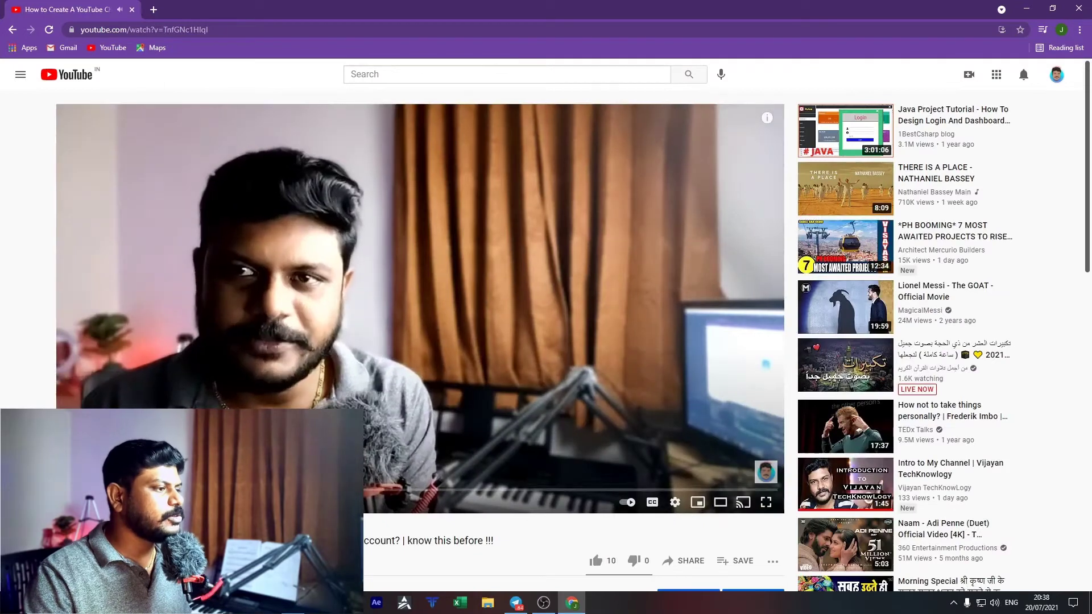
pyautogui.moveTo(750, 473)
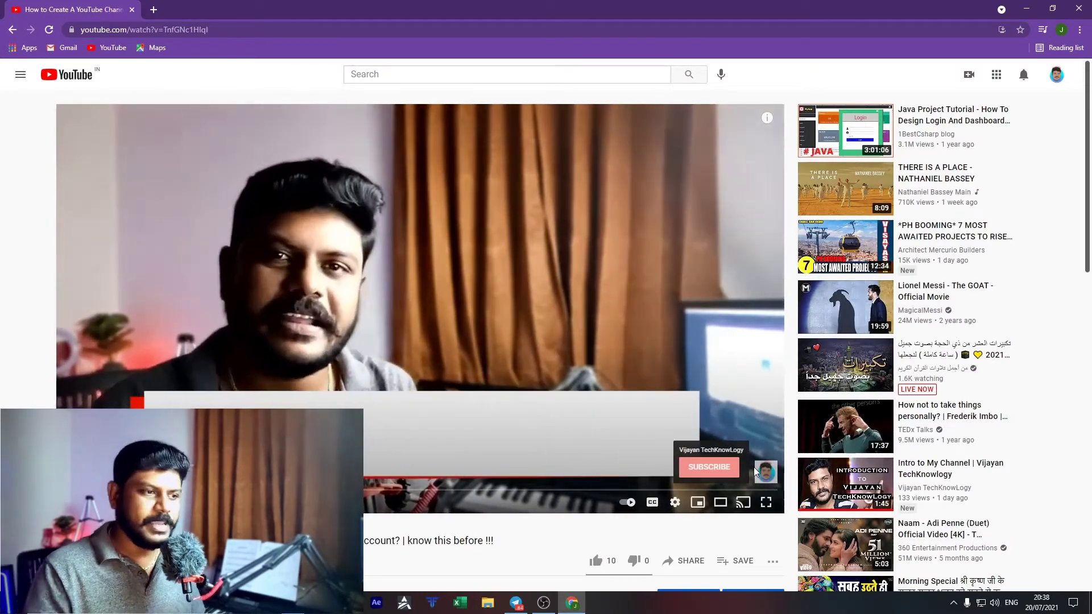
pyautogui.click(533, 334)
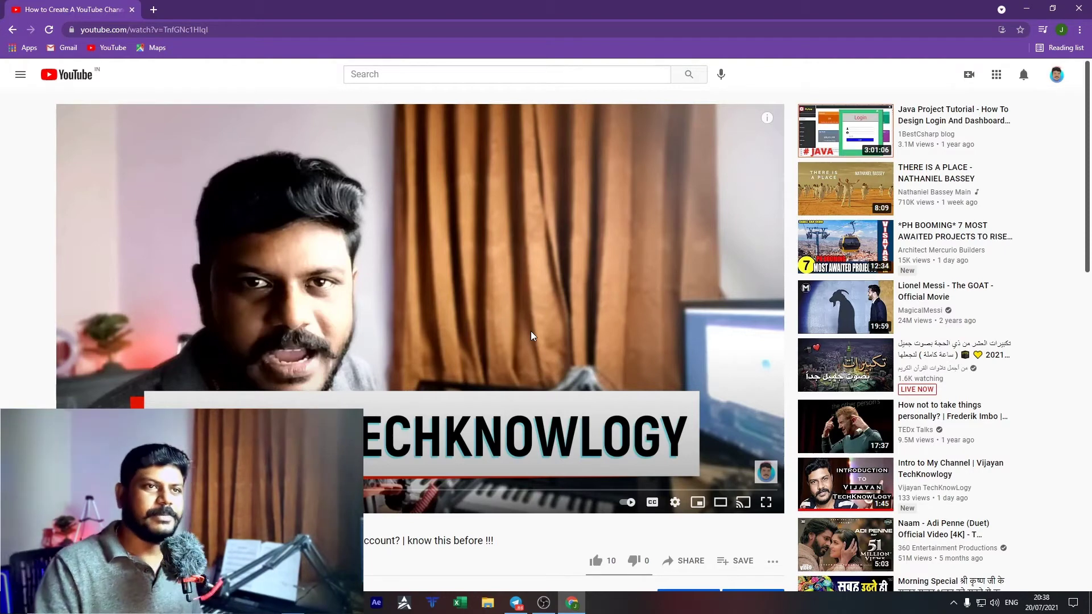
# Step: Switch YouTube to the second channel listed under the current Google account
pyautogui.click(1057, 80)
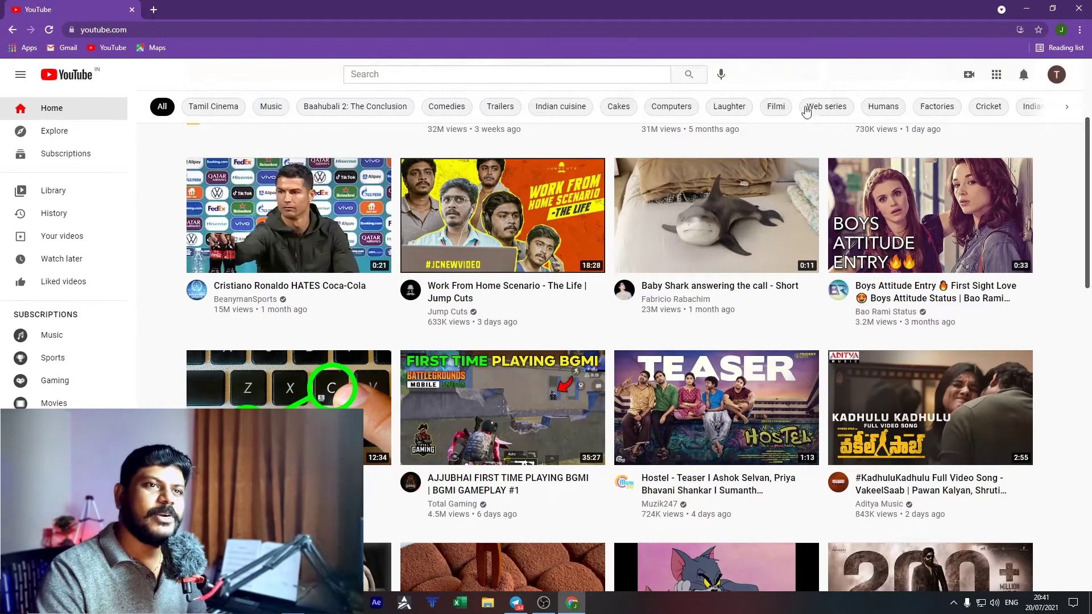
pyautogui.click(1057, 78)
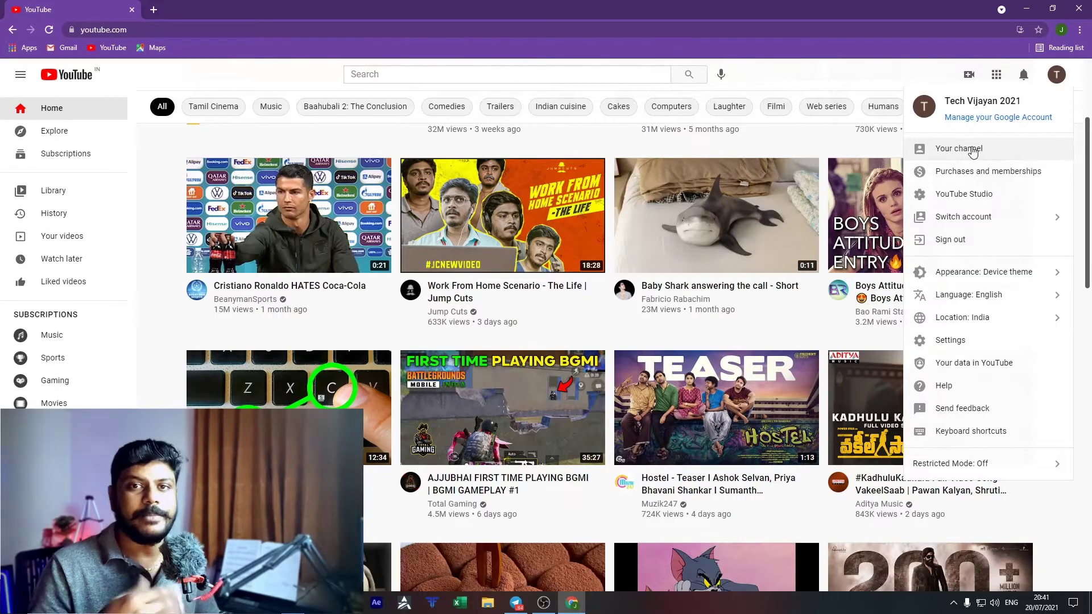
pyautogui.click(1067, 215)
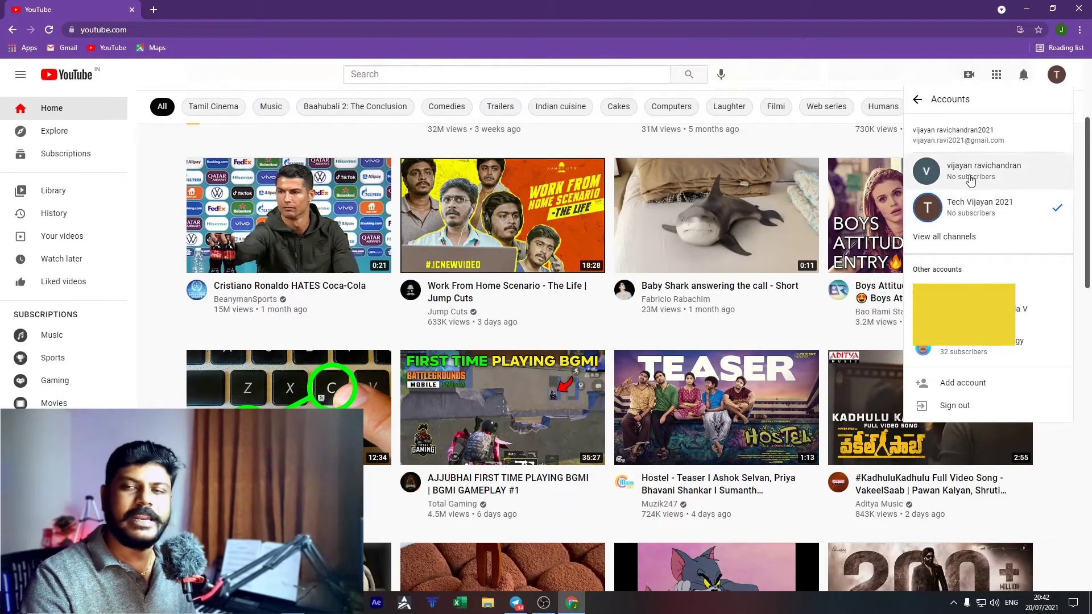
pyautogui.click(995, 220)
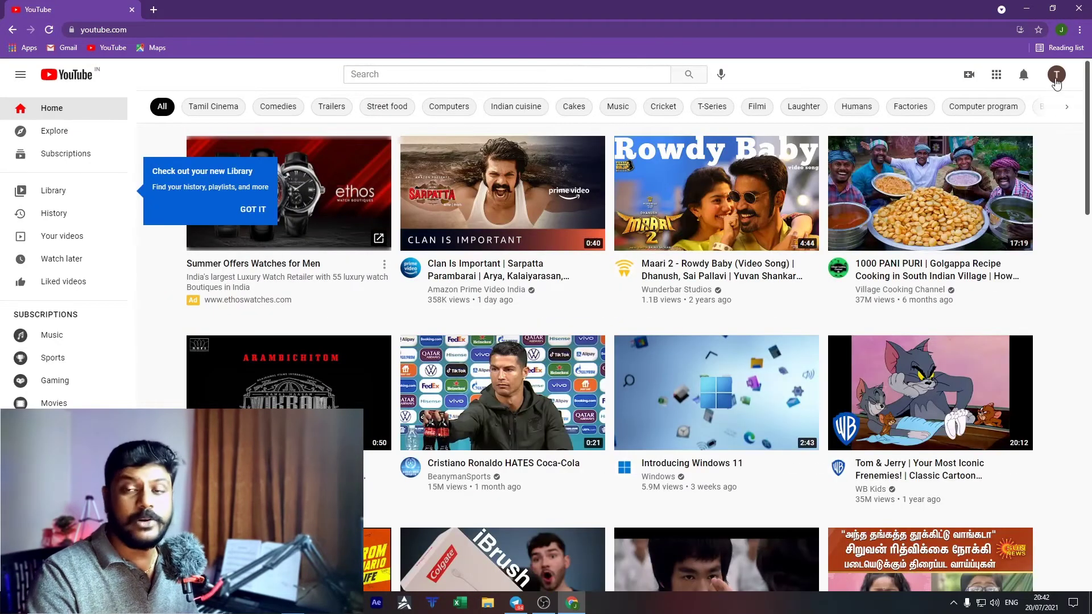
# Step: Go to the account's own channel page and open the Branding settings of its channel customization
pyautogui.click(1057, 77)
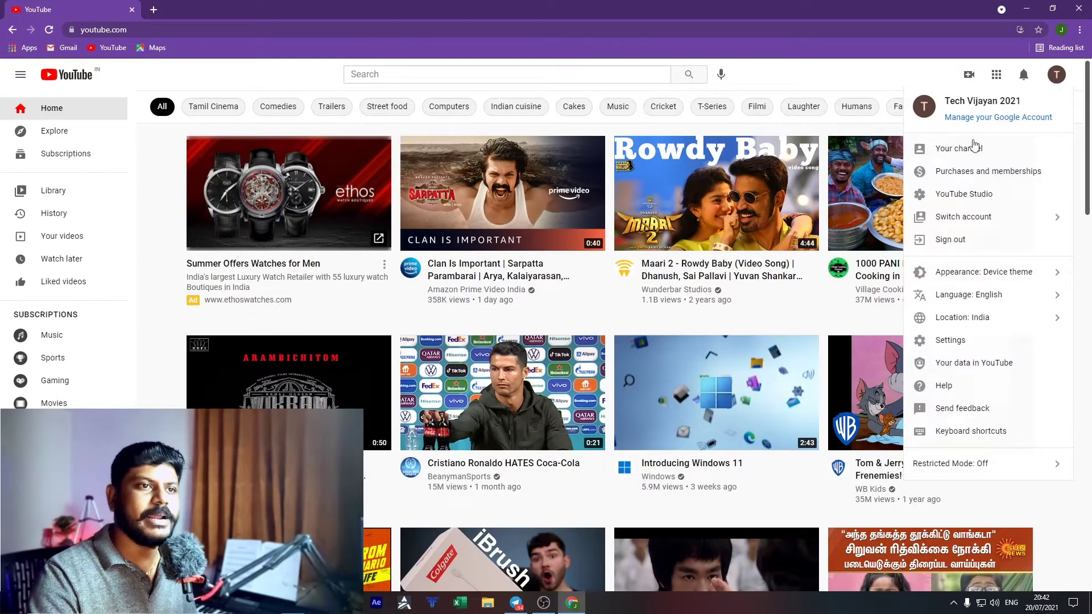
pyautogui.click(967, 148)
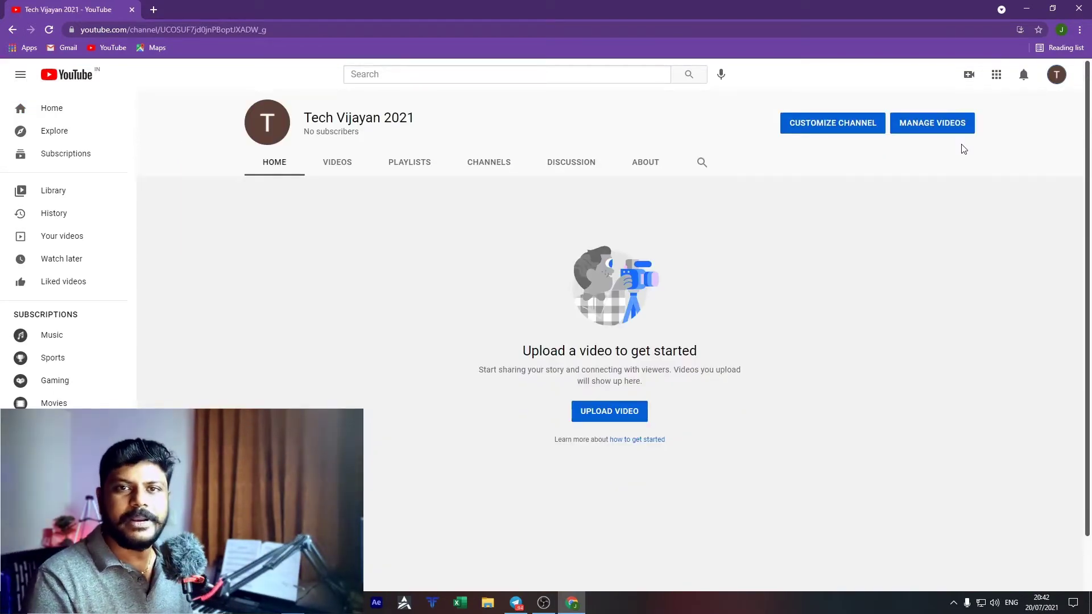
pyautogui.click(825, 126)
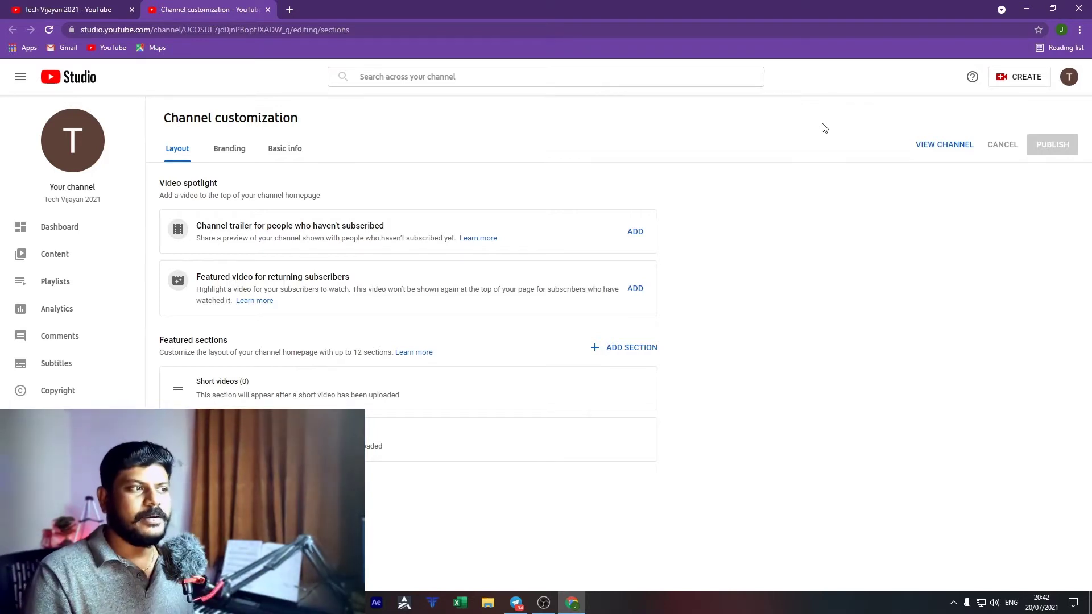
pyautogui.click(268, 10)
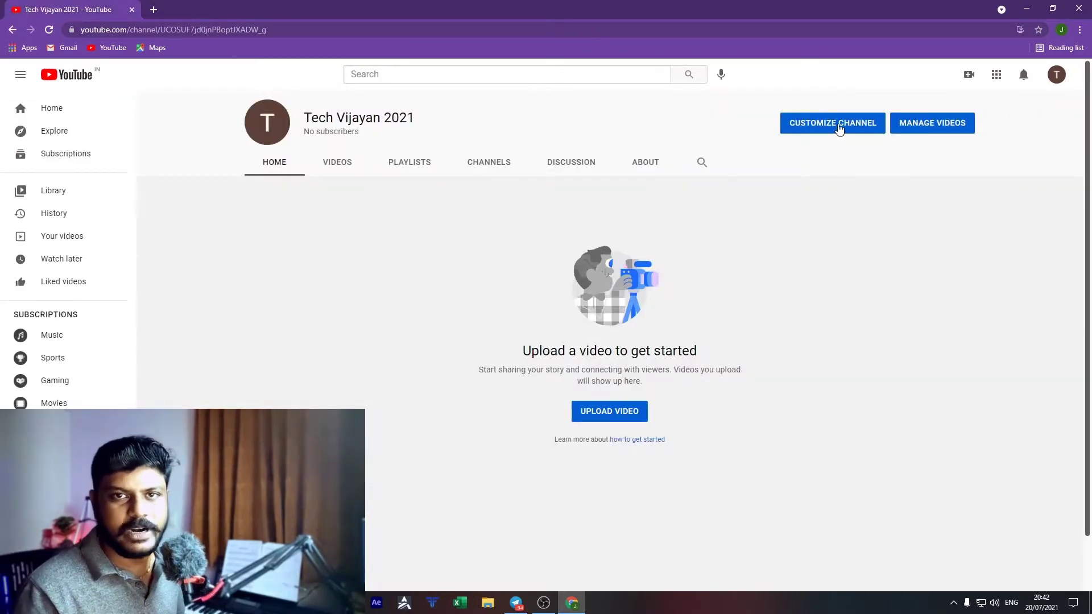
pyautogui.click(839, 124)
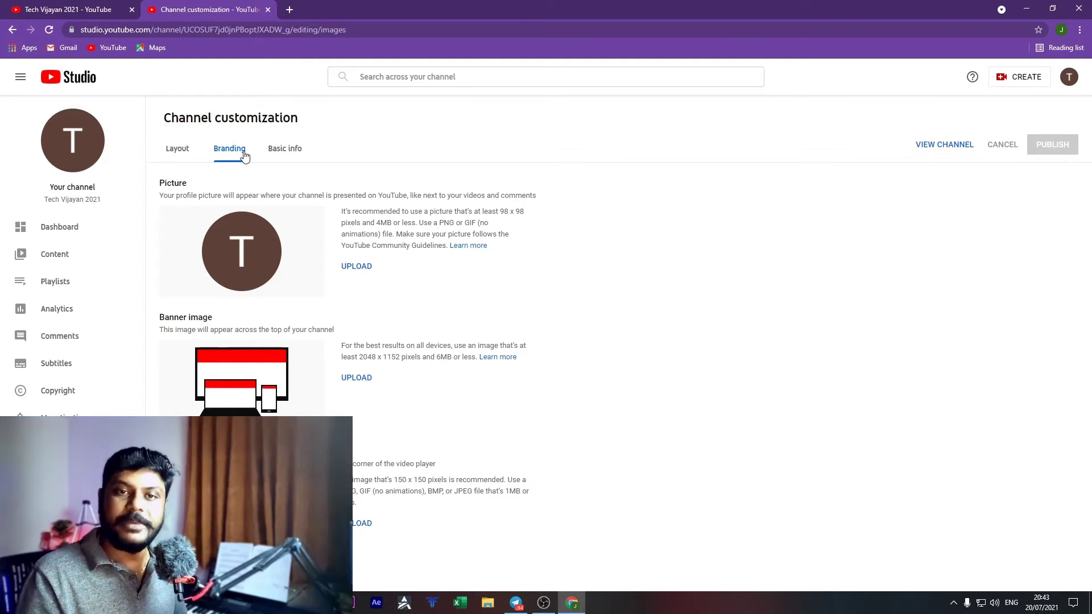
# Step: Open canva.com in a new browser tab and decline the Canva Pro trial offer
pyautogui.click(289, 9)
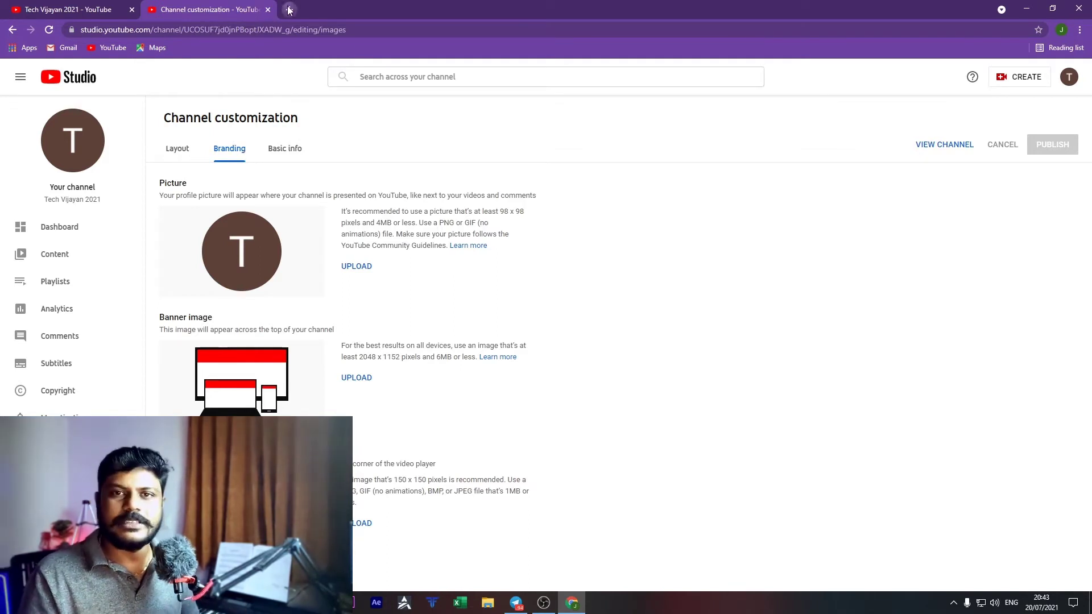
pyautogui.write('canva')
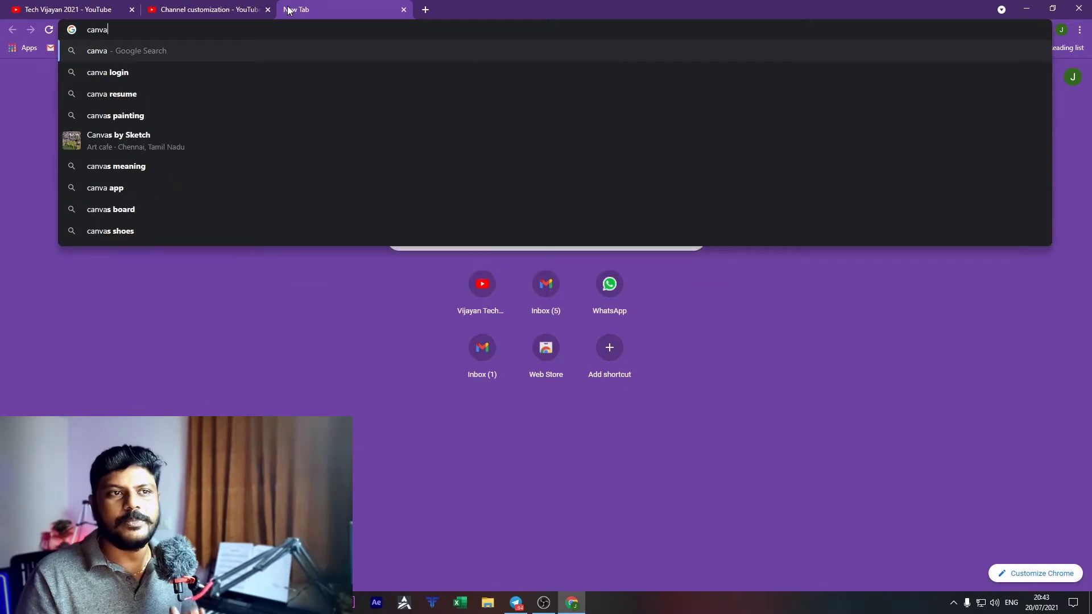
pyautogui.write('.com')
pyautogui.press('Return')
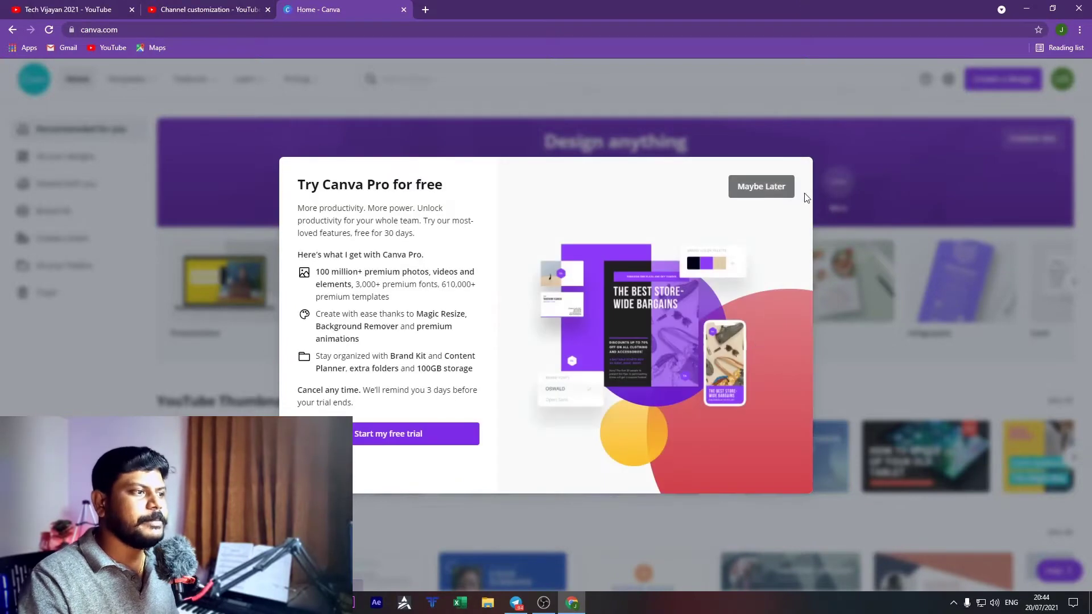
pyautogui.click(773, 192)
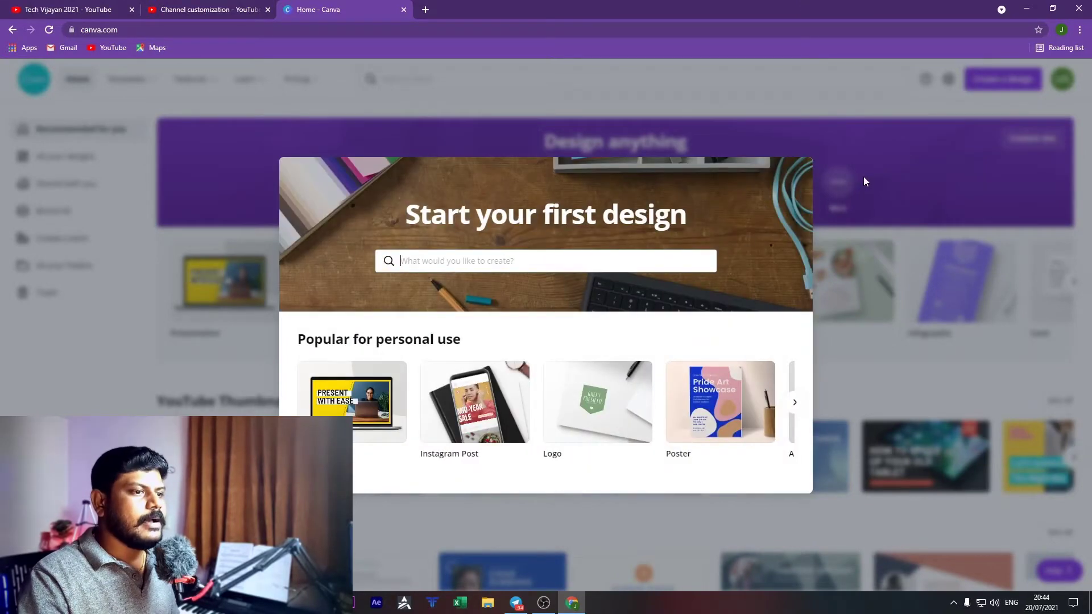
pyautogui.click(609, 409)
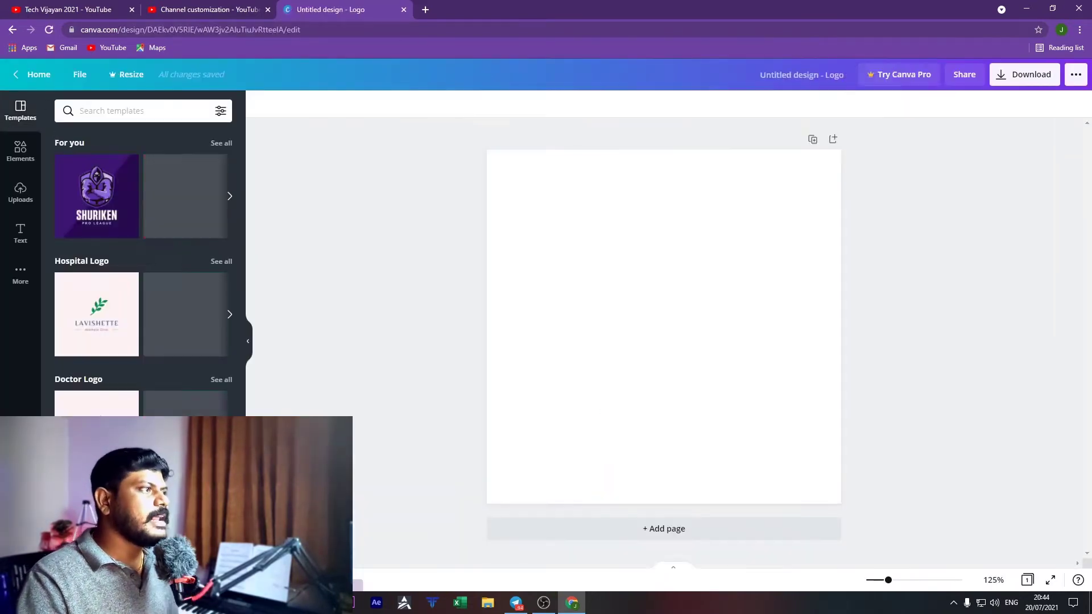
pyautogui.click(37, 74)
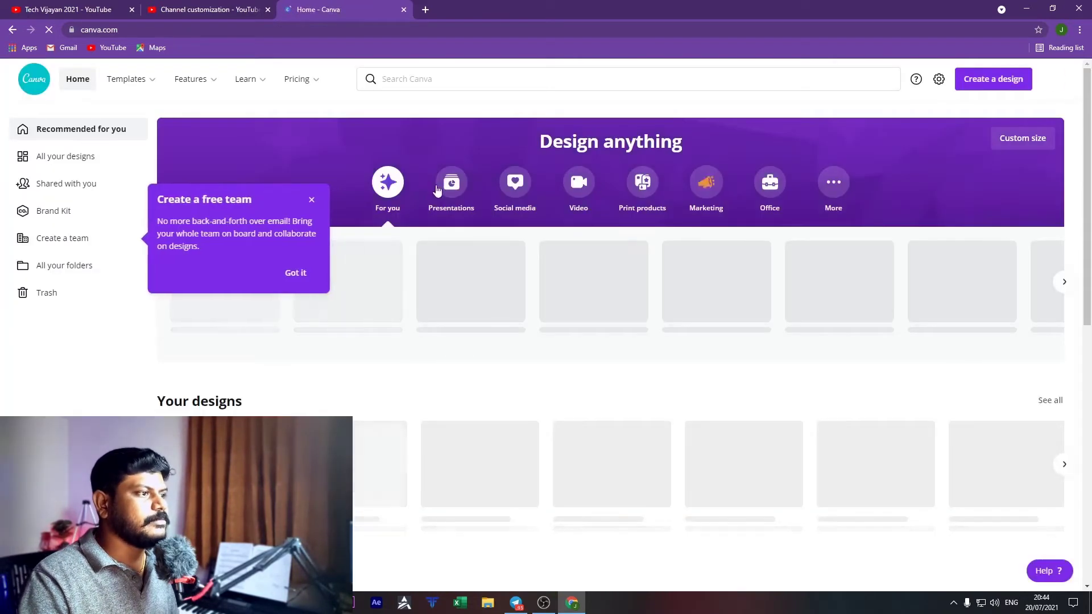
pyautogui.click(294, 273)
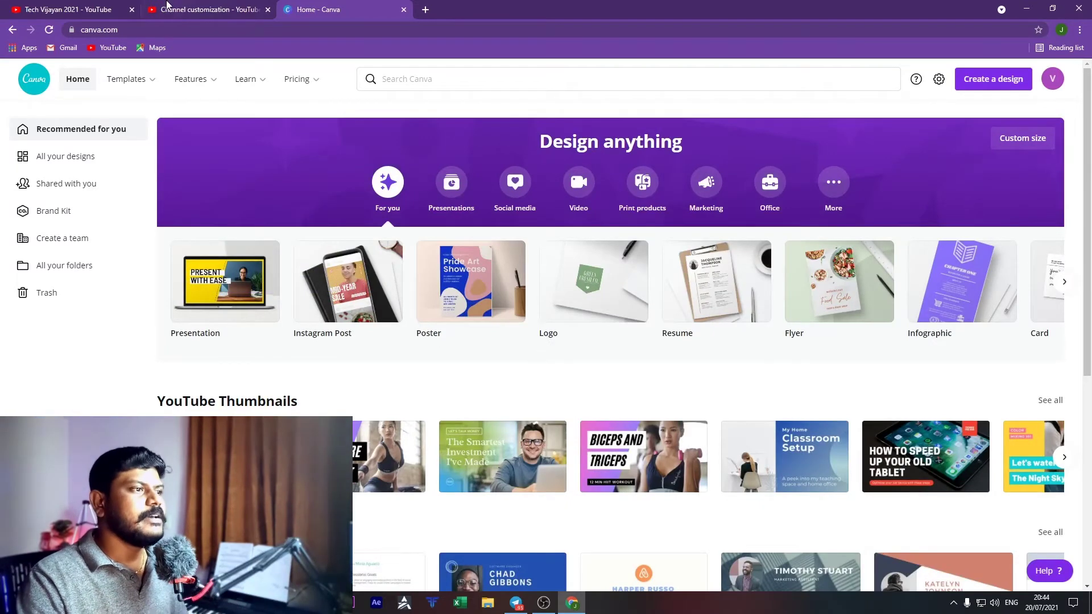
# Step: Check the recommended pixel size and file size for the profile picture in the YouTube channel's Branding settings
pyautogui.click(190, 10)
pyautogui.moveTo(354, 212); pyautogui.dragTo(516, 212)
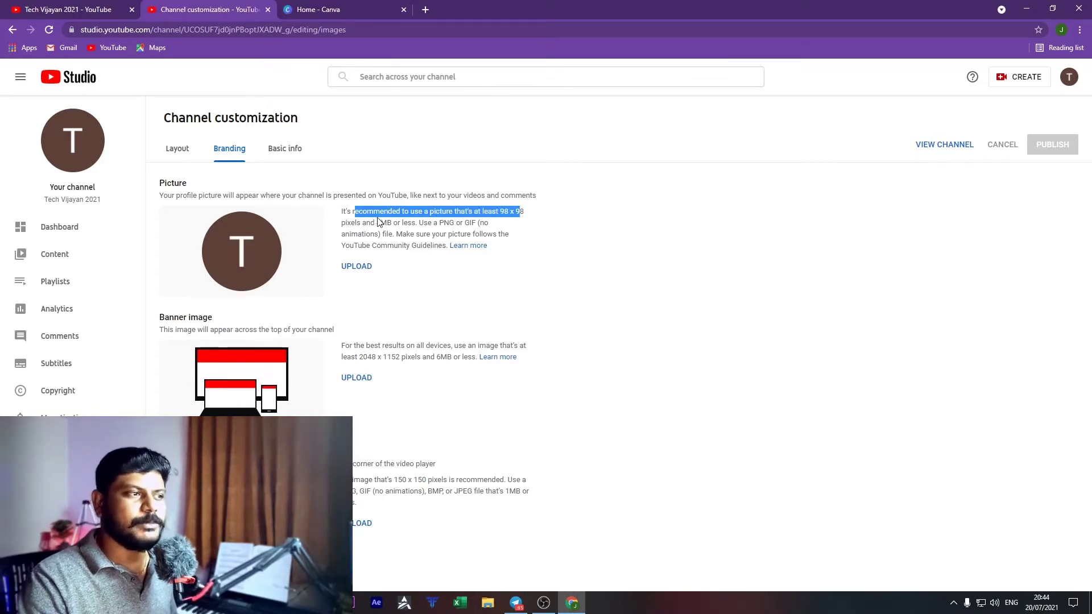
pyautogui.moveTo(380, 223); pyautogui.dragTo(401, 222)
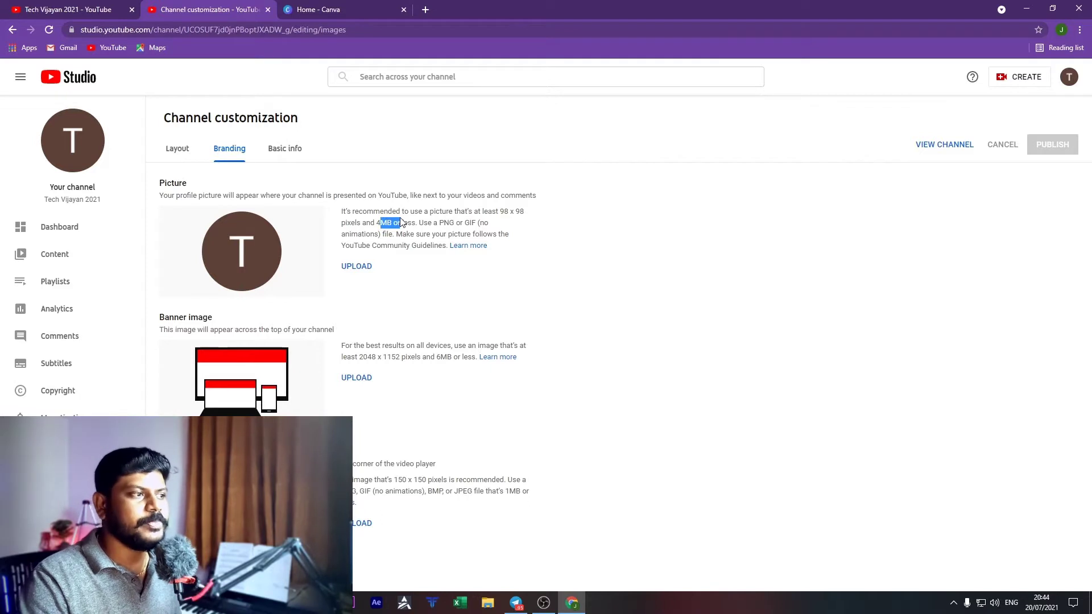
pyautogui.click(433, 220)
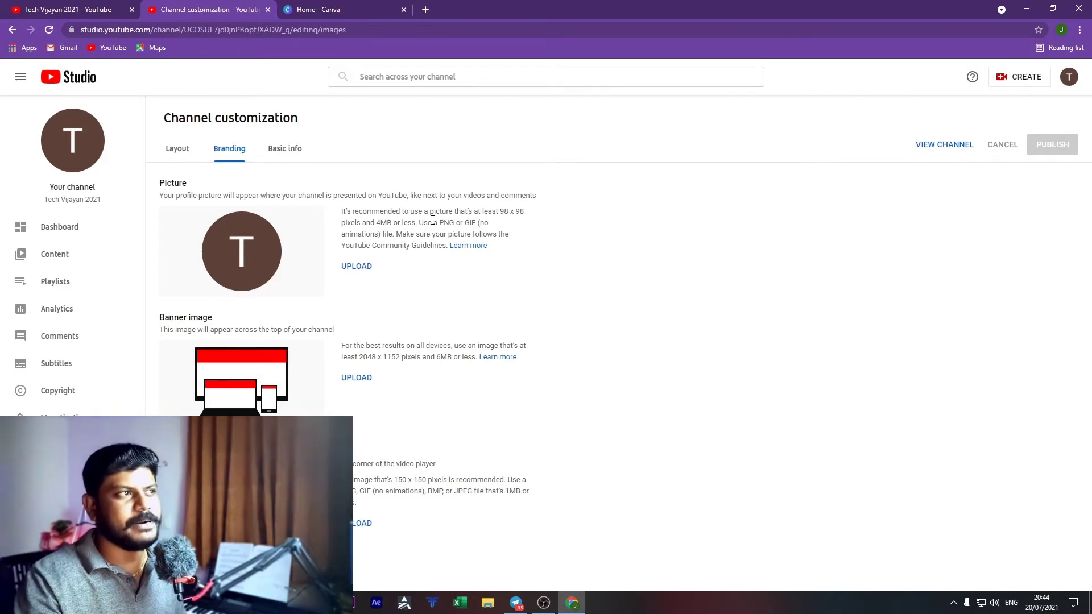
# Step: Return to Canva, create a blank Logo design and look through the logo templates by category
pyautogui.click(330, 17)
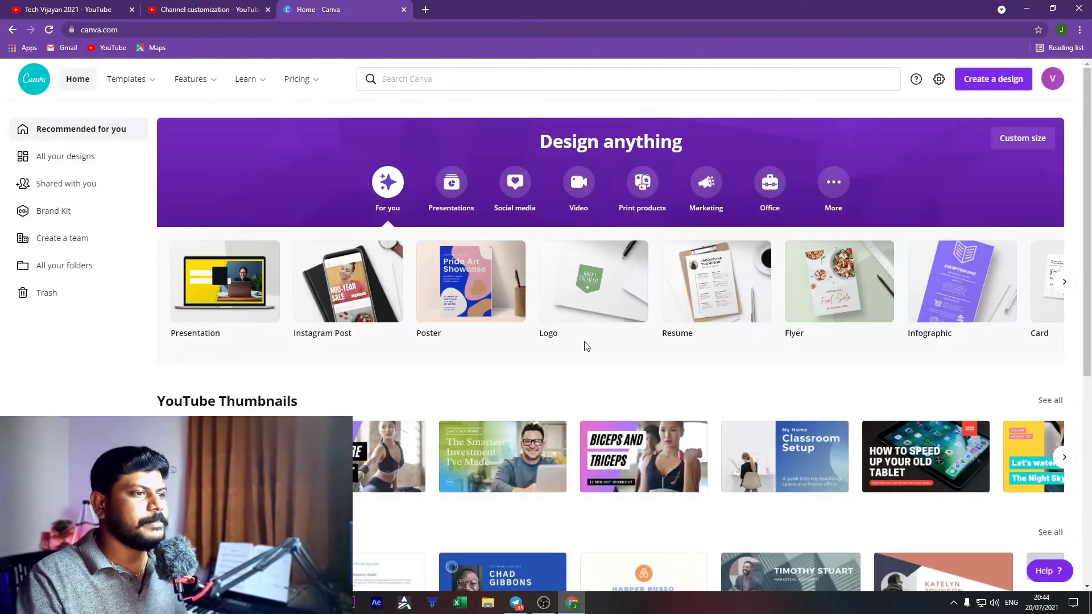
pyautogui.click(578, 287)
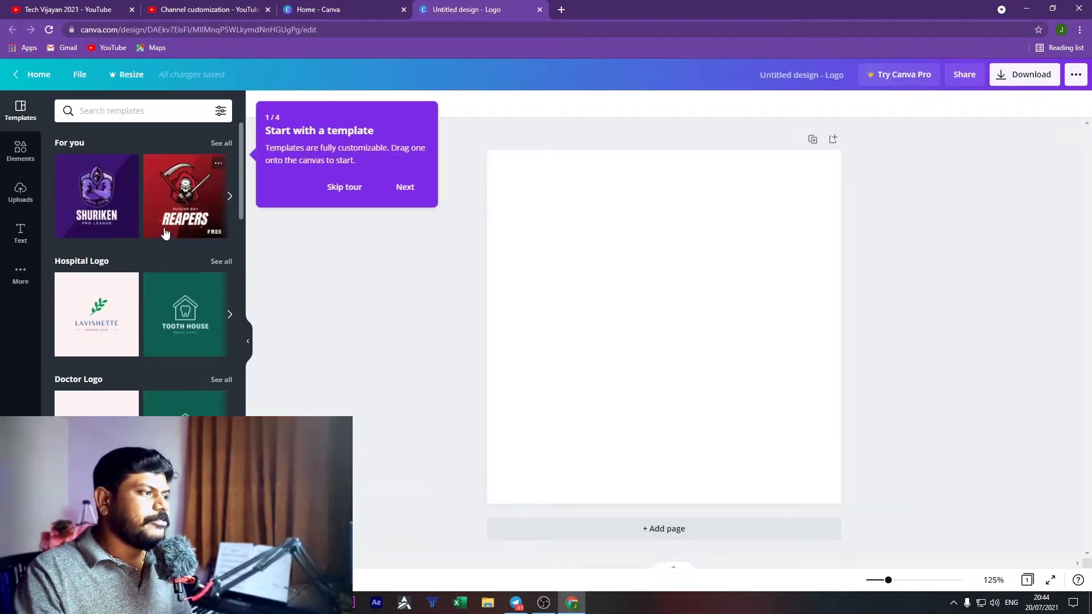
pyautogui.scroll(-2, 154, 328)
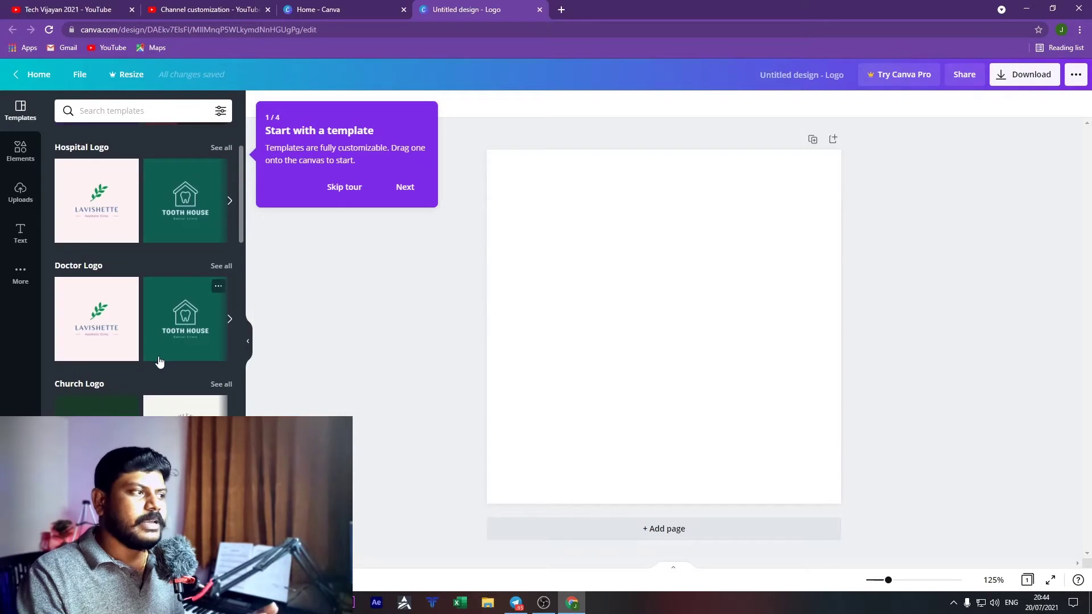
pyautogui.scroll(2, 158, 353)
pyautogui.scroll(-8, 165, 253)
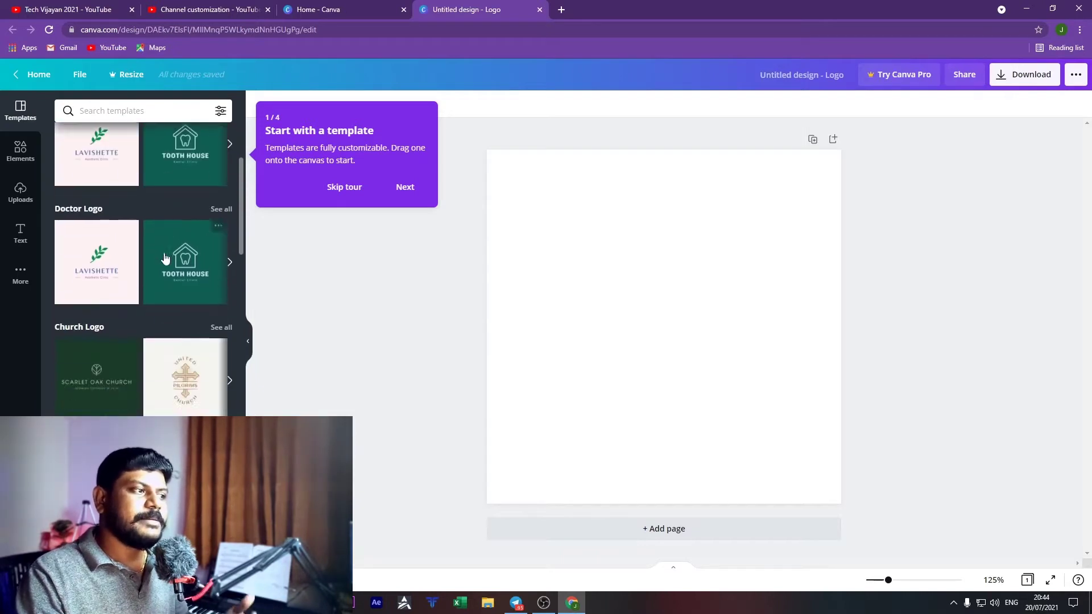
pyautogui.scroll(-6, 171, 256)
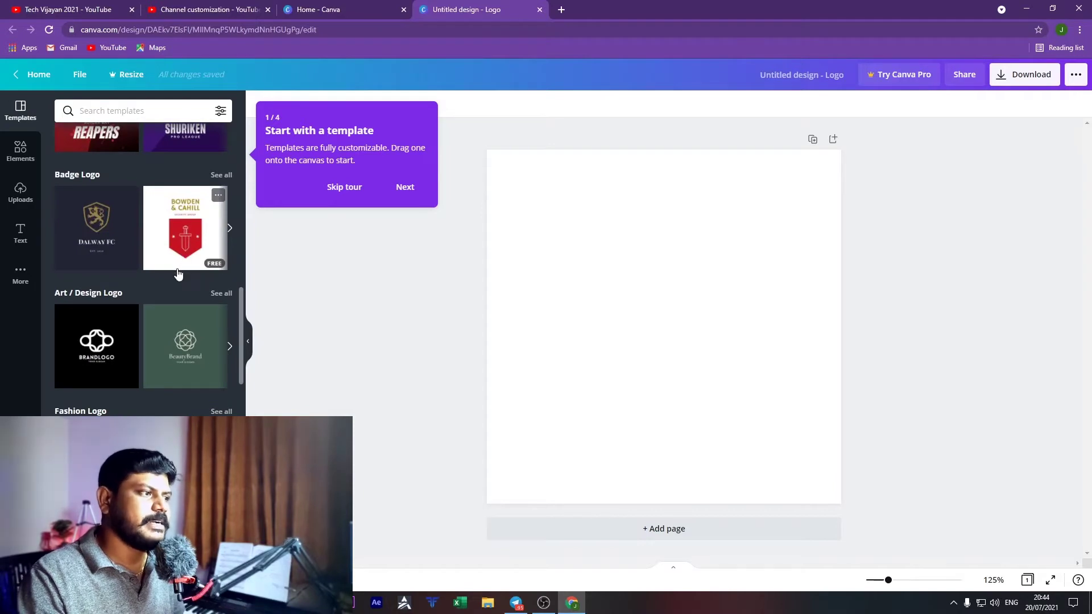
pyautogui.scroll(-5, 177, 276)
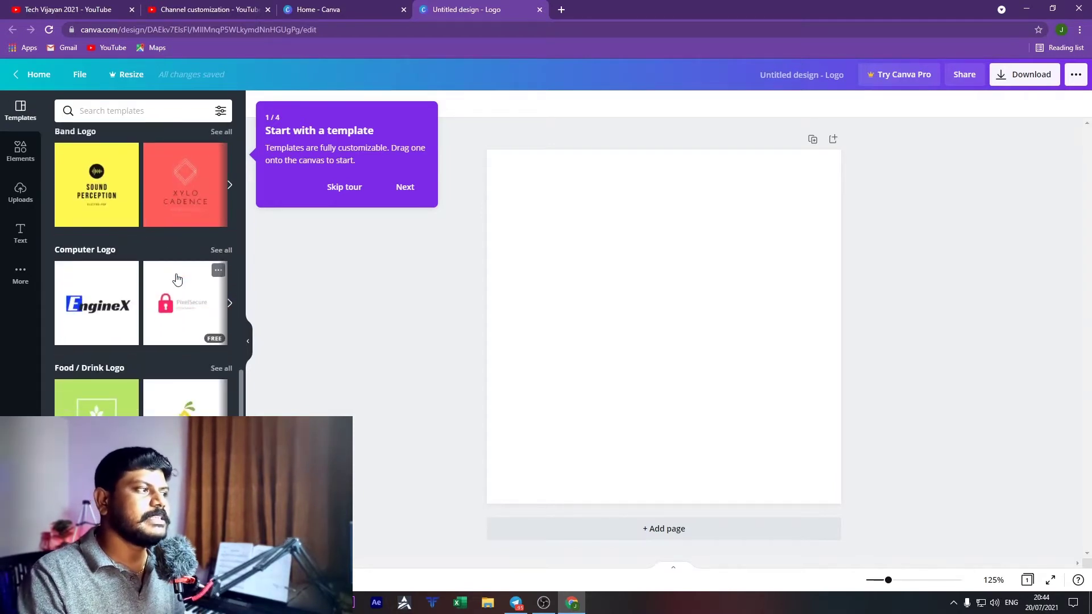
pyautogui.click(23, 193)
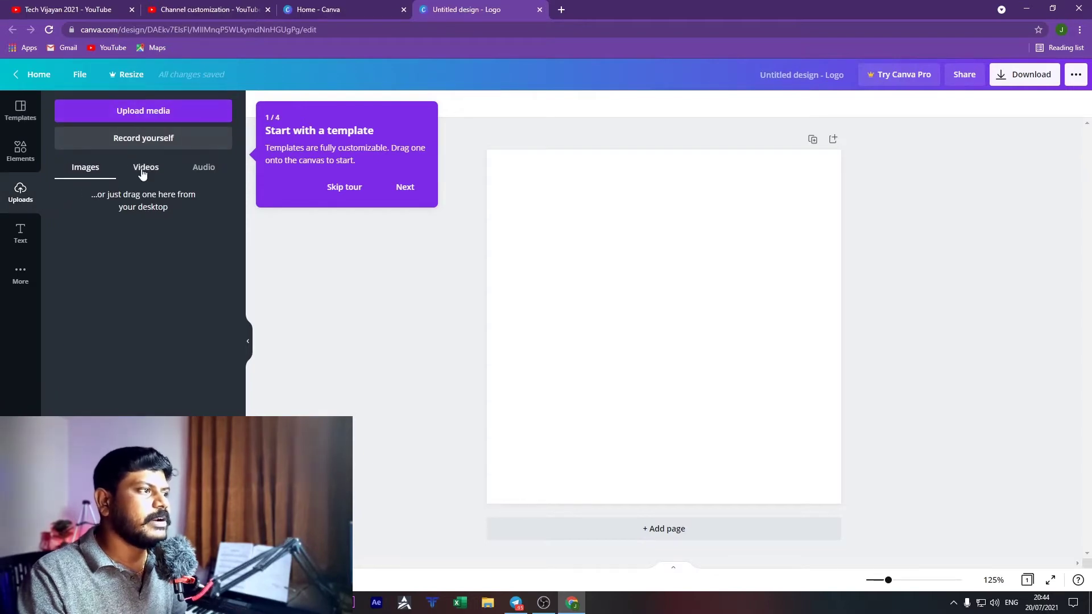
pyautogui.click(144, 112)
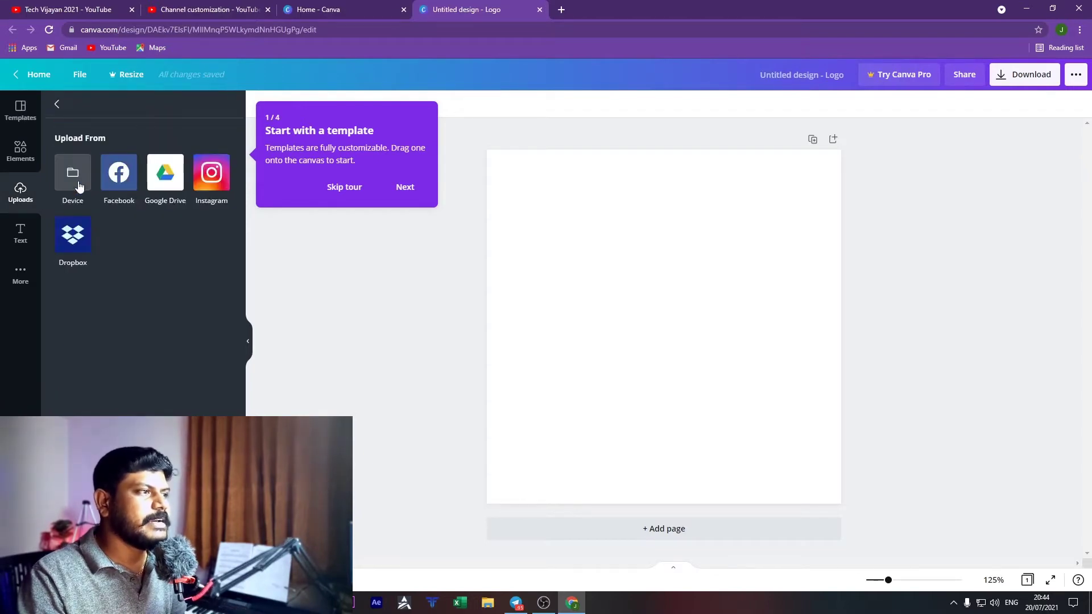
pyautogui.click(73, 172)
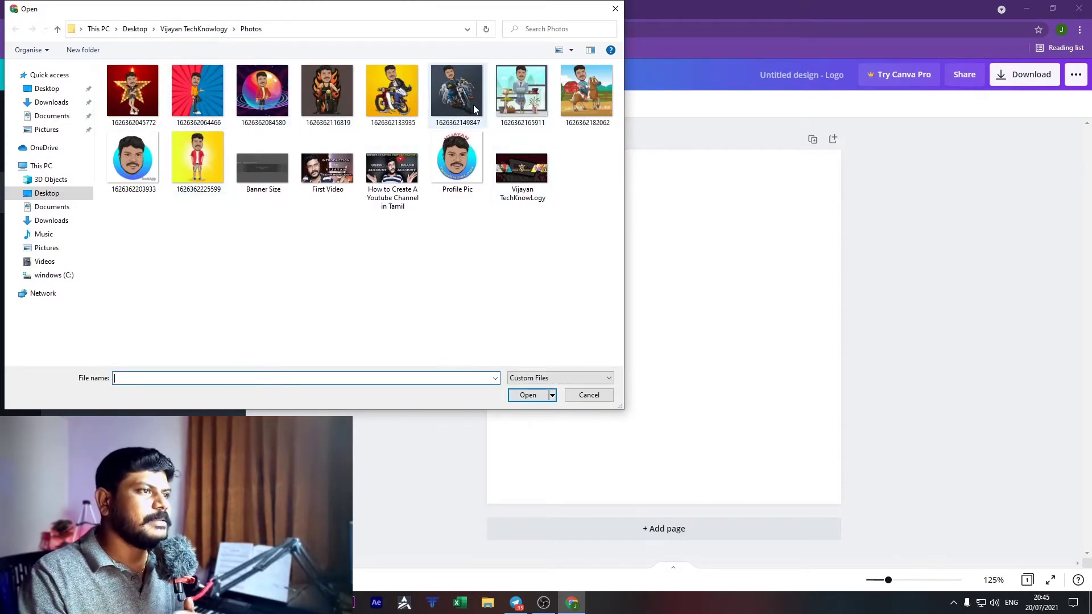
pyautogui.doubleClick(521, 91)
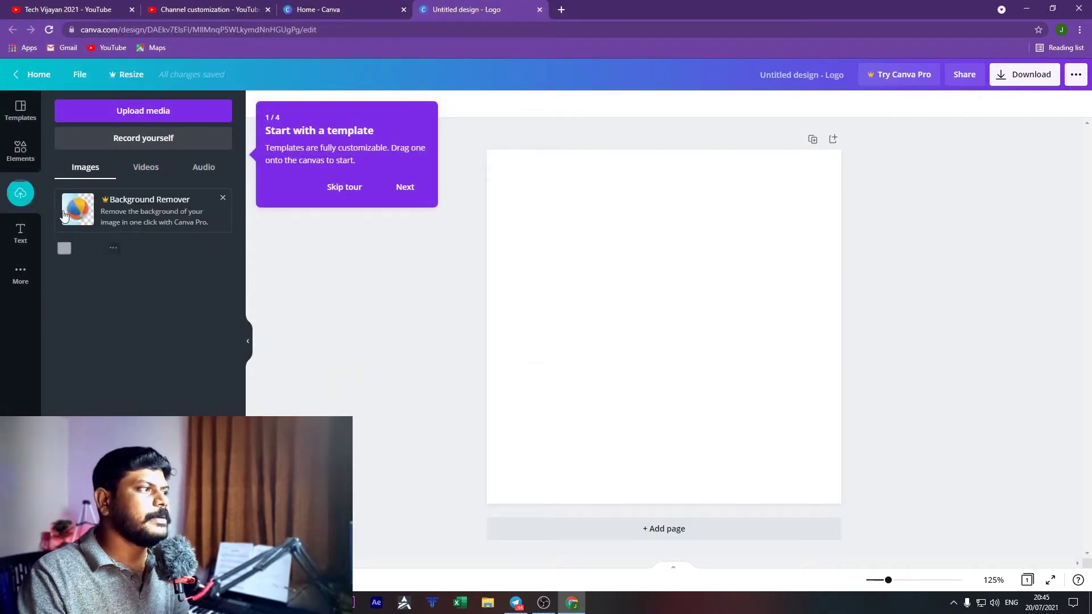
pyautogui.click(22, 111)
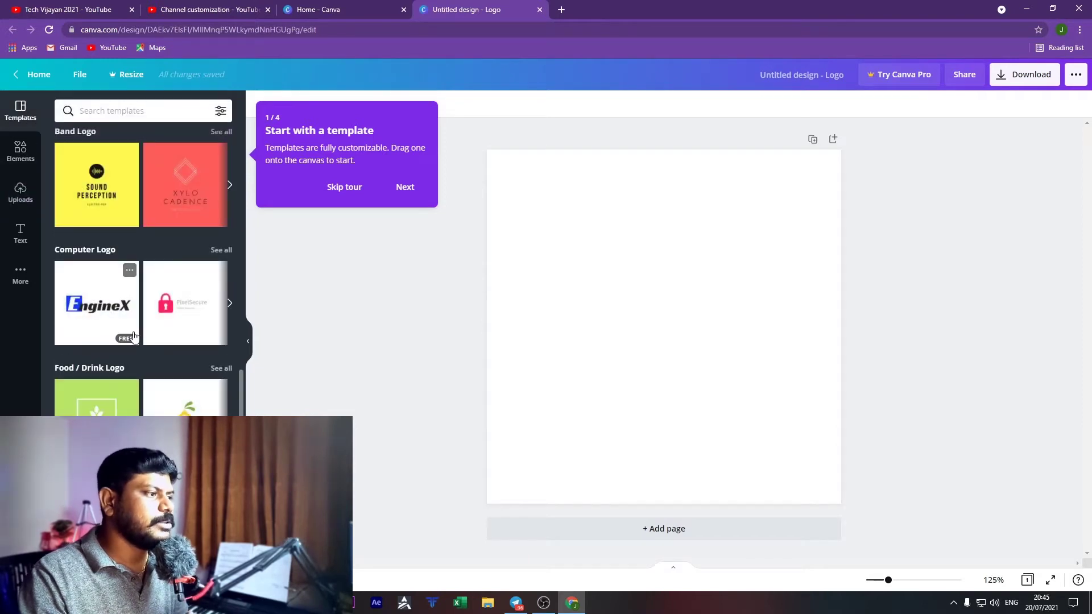
pyautogui.scroll(-15, 135, 335)
pyautogui.scroll(-5, 134, 335)
pyautogui.scroll(10, 134, 336)
# Step: Place the uploaded office caricature on the blank logo page and enlarge it to about the full page height
pyautogui.click(21, 192)
pyautogui.moveTo(89, 299); pyautogui.dragTo(662, 309)
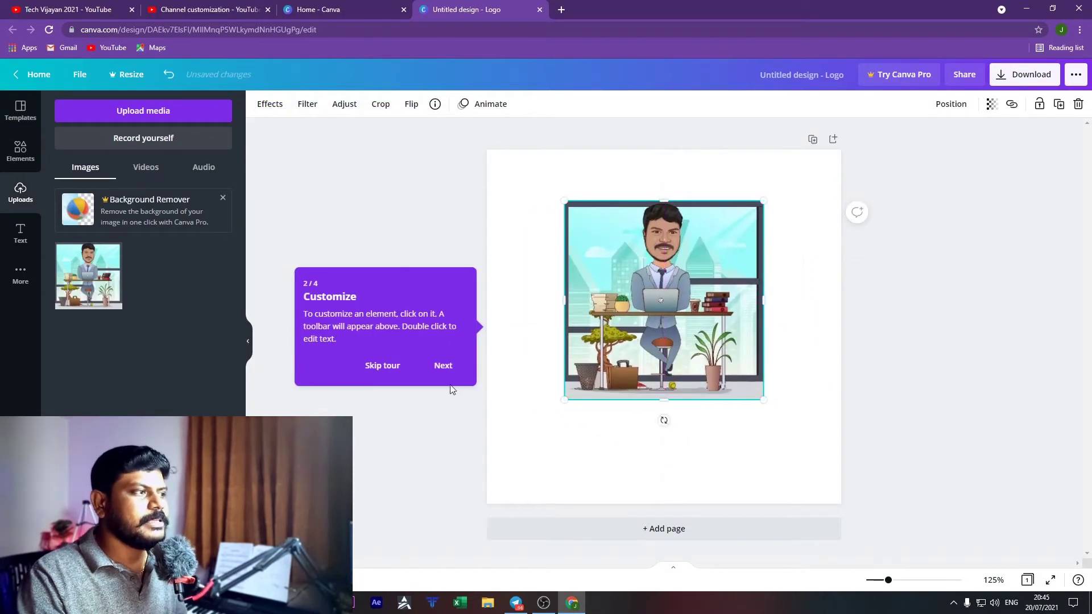
pyautogui.click(443, 366)
pyautogui.moveTo(708, 359); pyautogui.dragTo(715, 367)
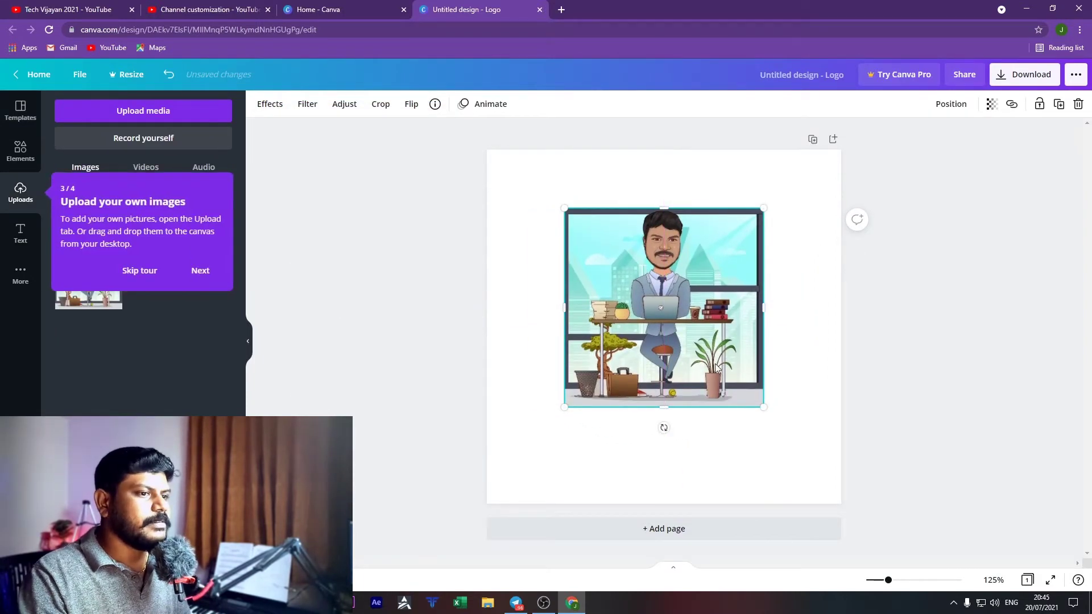
pyautogui.moveTo(768, 403); pyautogui.dragTo(805, 512)
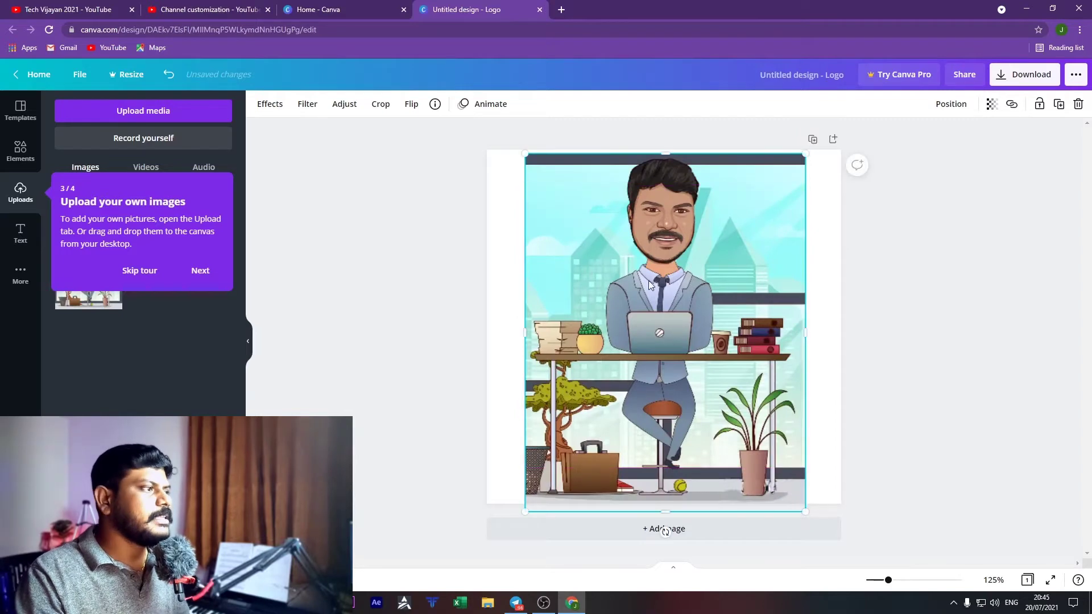
# Step: Add the yellow HUGE SALE font combination over the caricature and change its words to TECH and VIJAYAN
pyautogui.click(19, 238)
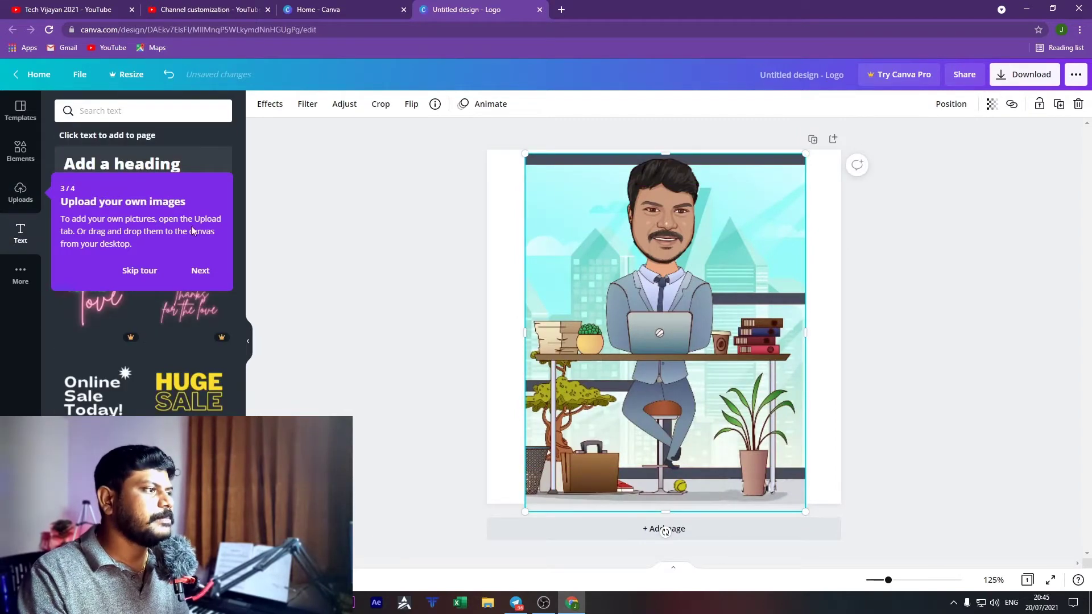
pyautogui.click(163, 270)
pyautogui.click(181, 381)
pyautogui.moveTo(648, 300); pyautogui.dragTo(653, 323)
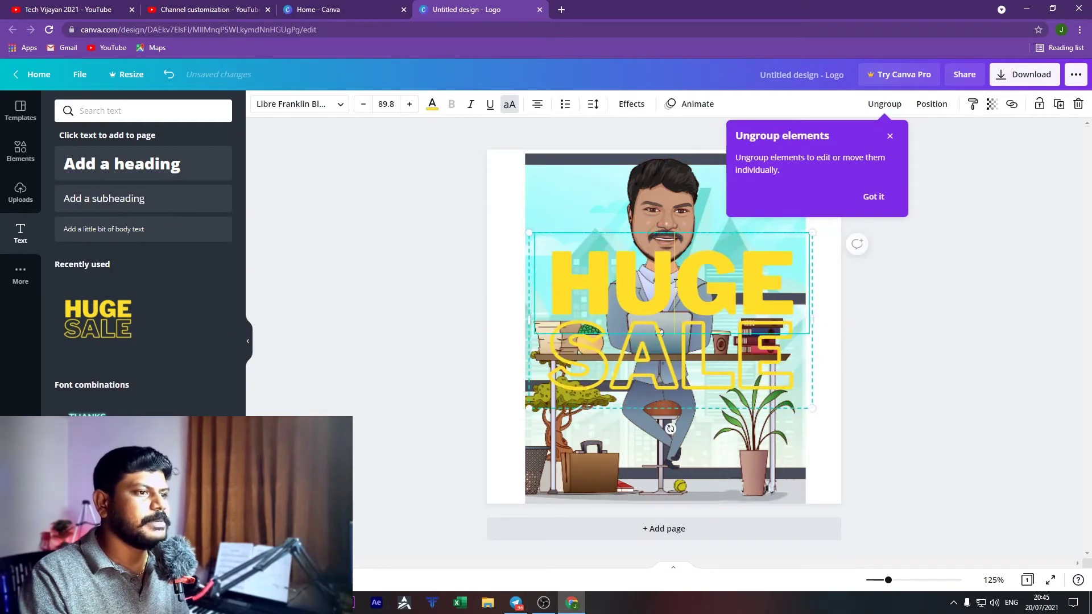
pyautogui.doubleClick(675, 284)
pyautogui.write('TECH')
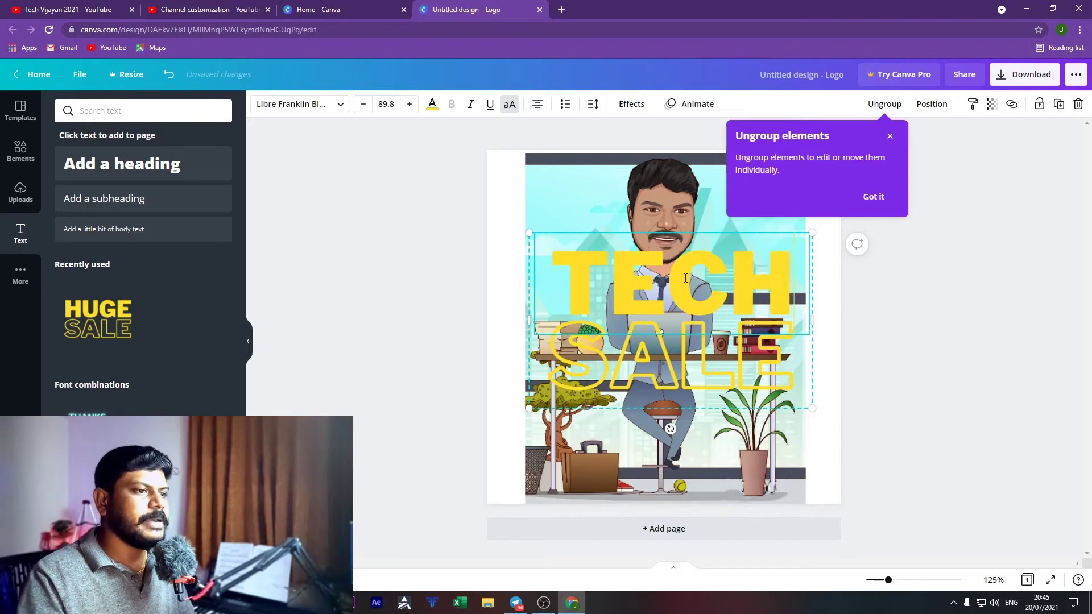
pyautogui.doubleClick(661, 353)
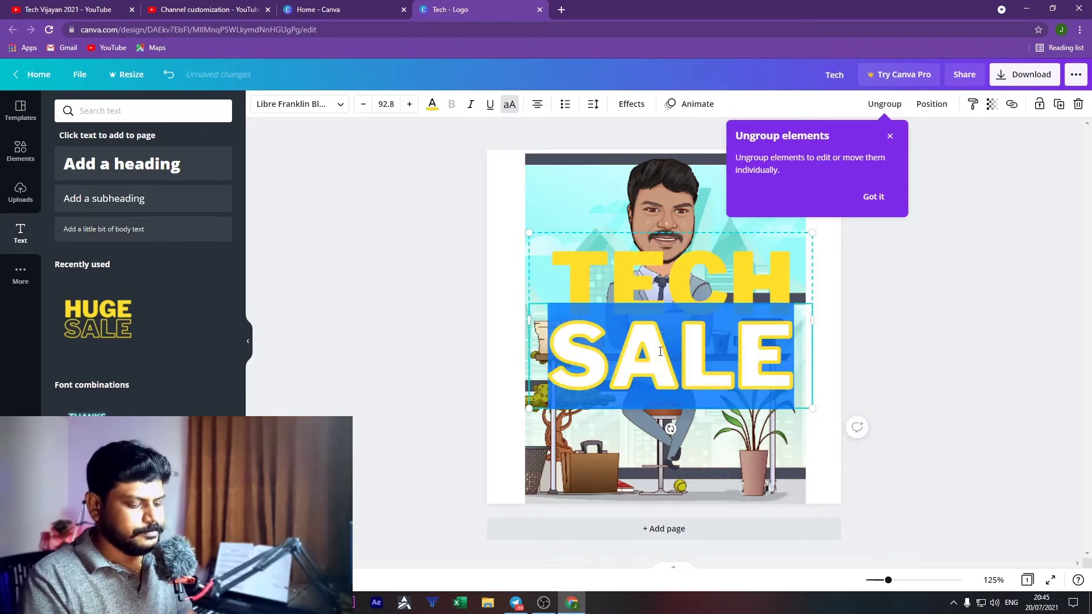
pyautogui.write('VIJAYAN')
# Step: Reduce the VIJAYAN line's font size to 62.8 and move the text group slightly lower on the caricature
pyautogui.moveTo(768, 423); pyautogui.dragTo(552, 328)
pyautogui.click(364, 105)
pyautogui.click(364, 106)
pyautogui.click(365, 105)
pyautogui.click(364, 106)
pyautogui.click(365, 105)
pyautogui.click(365, 105)
pyautogui.click(365, 105)
pyautogui.click(365, 105)
pyautogui.click(365, 106)
pyautogui.click(365, 105)
pyautogui.click(364, 105)
pyautogui.click(365, 106)
pyautogui.click(365, 105)
pyautogui.click(365, 106)
pyautogui.click(365, 105)
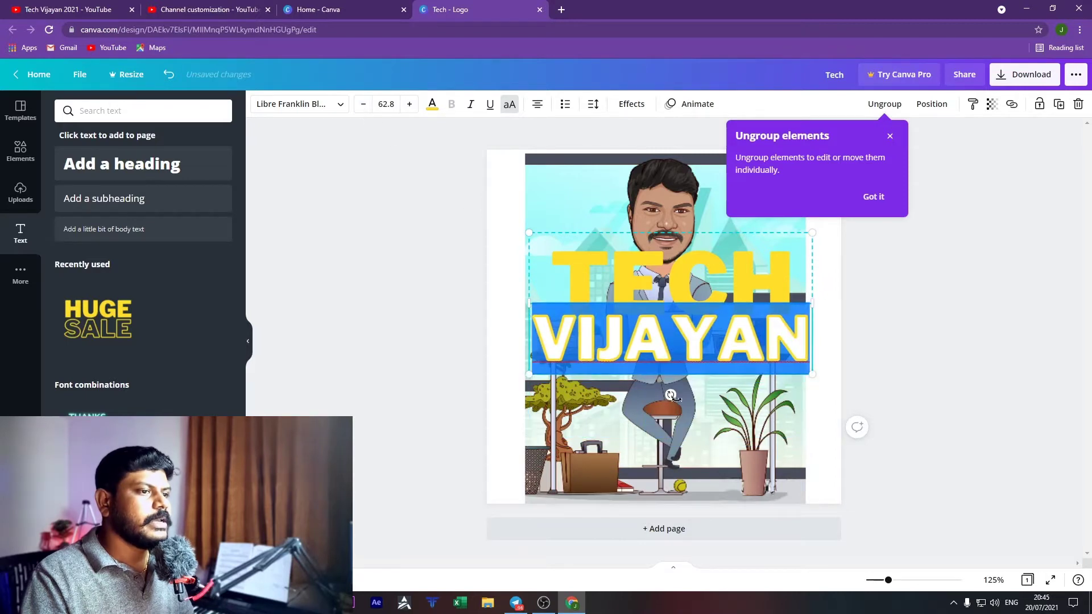
pyautogui.click(977, 348)
pyautogui.moveTo(694, 301); pyautogui.dragTo(697, 324)
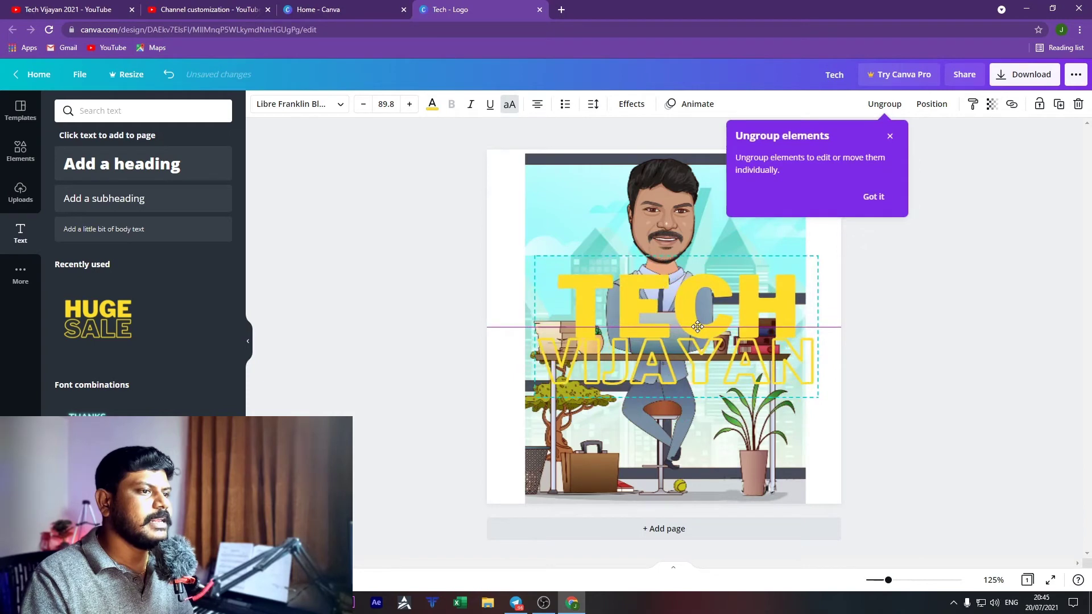
# Step: Change the color of the outlined VIJAYAN text to black
pyautogui.doubleClick(695, 352)
pyautogui.click(692, 364)
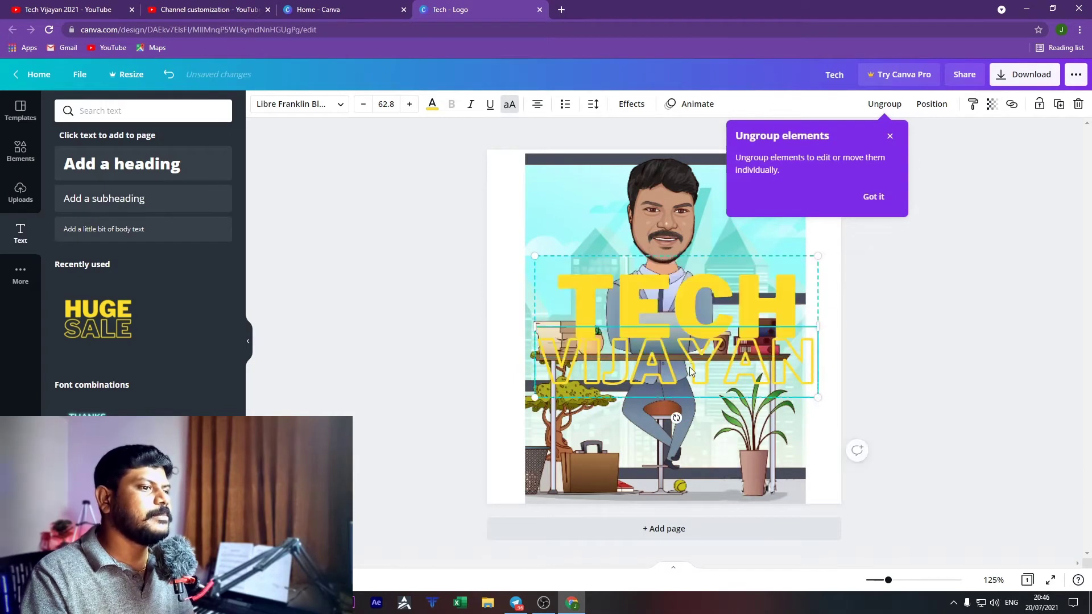
pyautogui.doubleClick(690, 368)
pyautogui.click(432, 104)
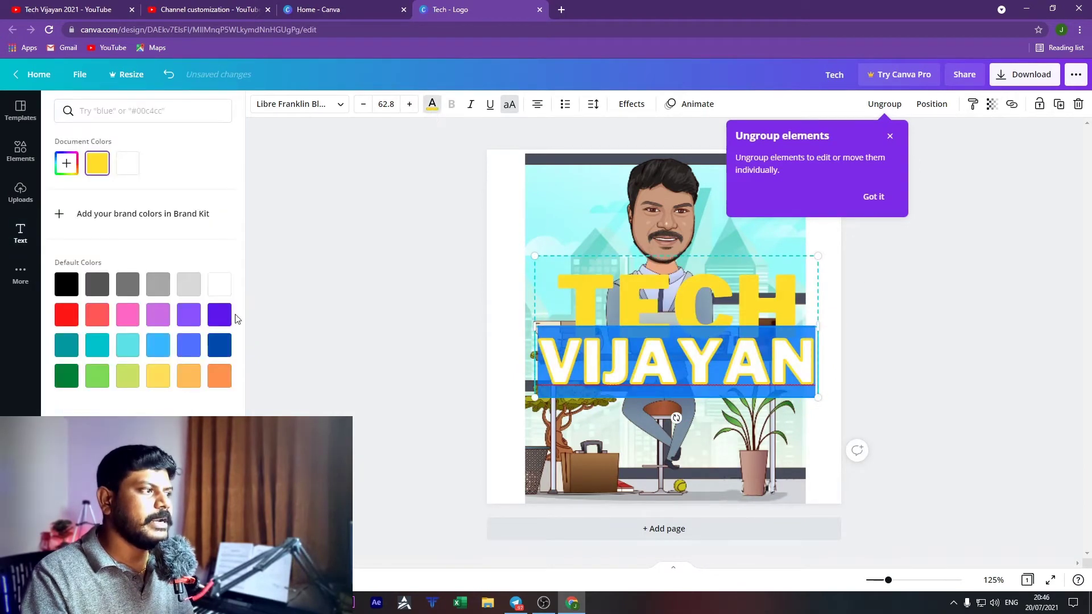
pyautogui.click(71, 284)
# Step: Change the color of the TECH text to black and deselect the text group
pyautogui.click(714, 307)
pyautogui.doubleClick(715, 308)
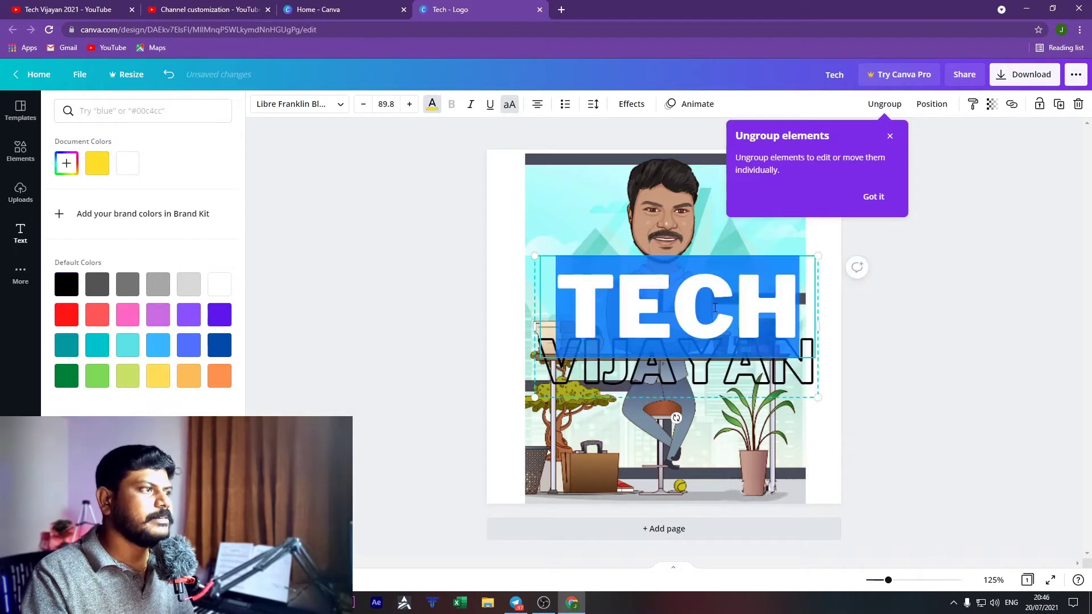
pyautogui.click(433, 105)
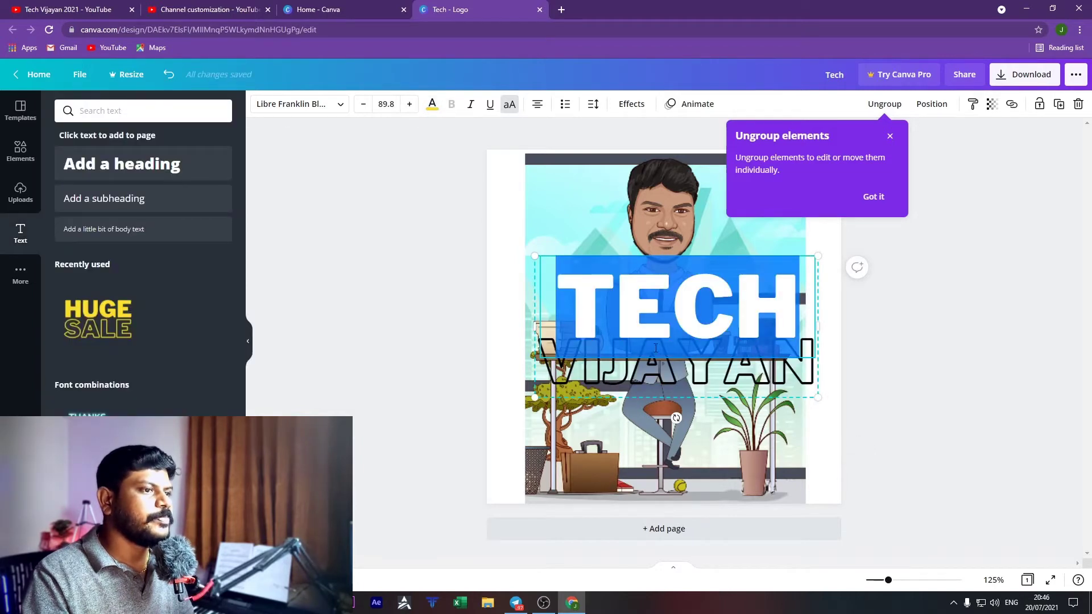
pyautogui.click(433, 105)
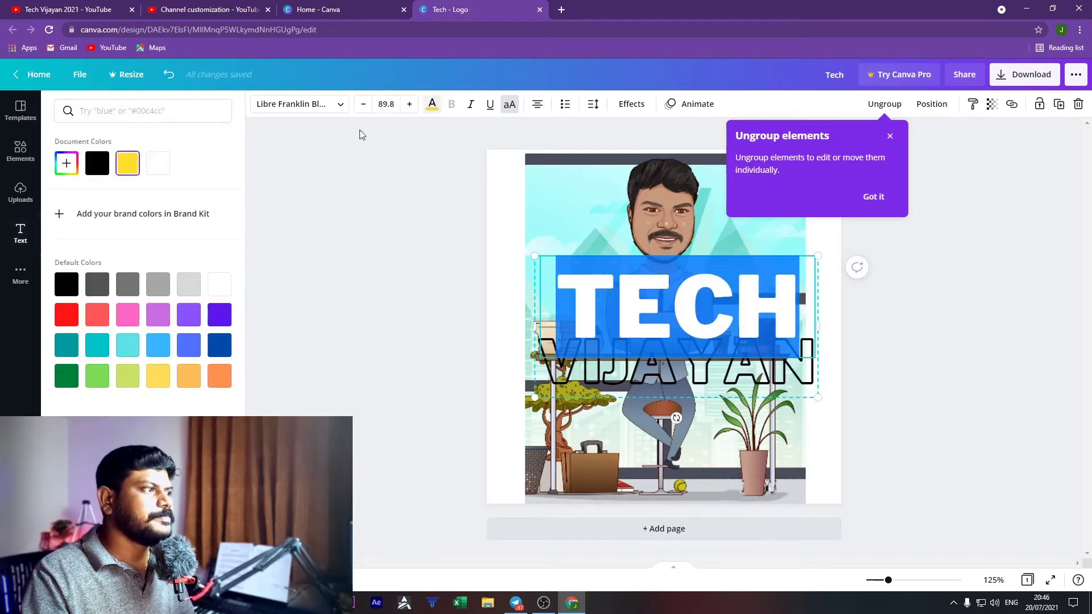
pyautogui.click(96, 170)
pyautogui.click(681, 359)
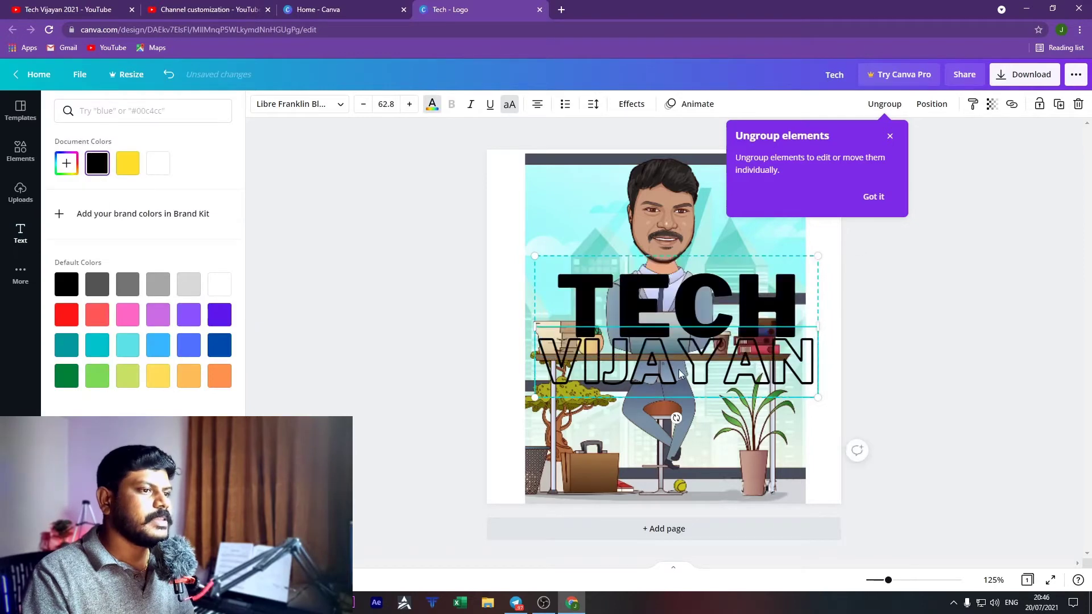
pyautogui.doubleClick(679, 374)
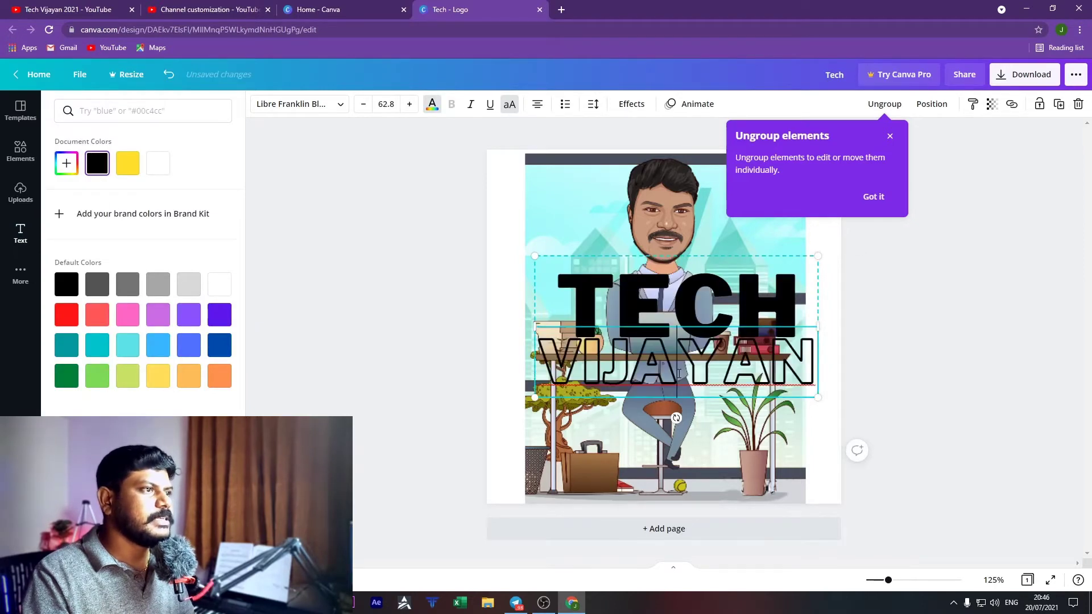
pyautogui.click(734, 286)
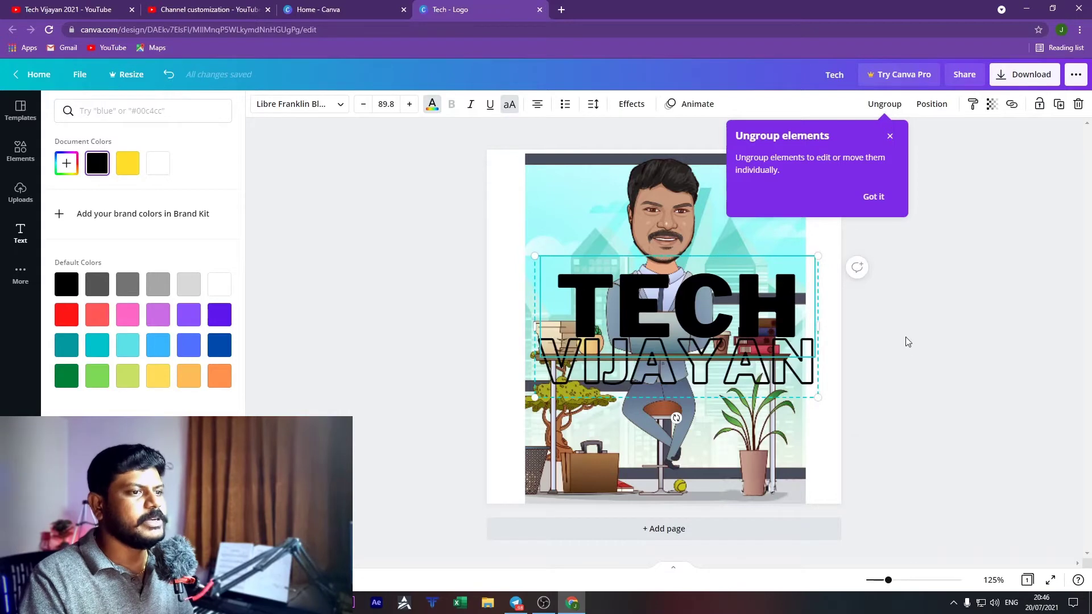
pyautogui.click(481, 392)
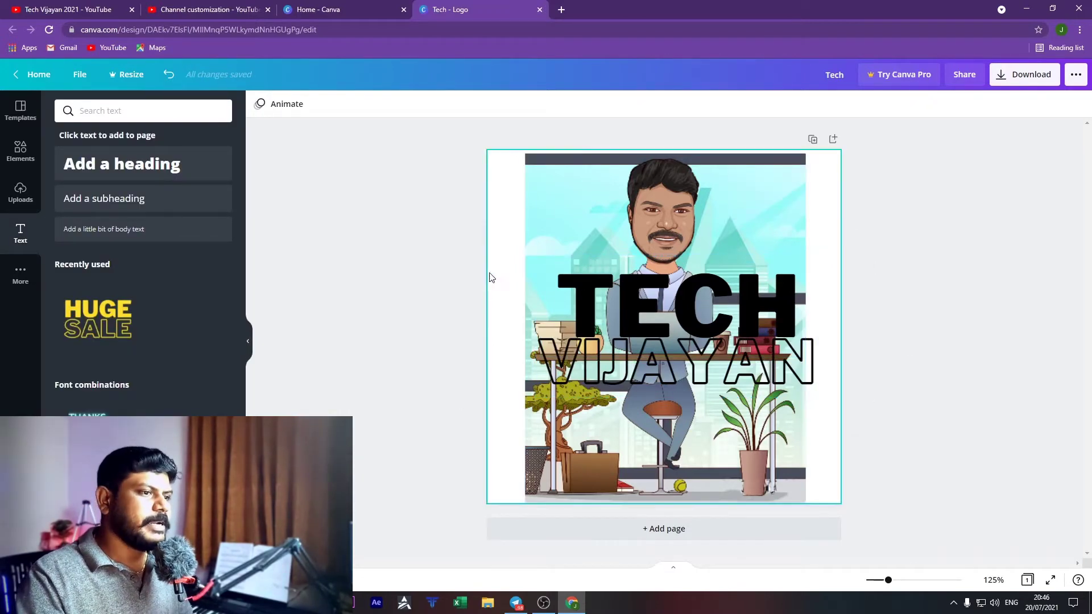
# Step: Browse the logo template categories and apply the yellow Sound Perception template from Band Logo
pyautogui.click(671, 364)
pyautogui.click(20, 110)
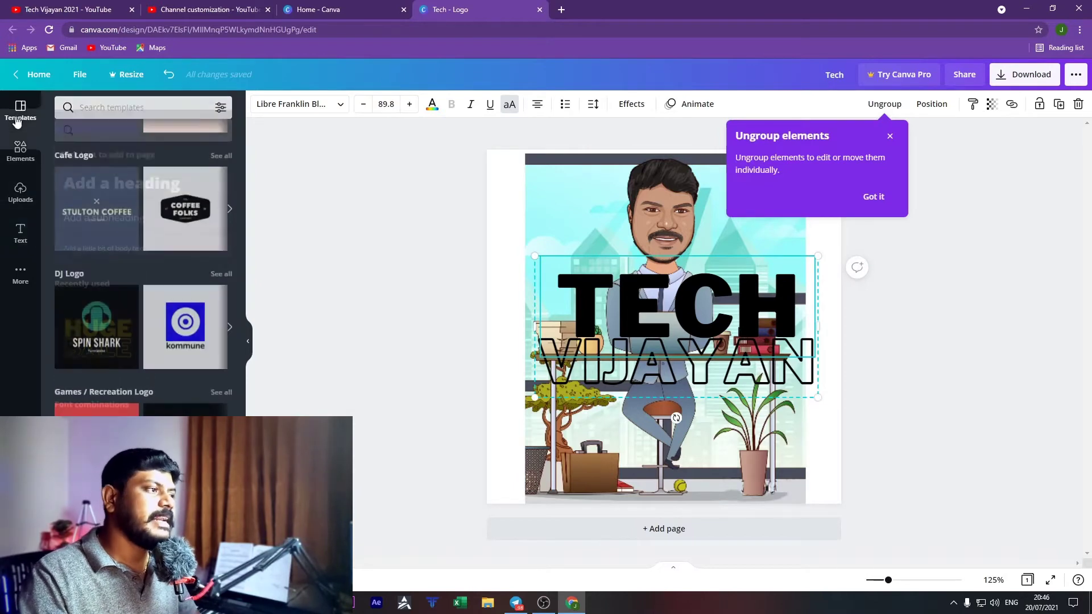
pyautogui.scroll(-3, 110, 221)
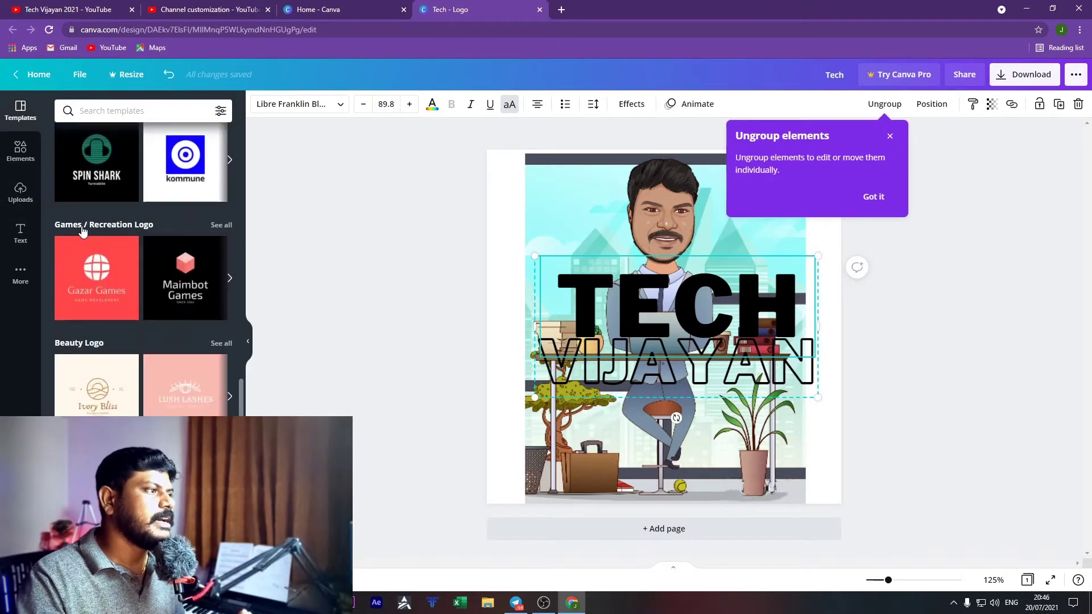
pyautogui.scroll(-3, 137, 232)
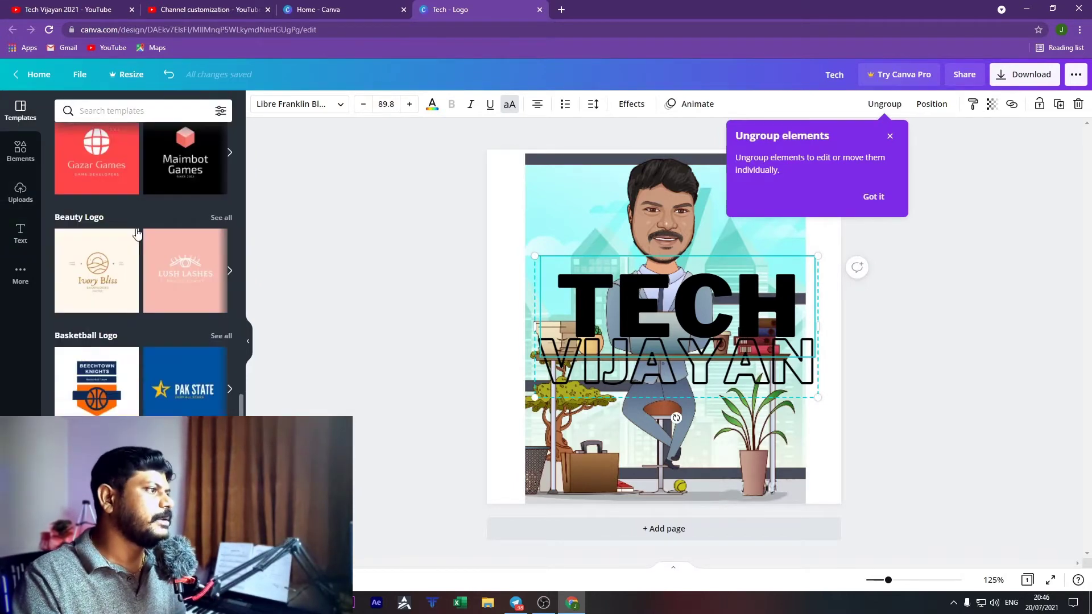
pyautogui.scroll(-6, 154, 292)
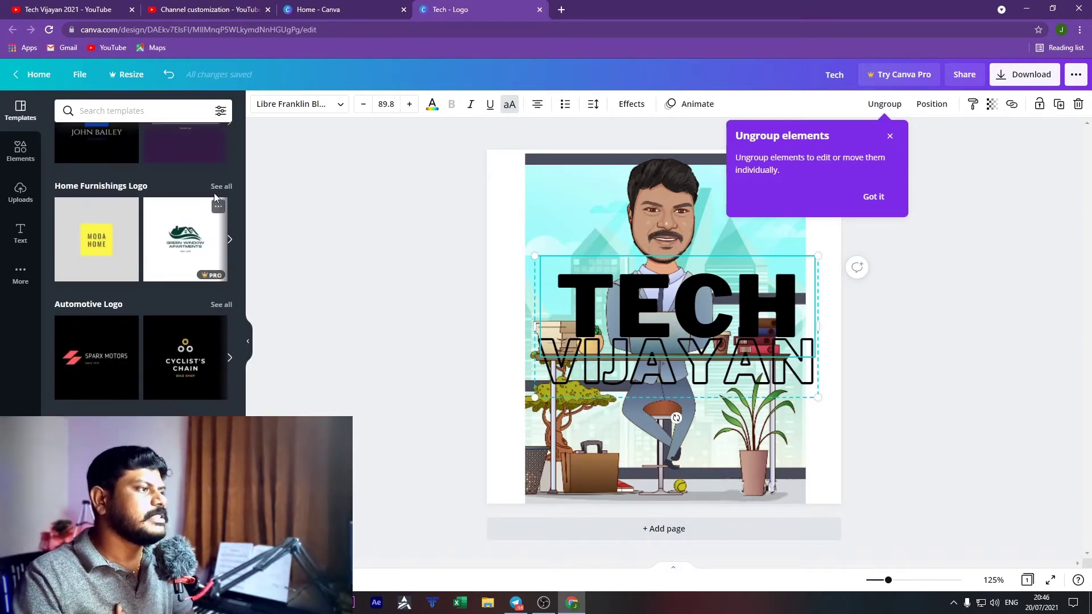
pyautogui.scroll(-5, 158, 338)
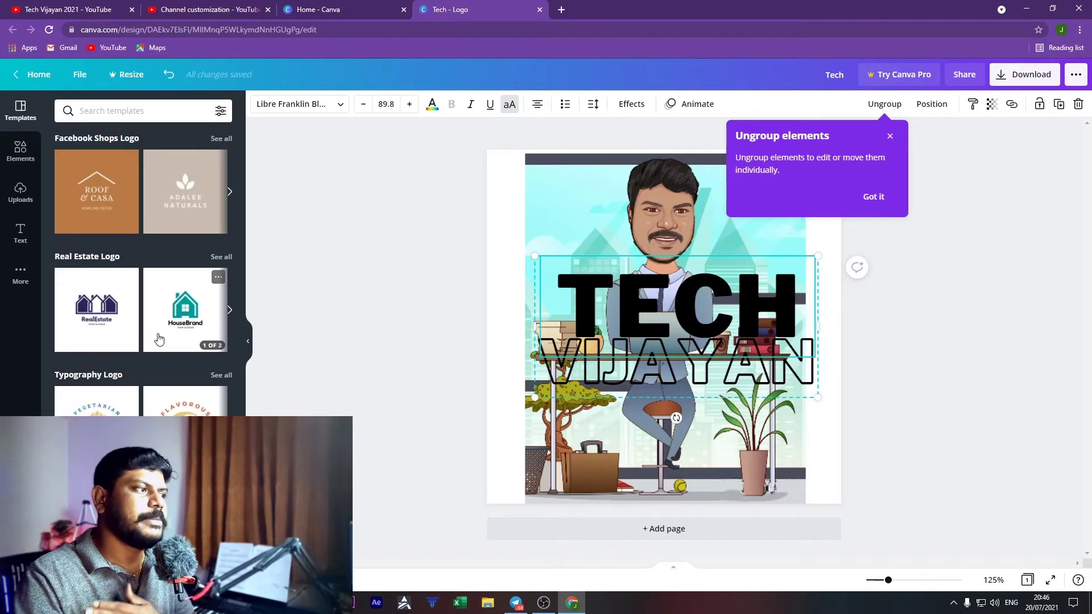
pyautogui.scroll(-5, 158, 340)
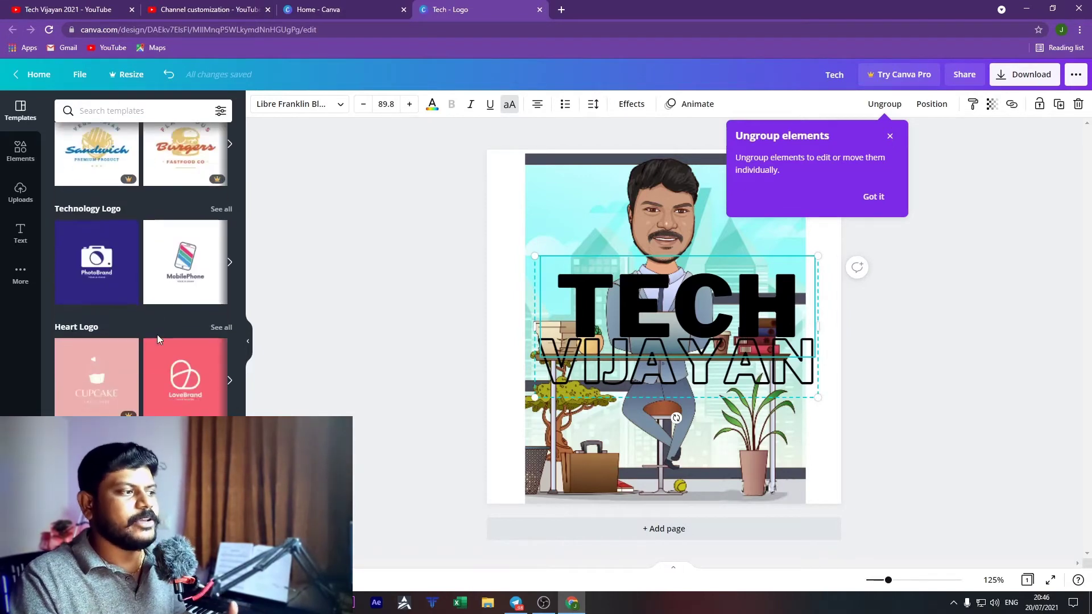
pyautogui.scroll(-5, 158, 340)
pyautogui.scroll(-3, 158, 340)
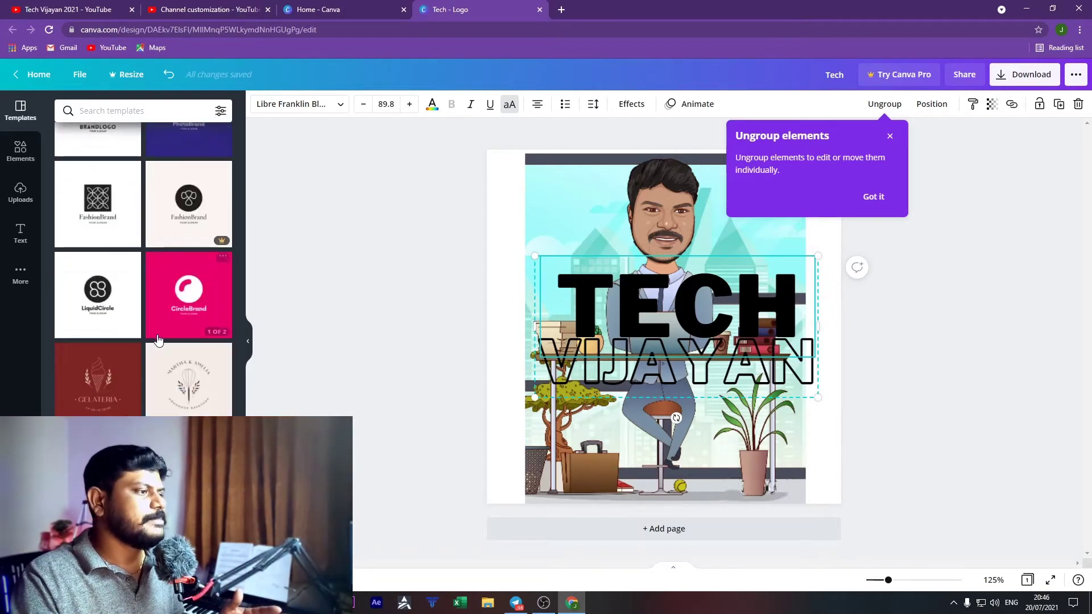
pyautogui.scroll(15, 161, 338)
pyautogui.scroll(-10, 162, 338)
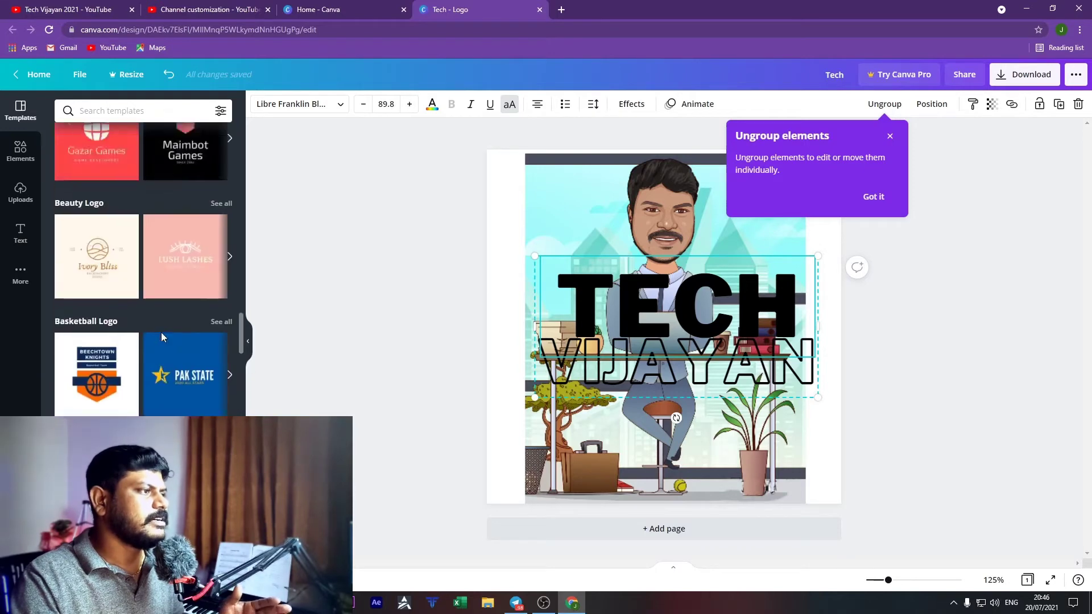
pyautogui.scroll(3, 162, 337)
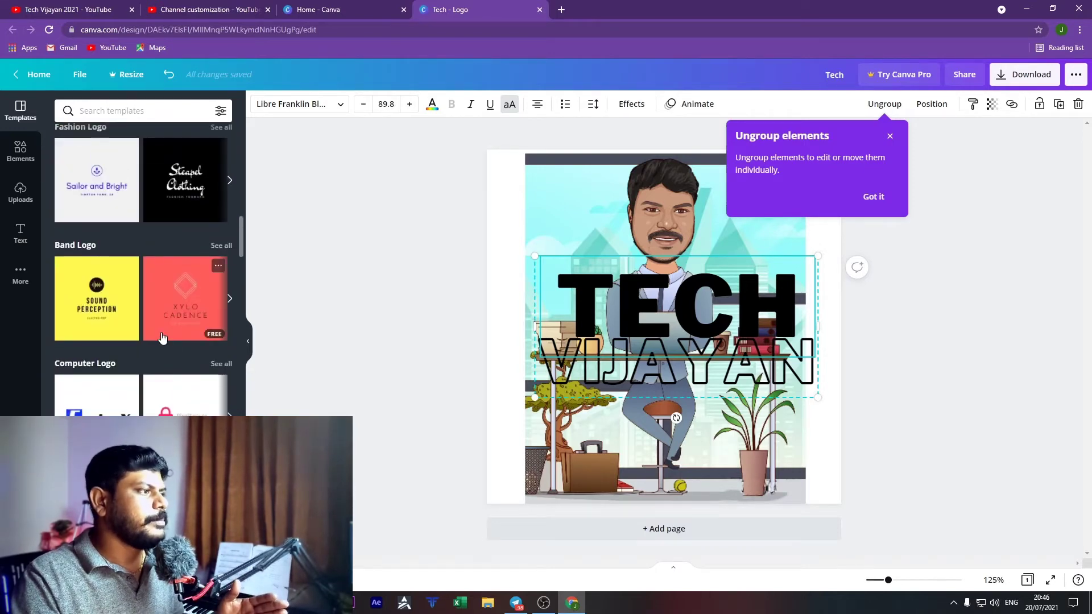
pyautogui.scroll(2, 150, 356)
pyautogui.scroll(3, 142, 364)
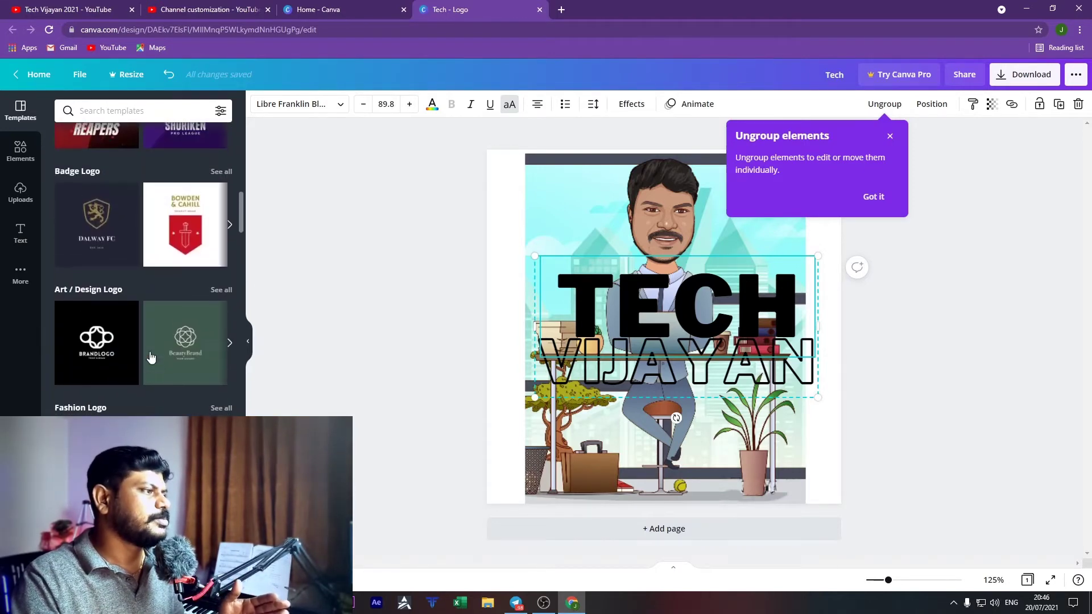
pyautogui.scroll(-3, 136, 364)
pyautogui.click(94, 354)
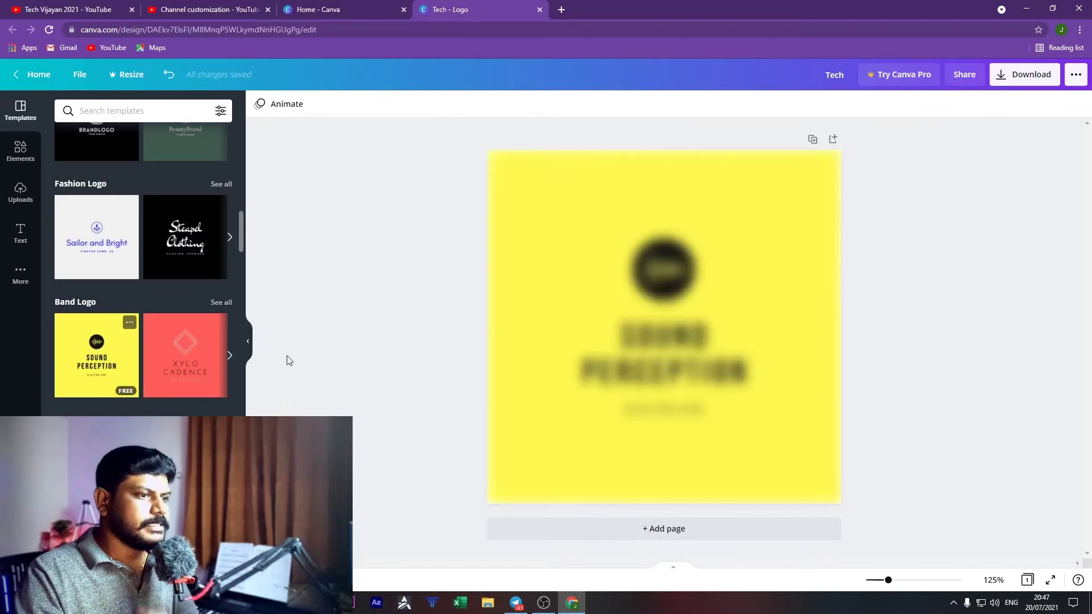
# Step: Add VIJAYAN as a second line under TECH in the logo's main heading
pyautogui.doubleClick(673, 354)
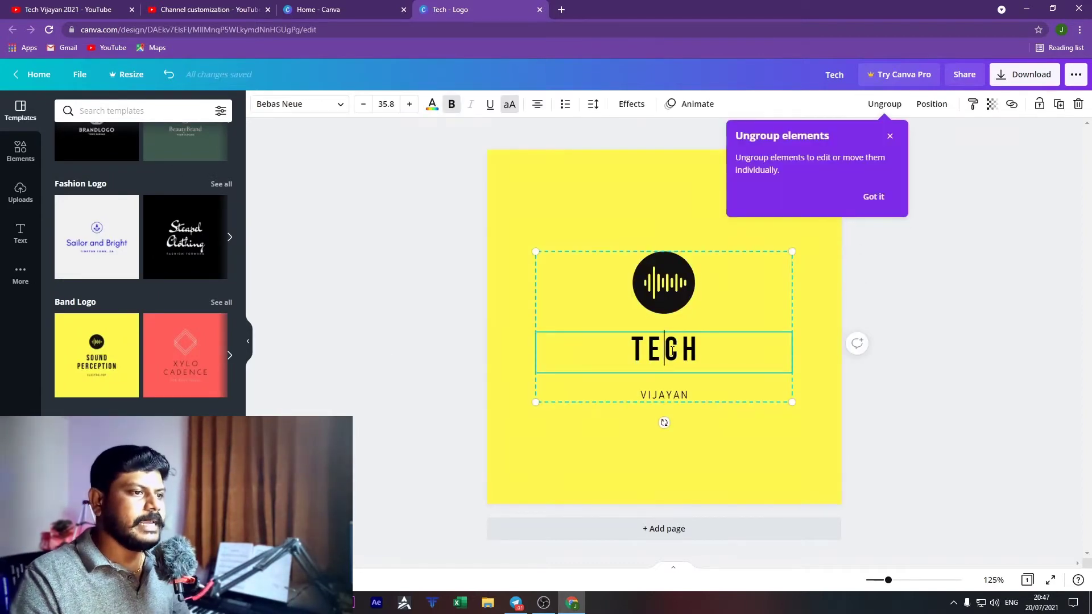
pyautogui.click(661, 401)
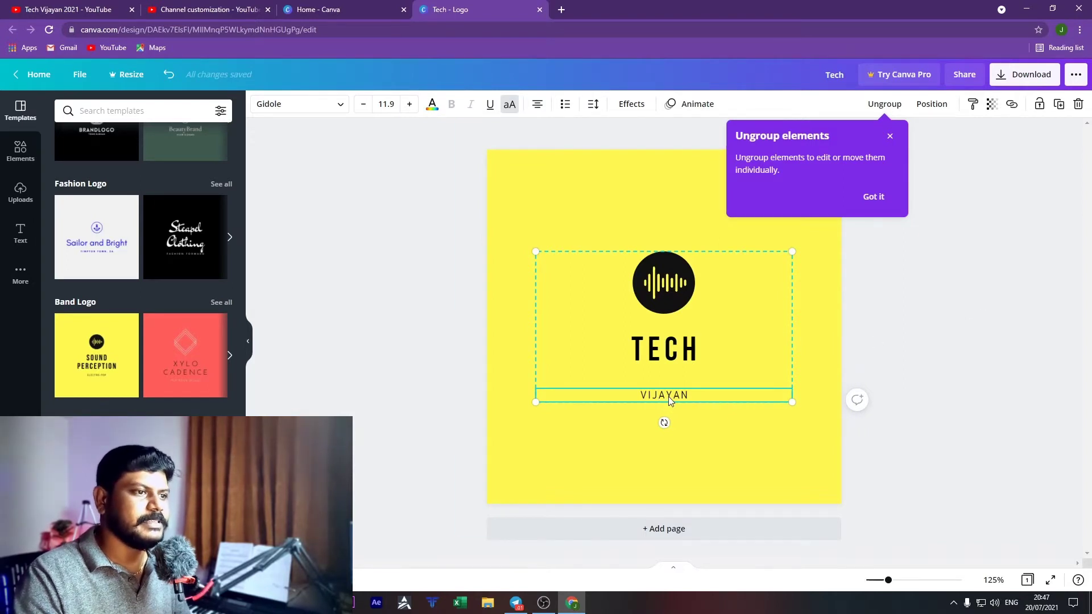
pyautogui.click(668, 397)
pyautogui.click(667, 343)
pyautogui.click(667, 343)
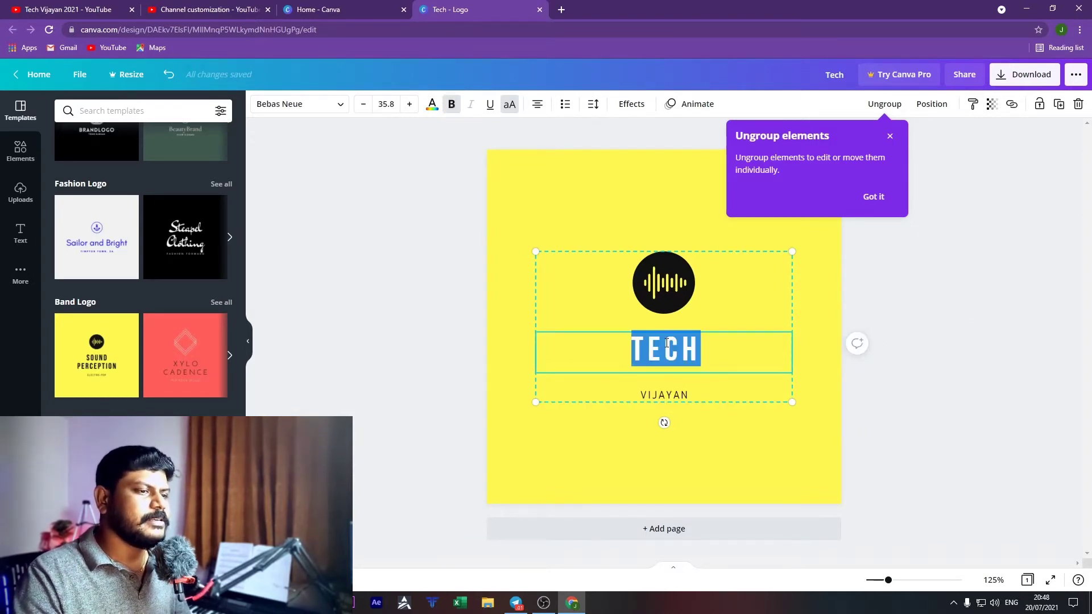
pyautogui.click(722, 346)
pyautogui.press('Return')
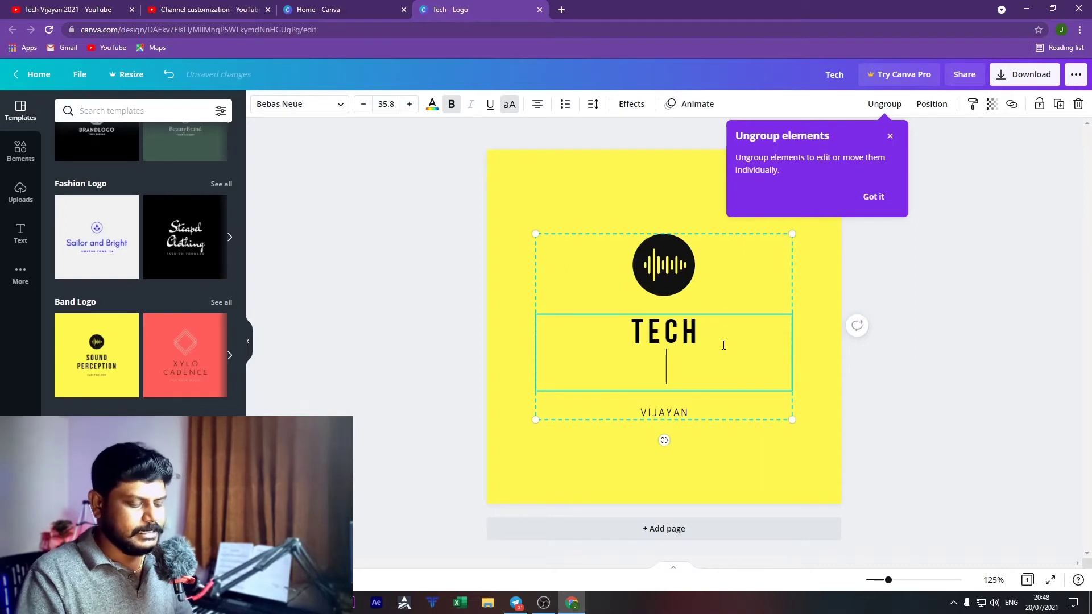
pyautogui.write('VIJAYAN')
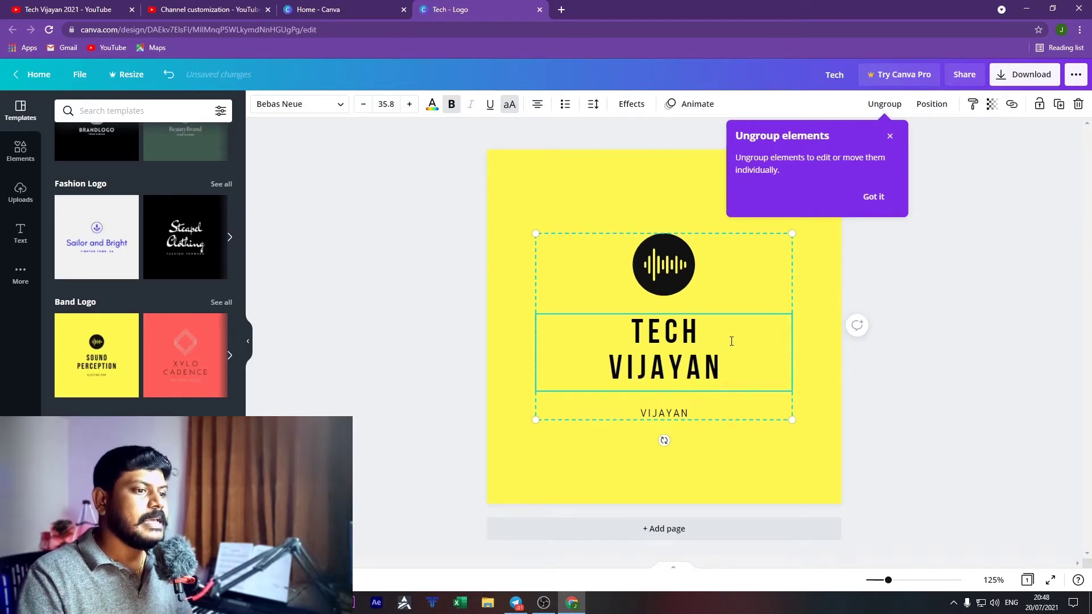
# Step: Replace the small caption below the logo's heading with 2021 and deselect it
pyautogui.click(660, 411)
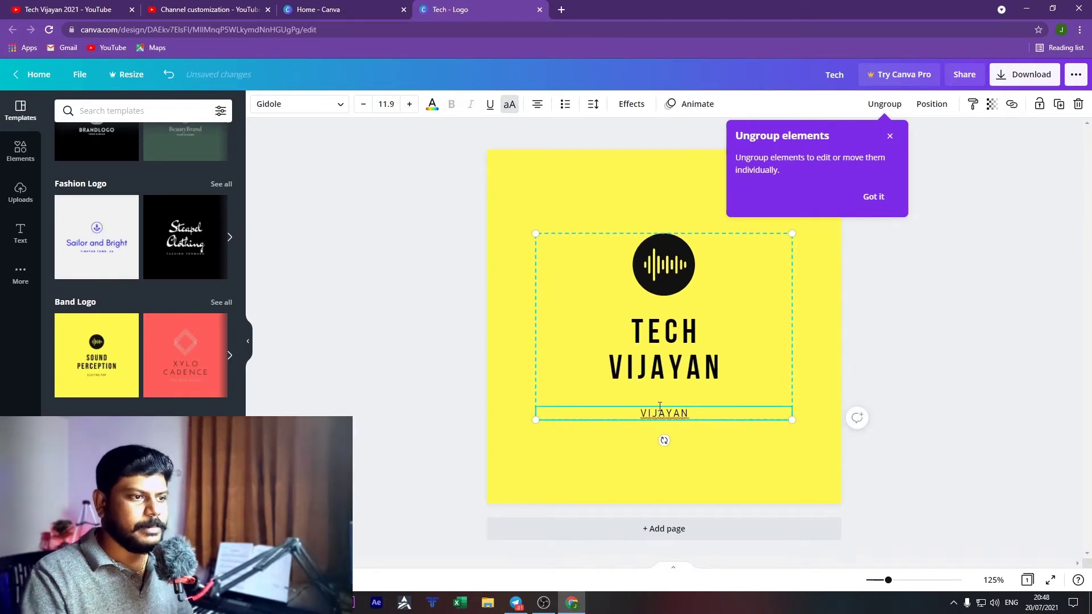
pyautogui.doubleClick(659, 411)
pyautogui.write('2021')
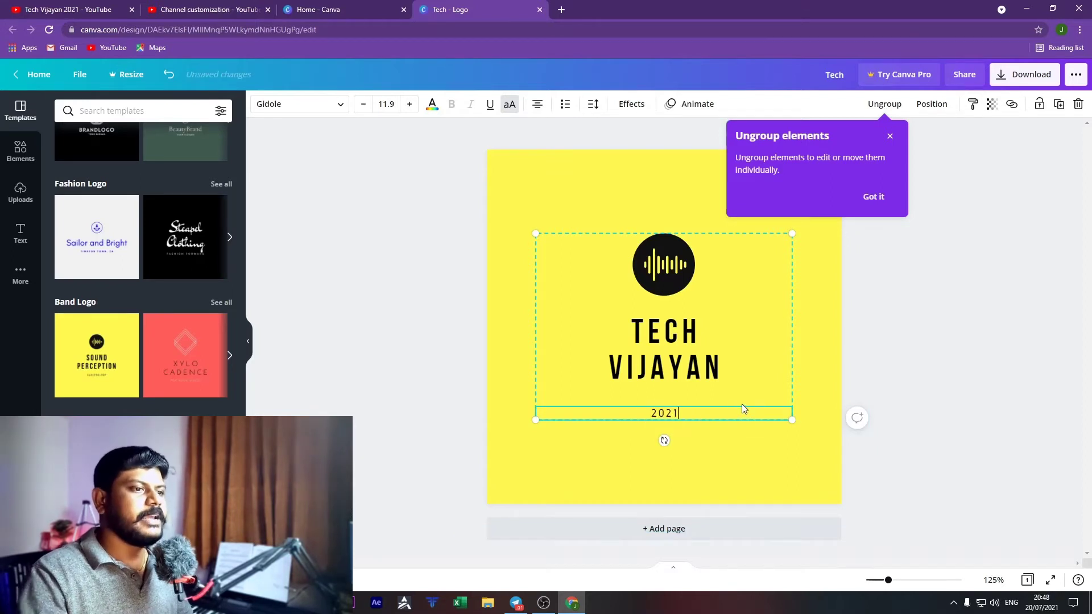
pyautogui.click(864, 279)
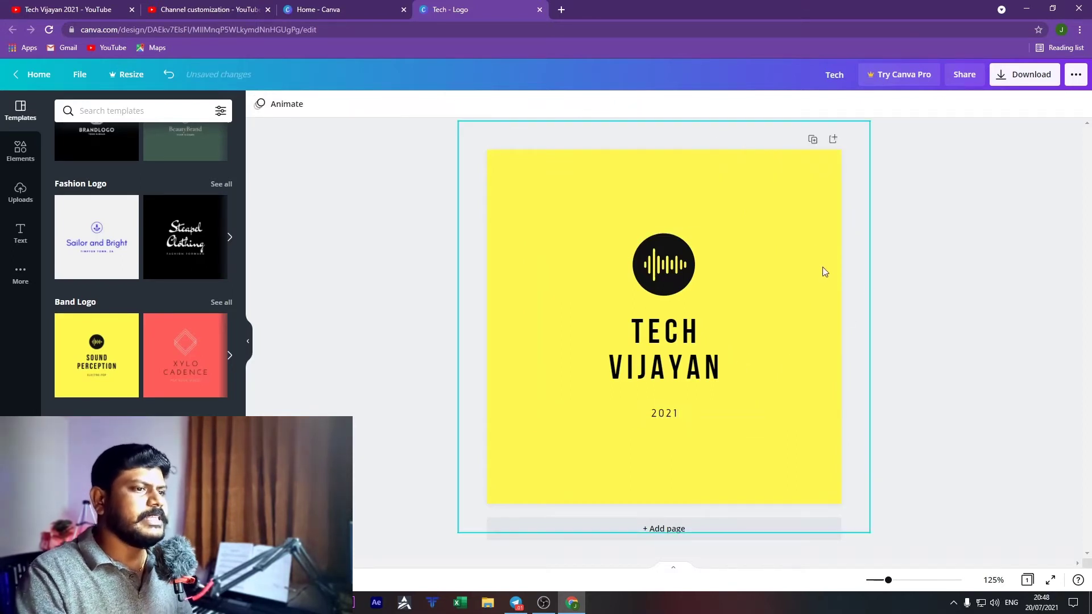
# Step: Choose the file type, download the finished logo, and show the downloaded file in its folder
pyautogui.click(1047, 78)
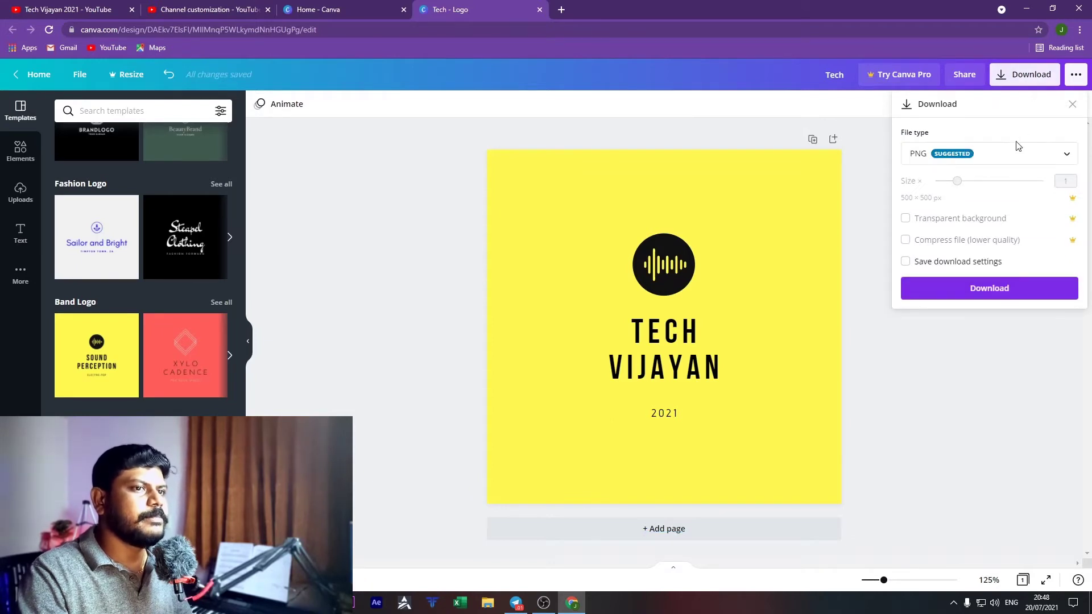
pyautogui.click(984, 154)
pyautogui.click(979, 195)
pyautogui.click(973, 288)
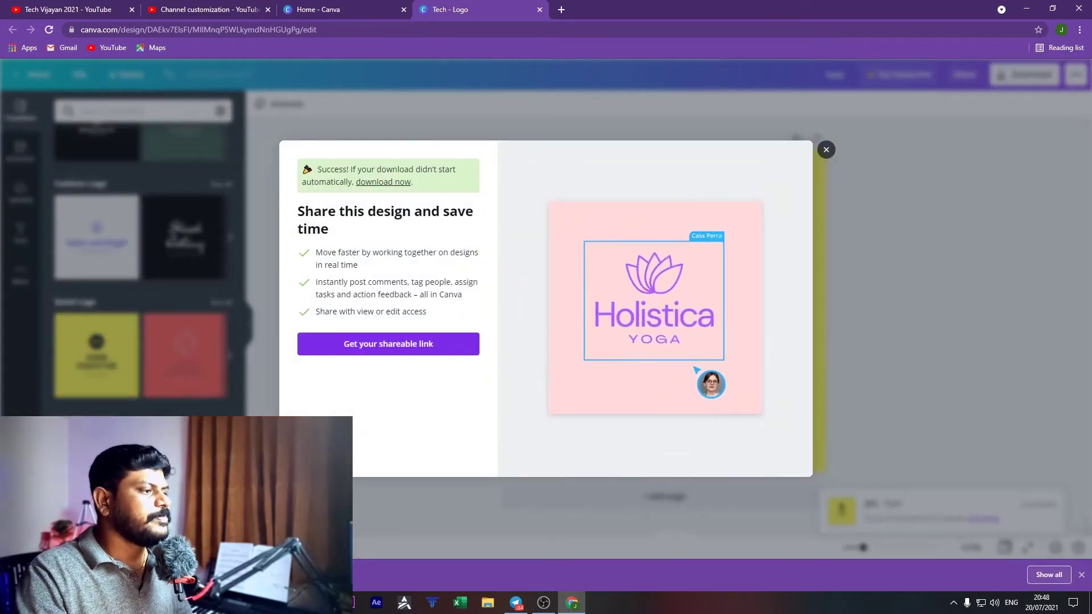
pyautogui.click(134, 574)
pyautogui.click(63, 514)
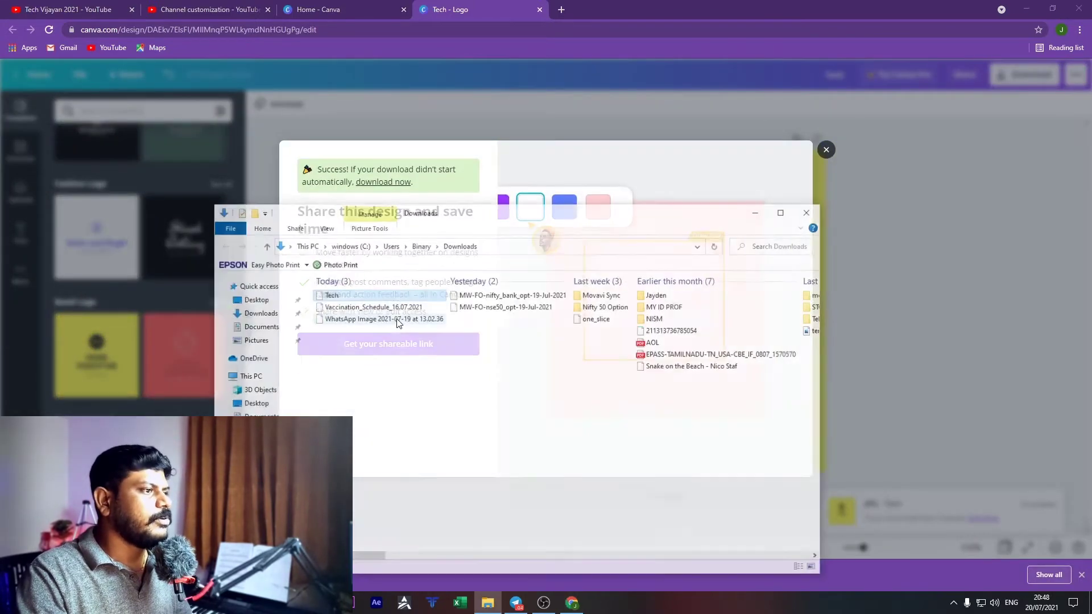
pyautogui.click(521, 196)
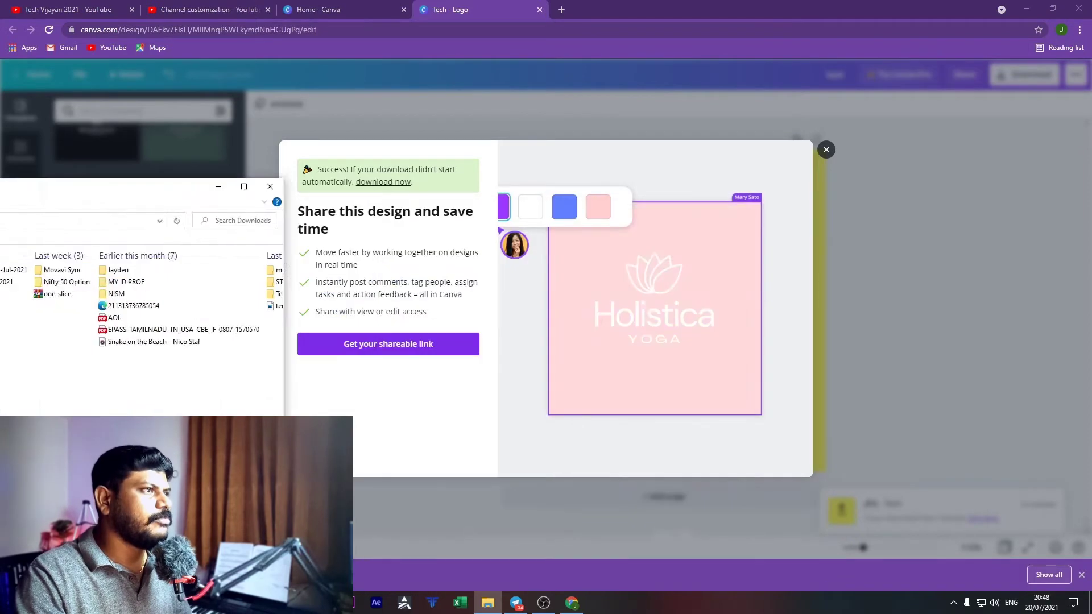
pyautogui.click(203, 9)
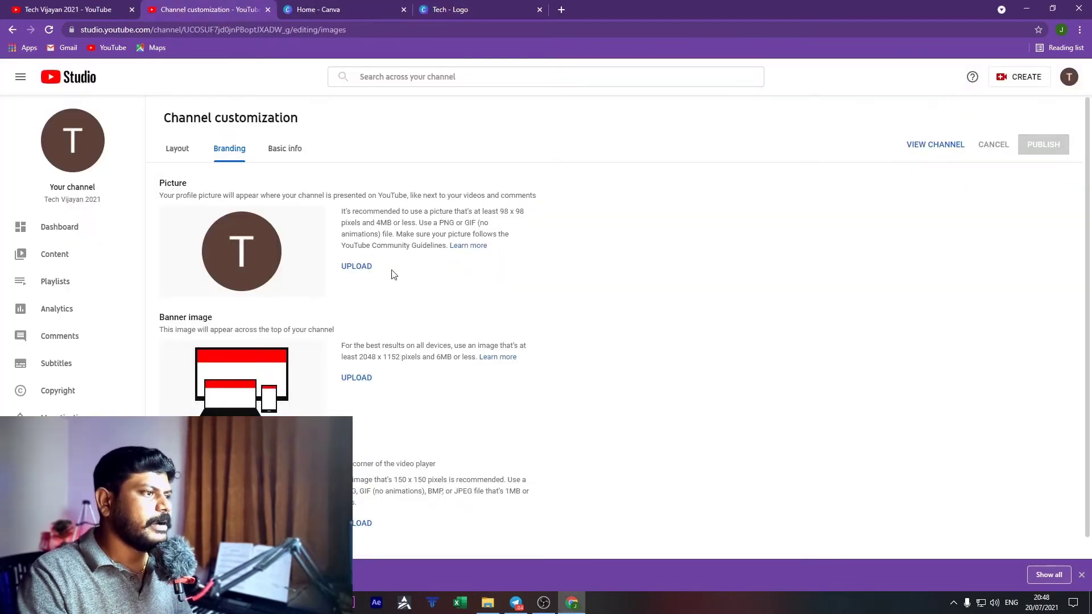
pyautogui.click(360, 269)
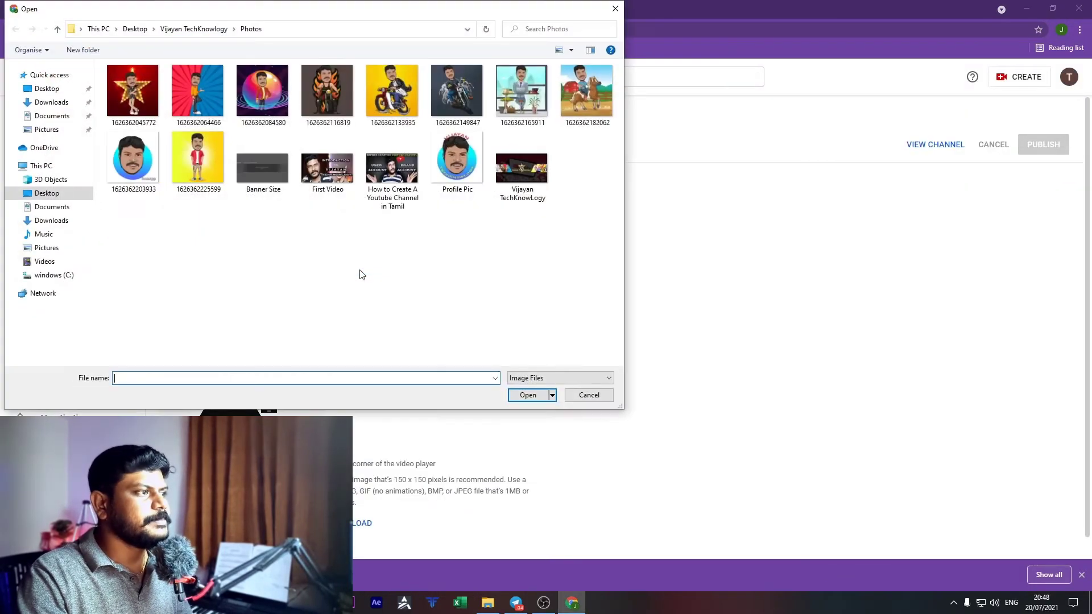
pyautogui.click(54, 102)
pyautogui.doubleClick(122, 83)
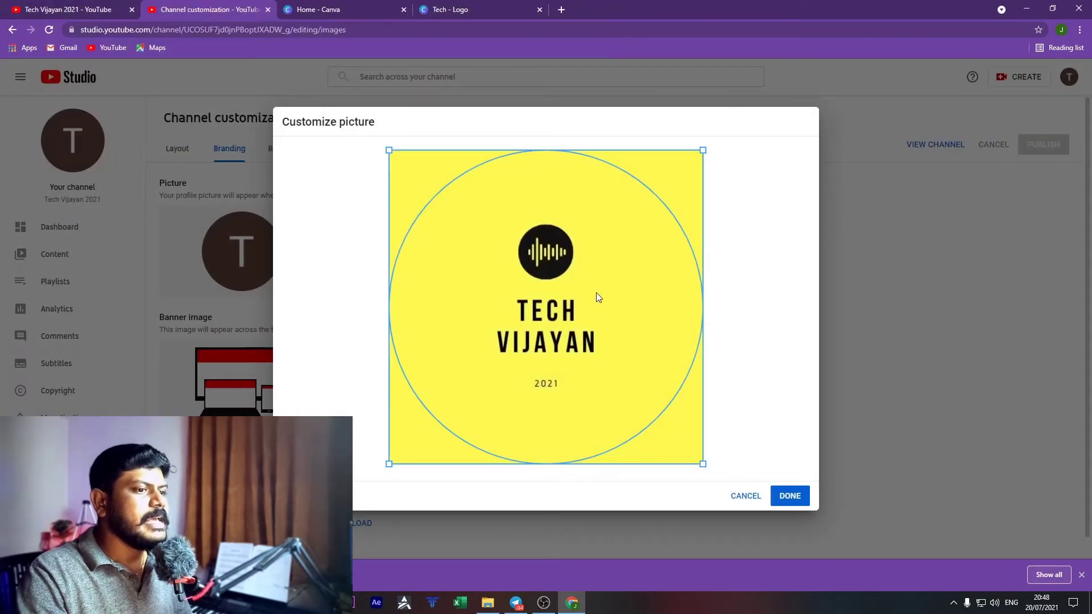
# Step: Crop the profile picture closely around the icon, name and 2021 caption, then accept and publish it
pyautogui.moveTo(701, 466); pyautogui.dragTo(675, 439)
pyautogui.moveTo(587, 356); pyautogui.dragTo(601, 377)
pyautogui.moveTo(698, 459); pyautogui.dragTo(651, 412)
pyautogui.moveTo(571, 371); pyautogui.dragTo(588, 385)
pyautogui.moveTo(672, 431); pyautogui.dragTo(648, 405)
pyautogui.moveTo(582, 356)
pyautogui.mouseDown()
pyautogui.moveTo(596, 361)
pyautogui.moveTo(592, 371)
pyautogui.mouseUp()
pyautogui.moveTo(656, 417); pyautogui.dragTo(638, 399)
pyautogui.moveTo(571, 358)
pyautogui.mouseDown()
pyautogui.moveTo(588, 370)
pyautogui.moveTo(579, 368)
pyautogui.mouseUp()
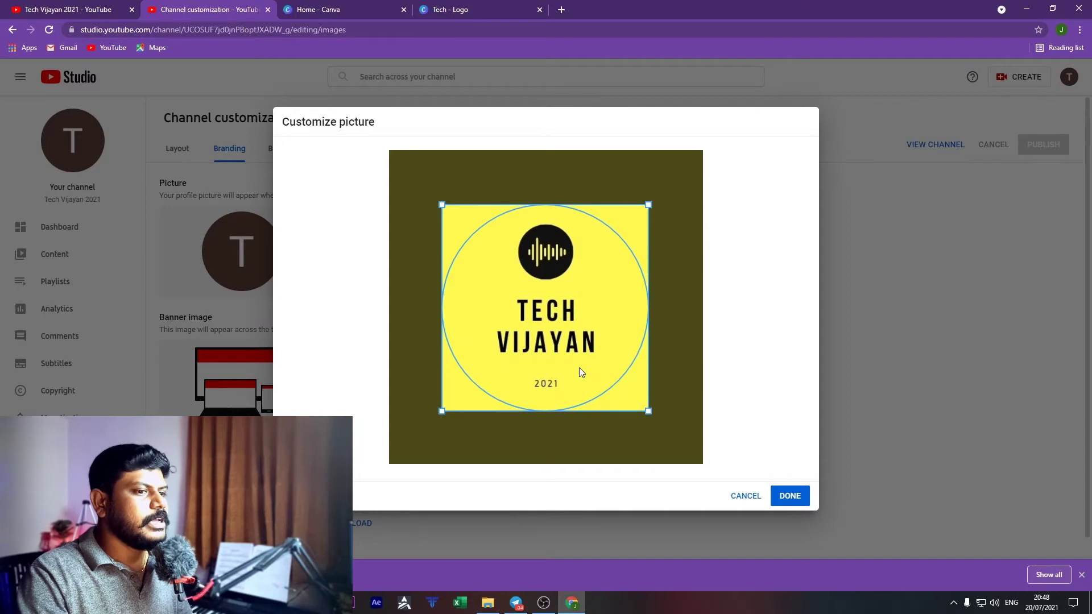
pyautogui.click(778, 503)
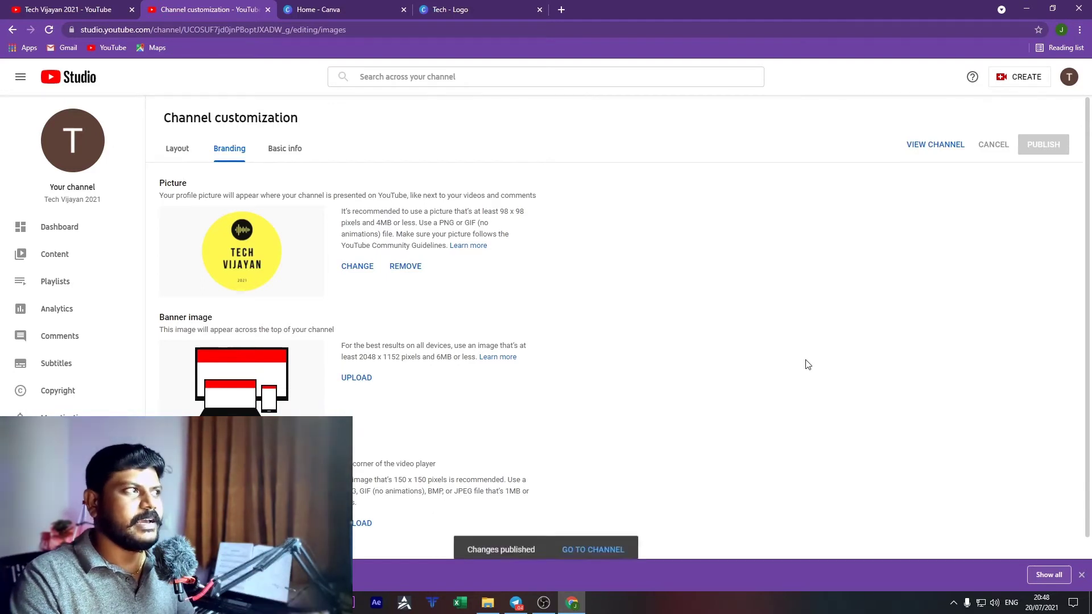
# Step: Refresh the channel page and check the new profile picture there and in YouTube Studio
pyautogui.hotkey('ctrl', 'shift', 'Tab')
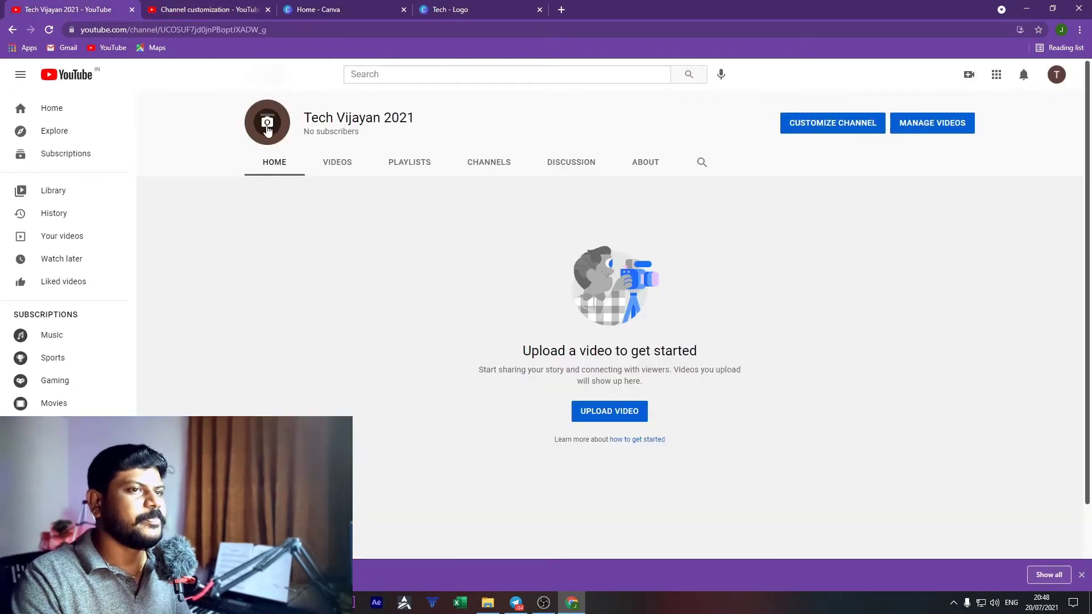
pyautogui.click(49, 29)
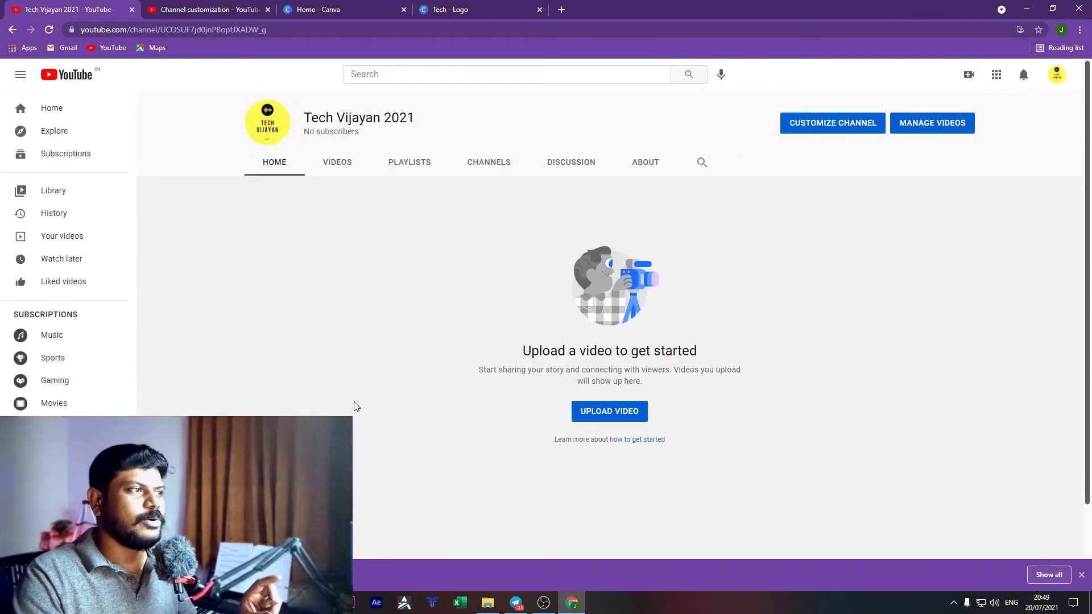
pyautogui.click(193, 9)
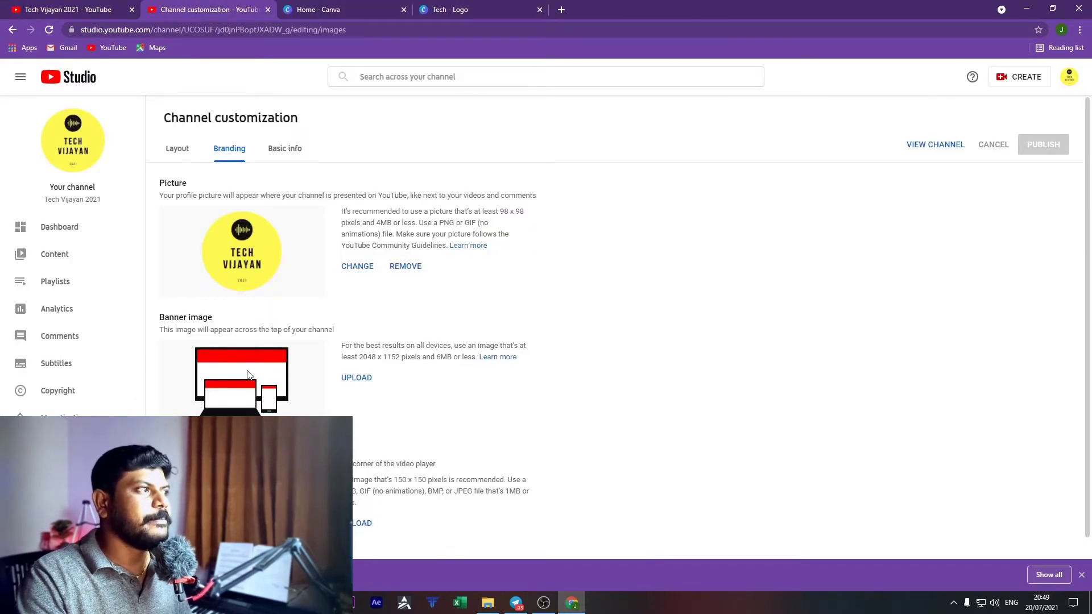
pyautogui.click(45, 5)
# Step: Close the finished logo design and look through the design types on Canva's home page
pyautogui.click(509, 10)
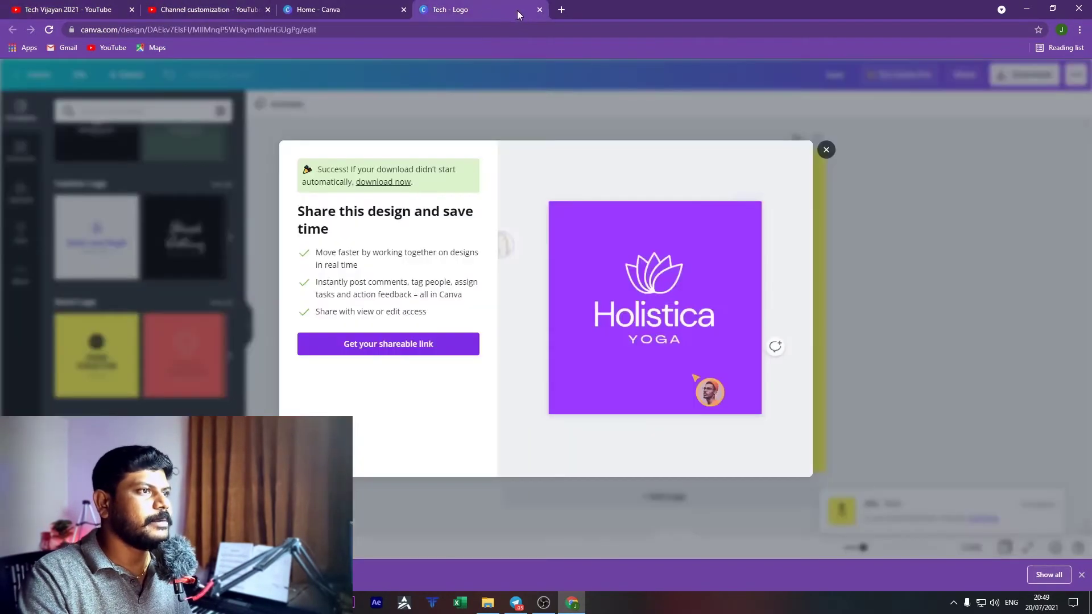
pyautogui.click(540, 9)
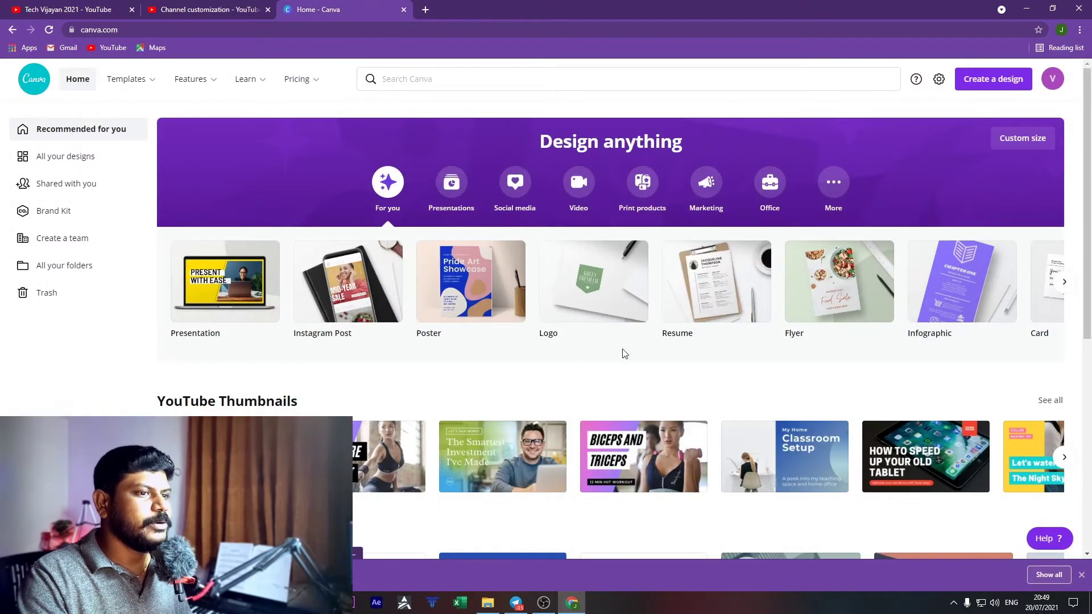
pyautogui.scroll(-3, 690, 349)
pyautogui.scroll(3, 689, 347)
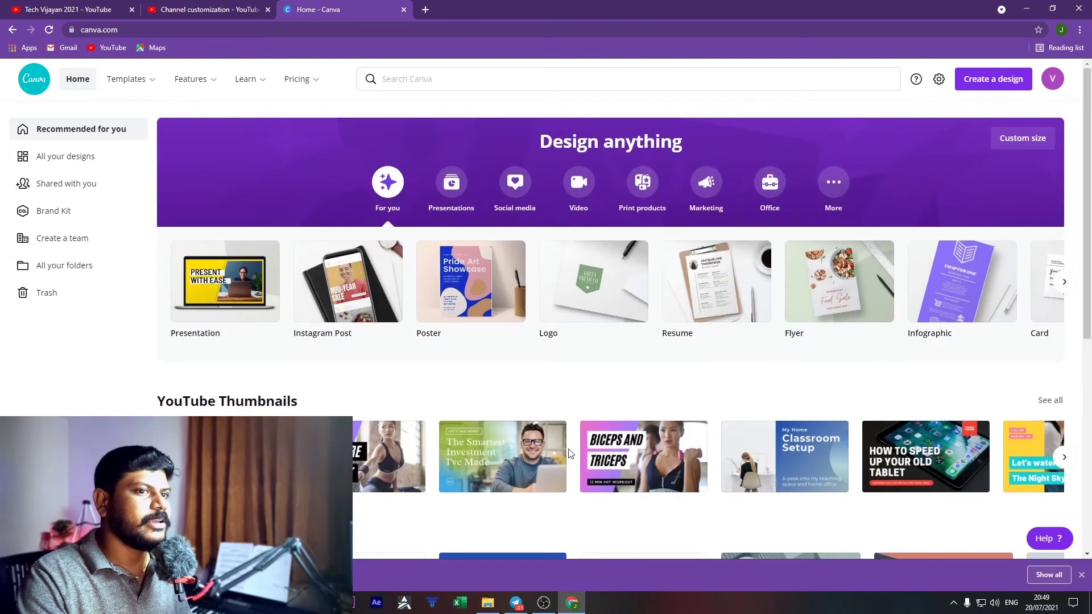
pyautogui.click(1064, 278)
pyautogui.click(1064, 281)
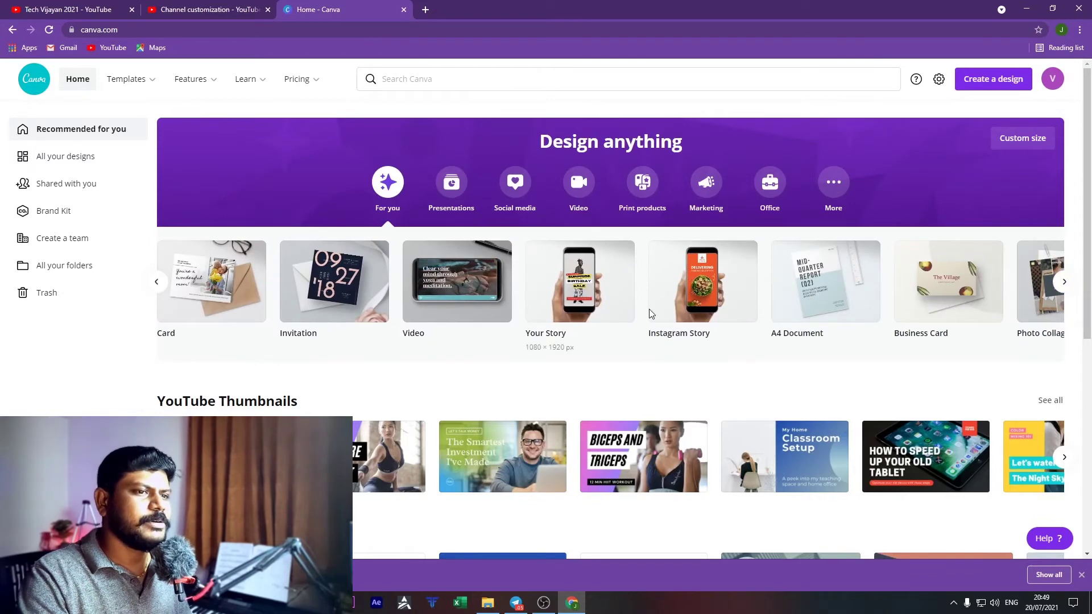
pyautogui.click(1065, 281)
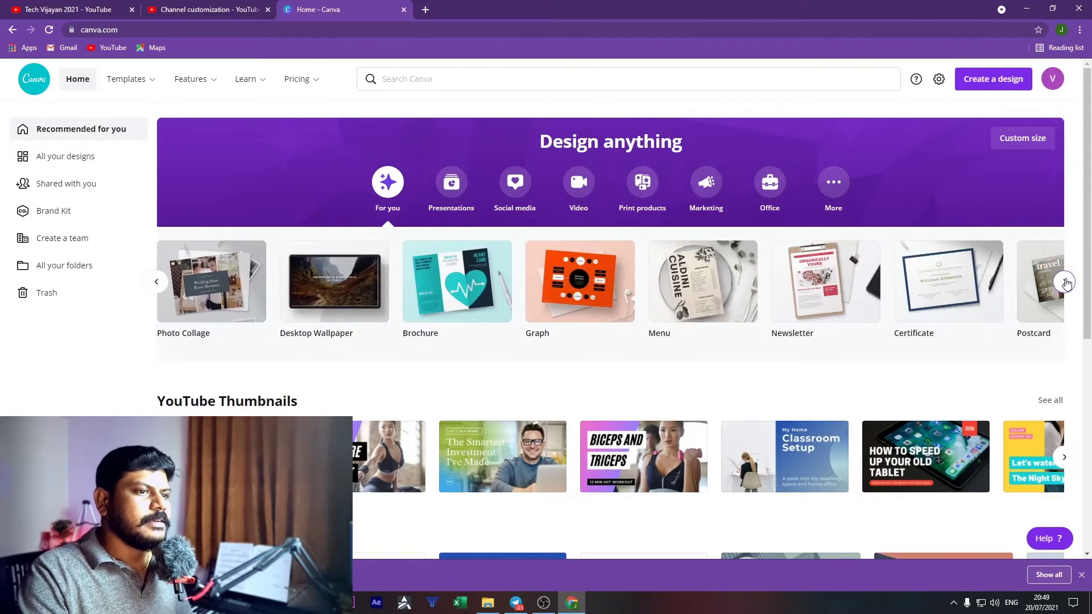
pyautogui.click(1063, 281)
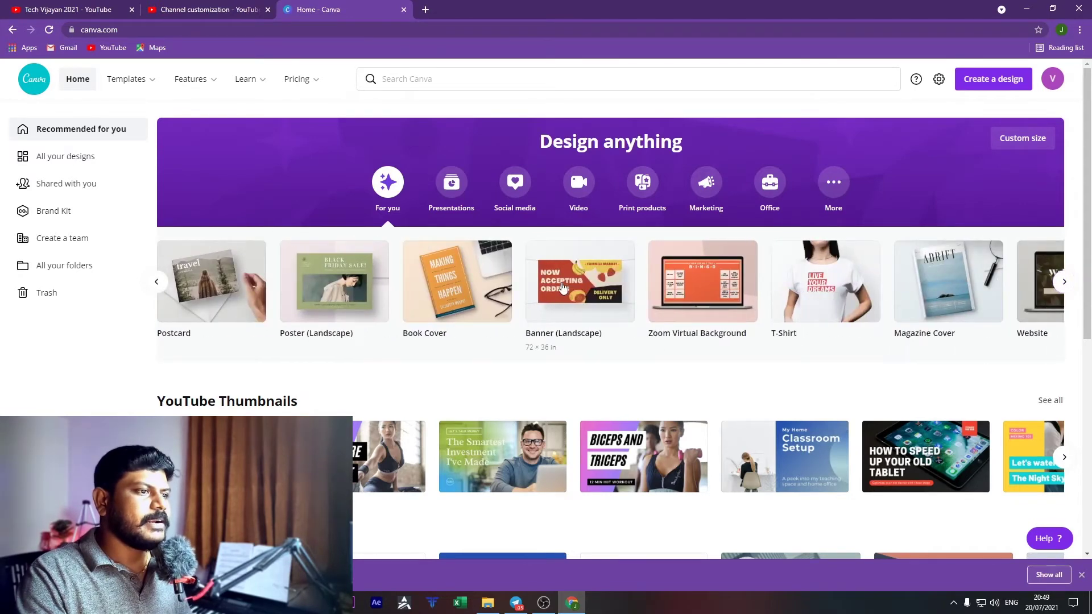
# Step: Search Canva for Youtube and open the suggested YouTube Channel Art templates
pyautogui.click(493, 77)
pyautogui.write('Youtube')
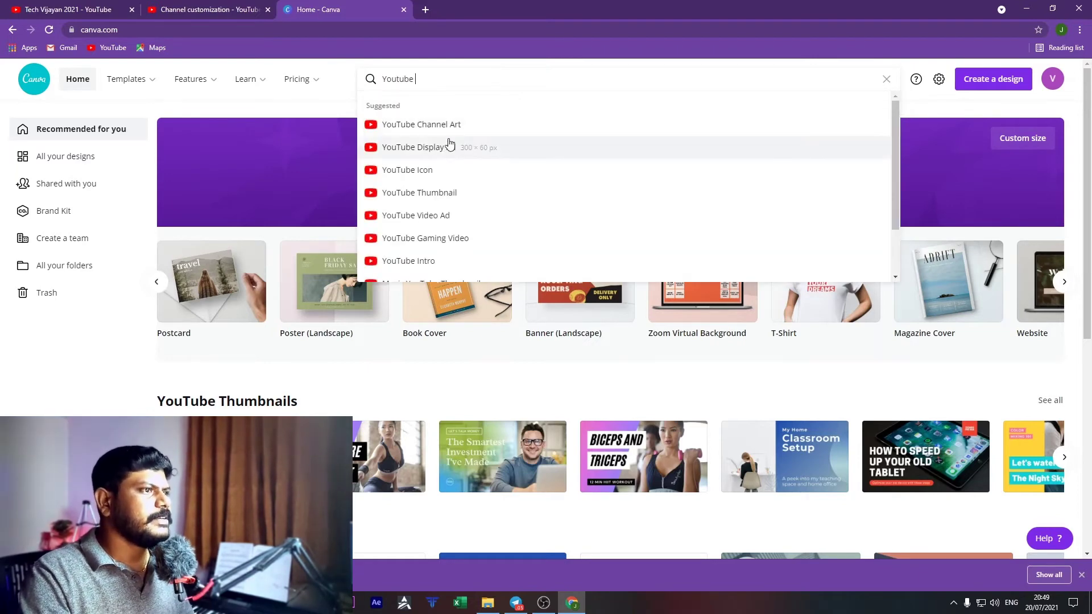
pyautogui.click(432, 125)
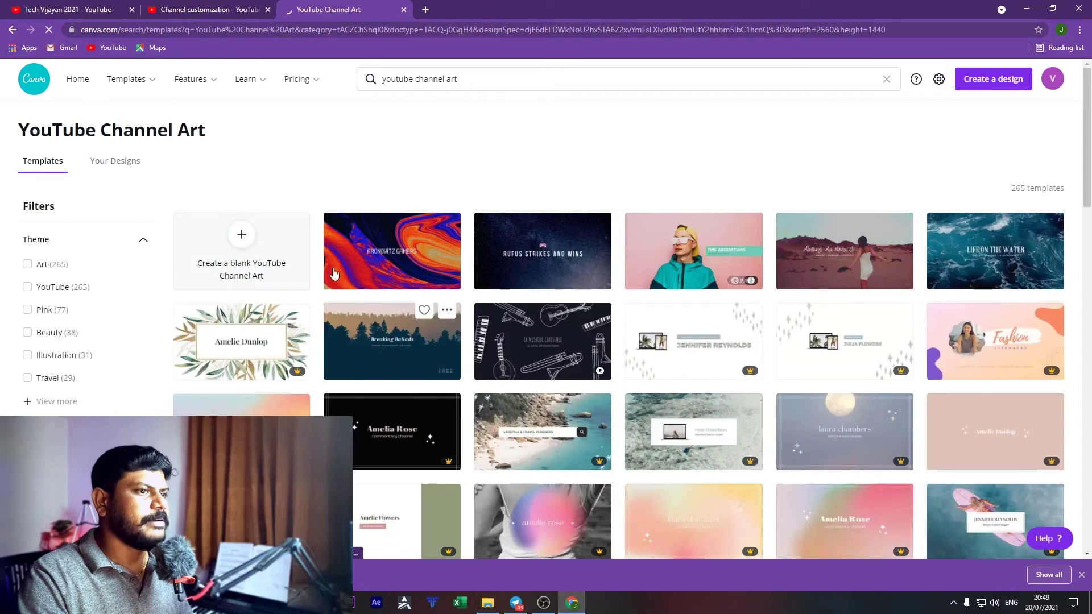
# Step: Browse the YouTube Channel Art templates and open the red and black STRIK3R SIX template for editing
pyautogui.scroll(-5, 629, 391)
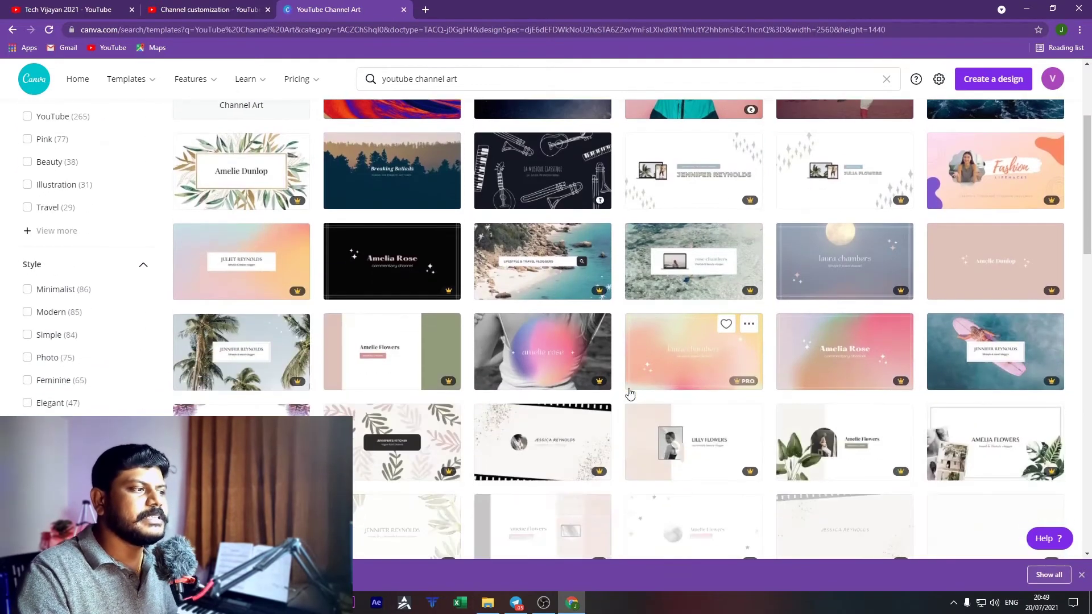
pyautogui.scroll(-4, 630, 392)
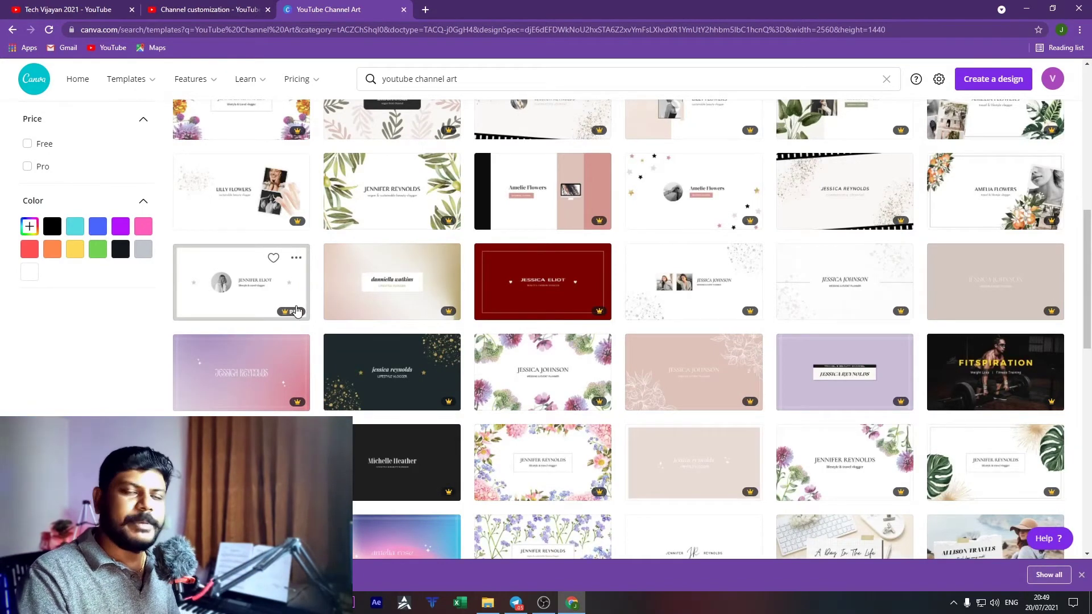
pyautogui.scroll(-3, 718, 340)
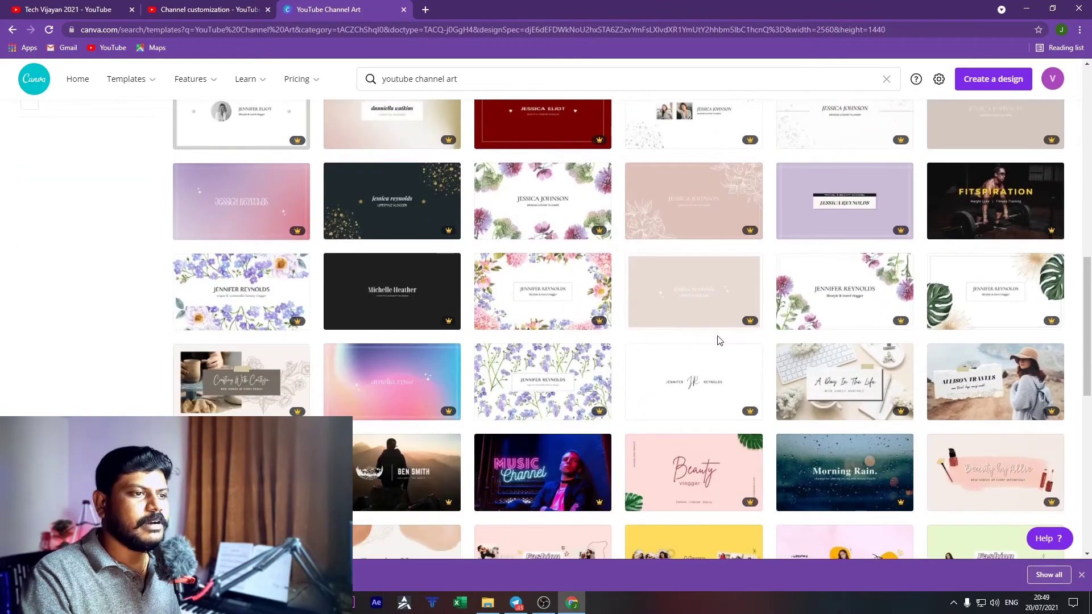
pyautogui.scroll(-4, 718, 340)
pyautogui.scroll(-4, 506, 333)
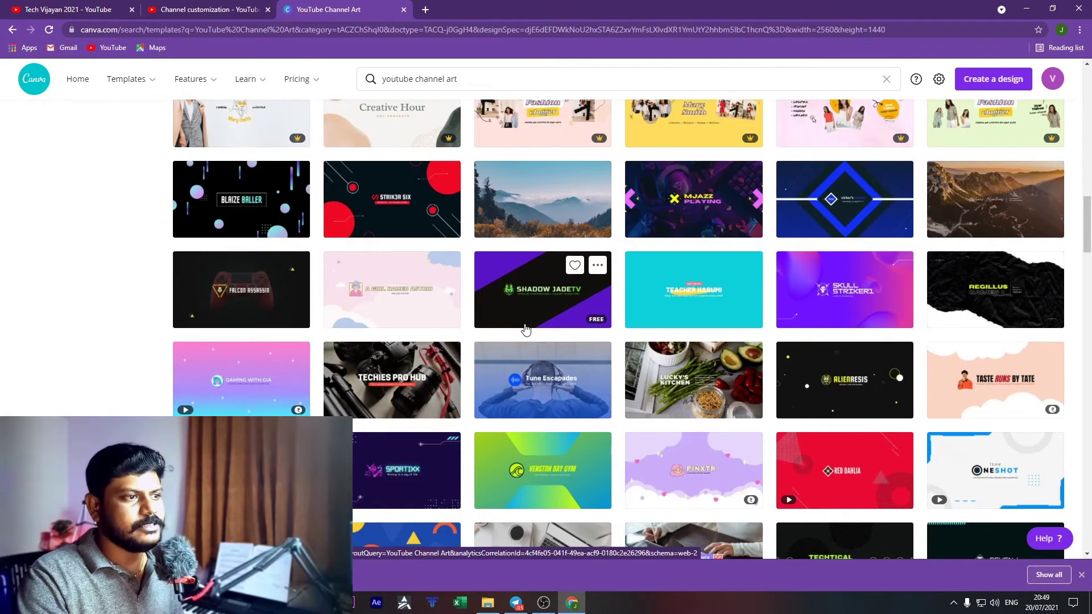
pyautogui.scroll(-8, 519, 321)
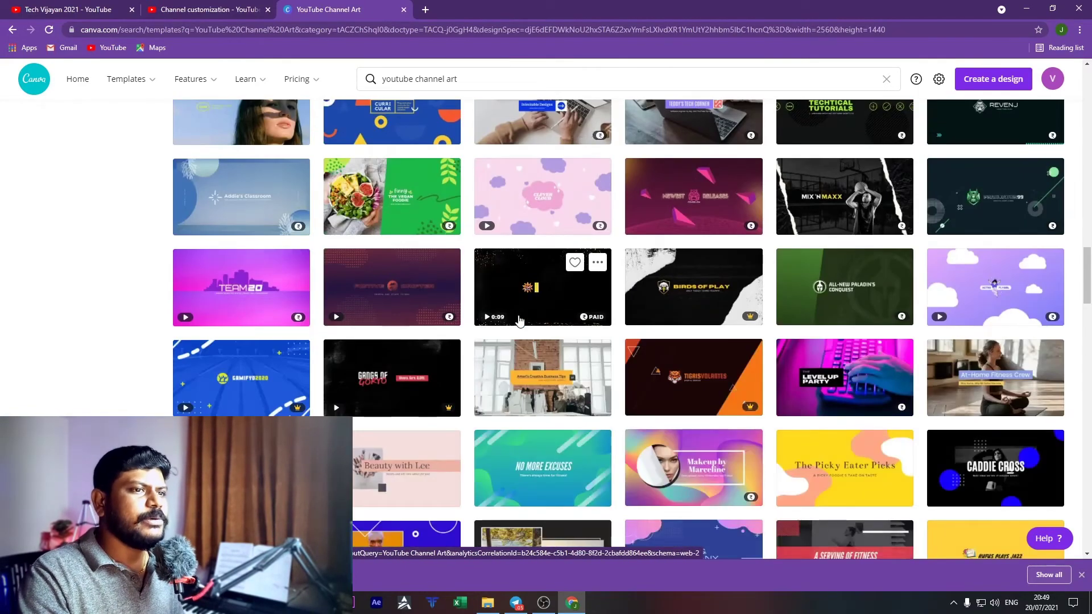
pyautogui.scroll(-4, 520, 321)
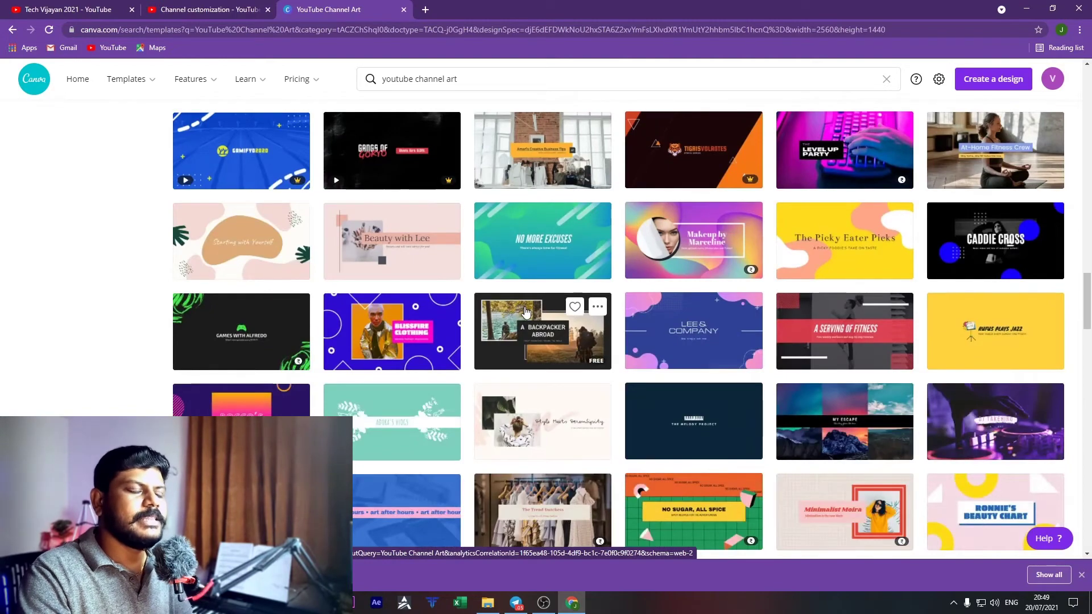
pyautogui.scroll(-4, 526, 311)
pyautogui.scroll(3, 526, 312)
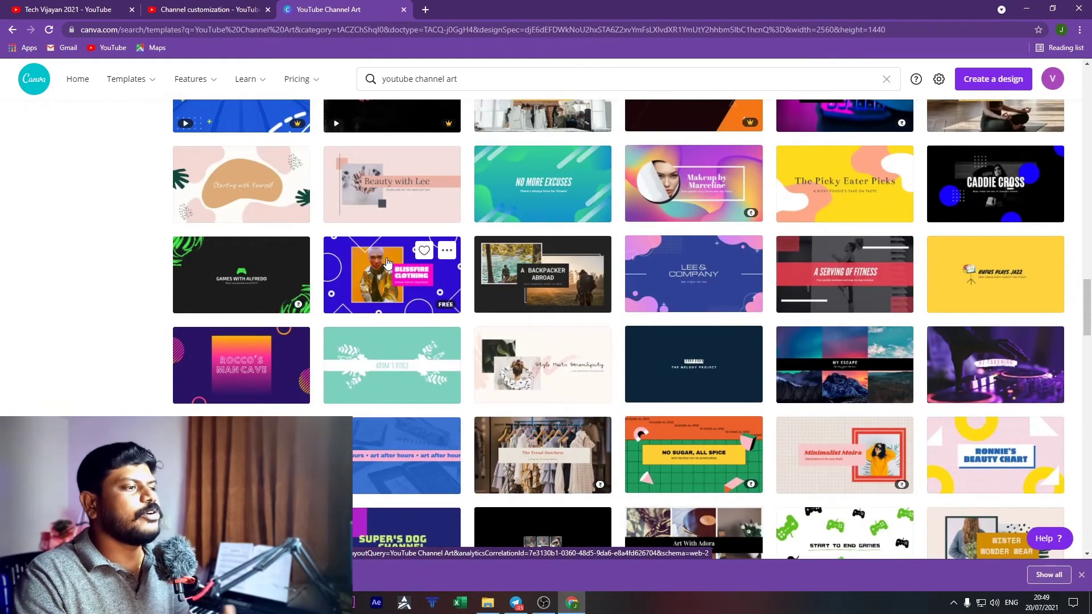
pyautogui.scroll(-4, 387, 262)
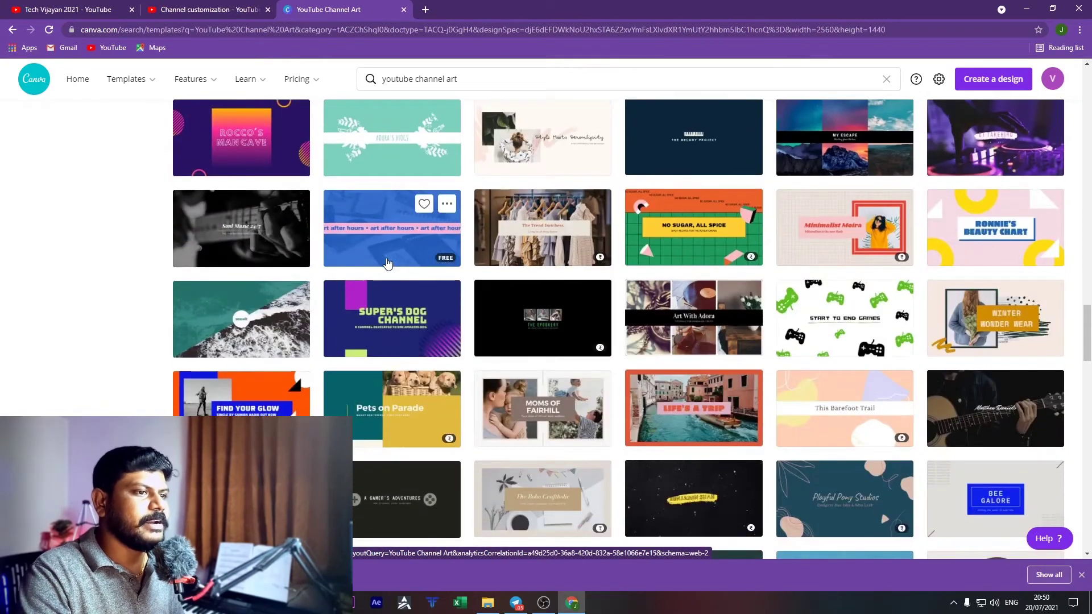
pyautogui.scroll(-4, 387, 263)
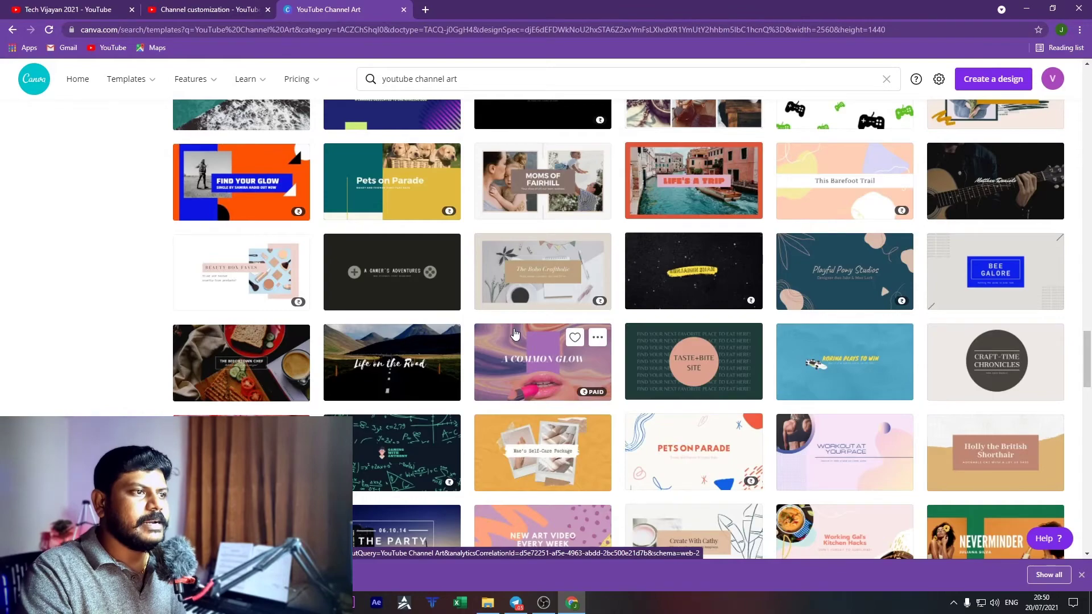
pyautogui.scroll(20, 515, 333)
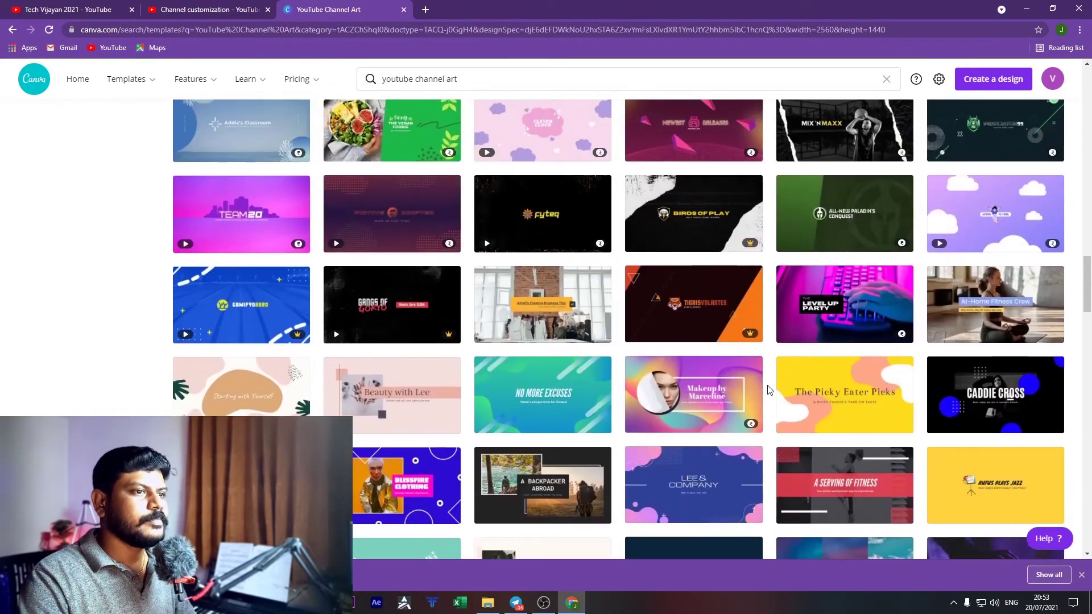
pyautogui.scroll(5, 769, 390)
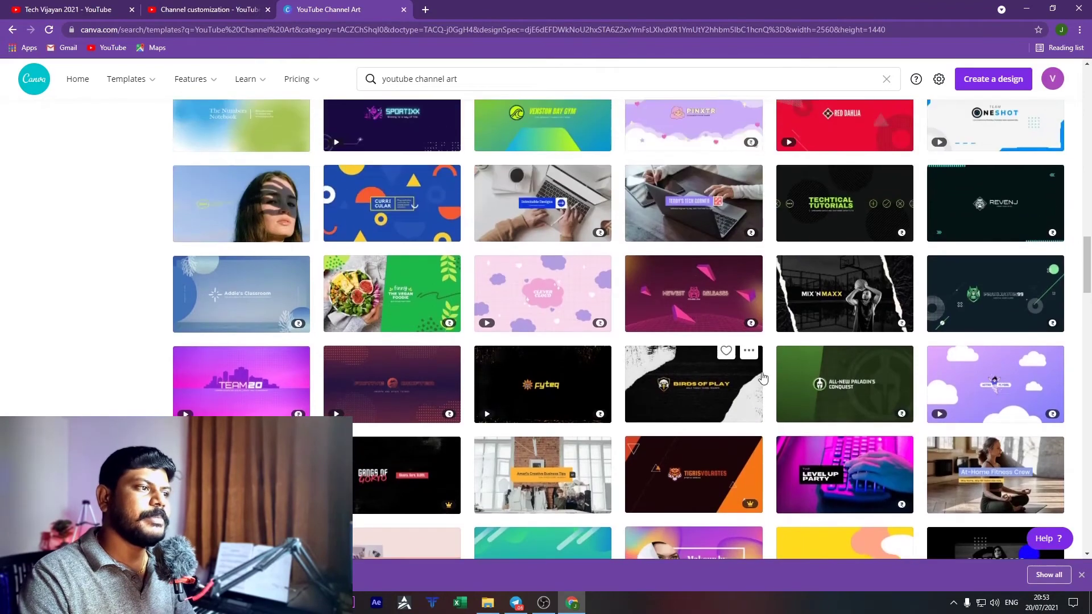
pyautogui.scroll(6, 759, 379)
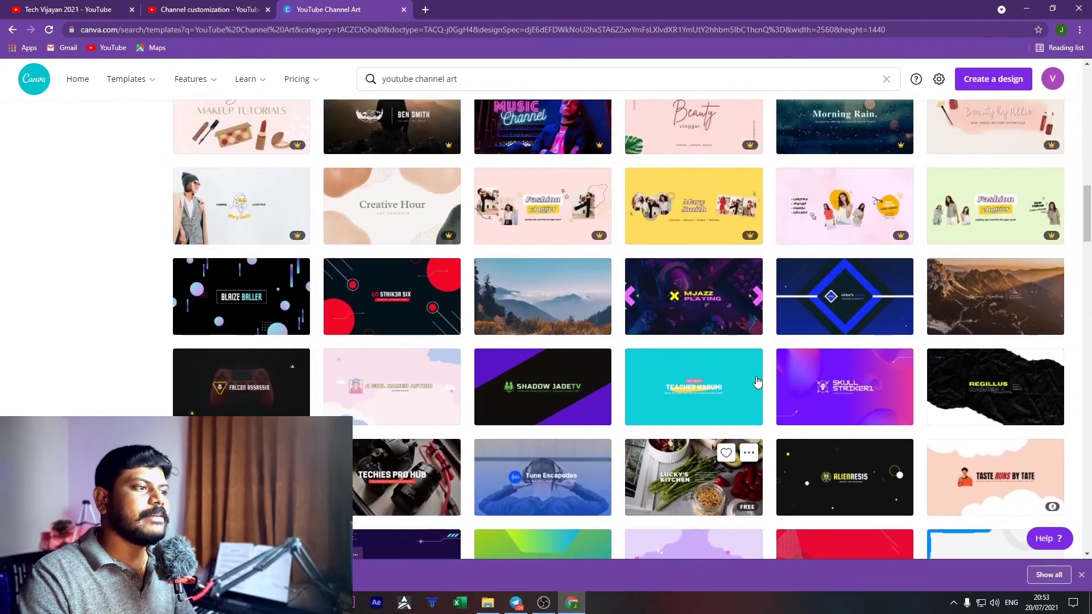
pyautogui.click(398, 298)
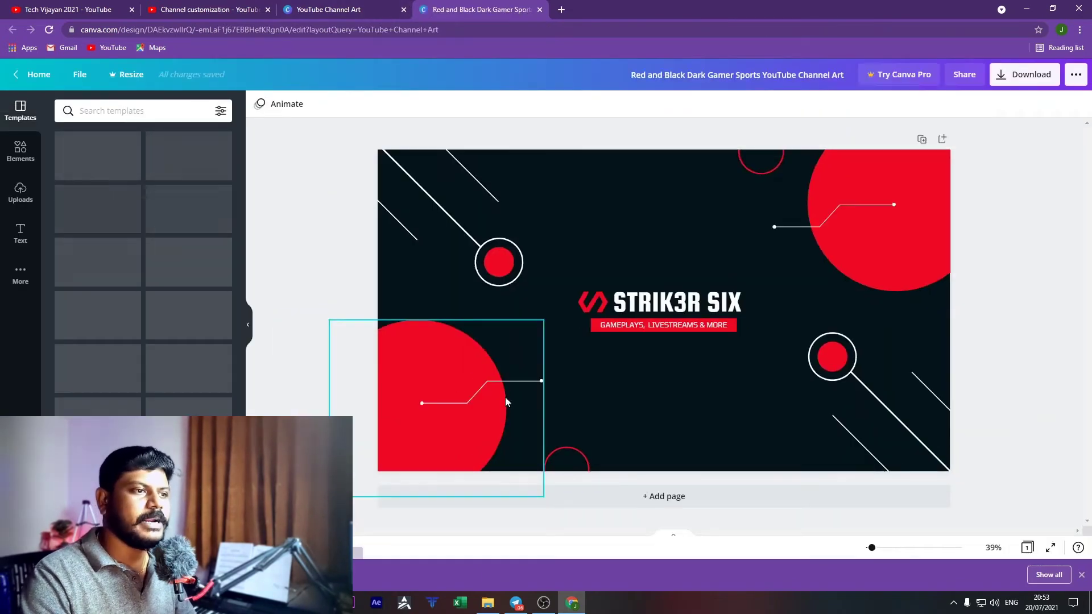
# Step: Replace the banner's STRIK3R SIX title with TECH VIJAYAN
pyautogui.doubleClick(650, 307)
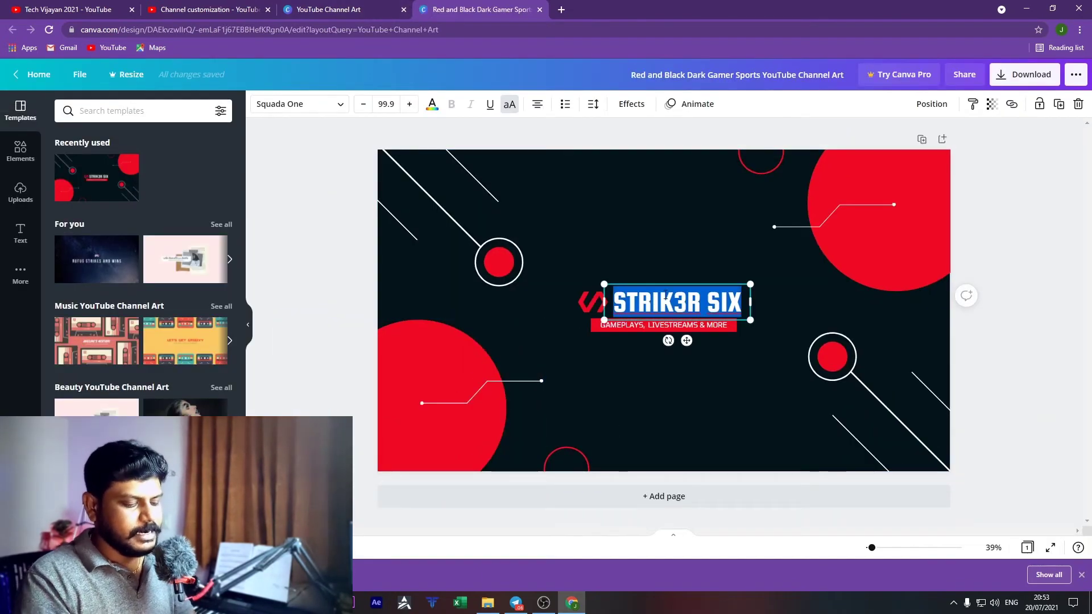
pyautogui.write('TECH VIJAYAN')
pyautogui.press('BackSpace')
pyautogui.press('BackSpace')
pyautogui.press('BackSpace')
pyautogui.write('YAN')
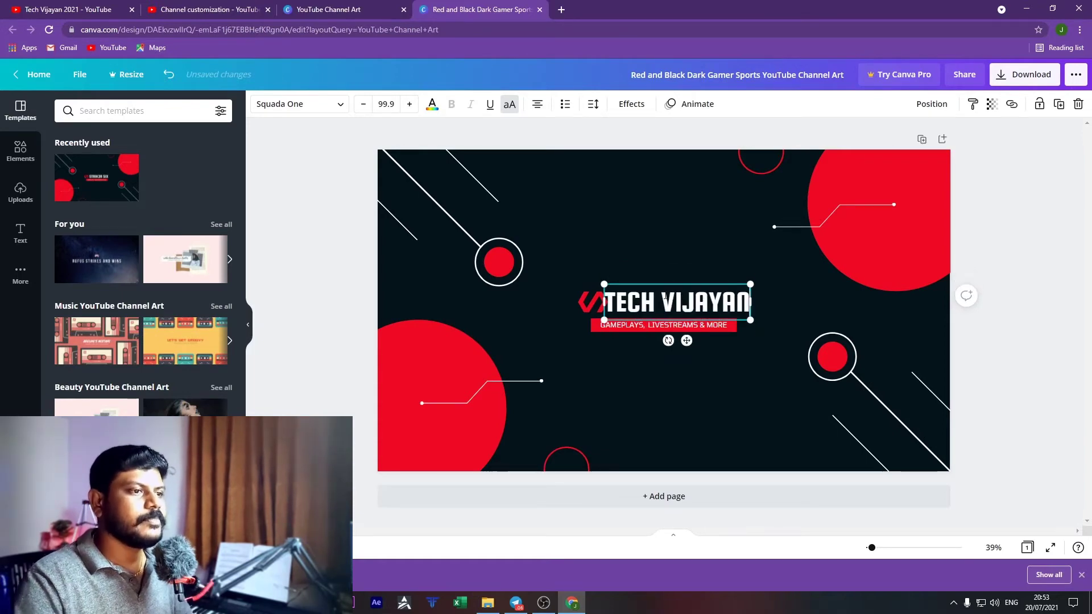
# Step: Replace the GAMEPLAYS, LIVESTREAMS & MORE tagline under the title with LEARN MORE ABOUT YOUTUBE
pyautogui.doubleClick(675, 325)
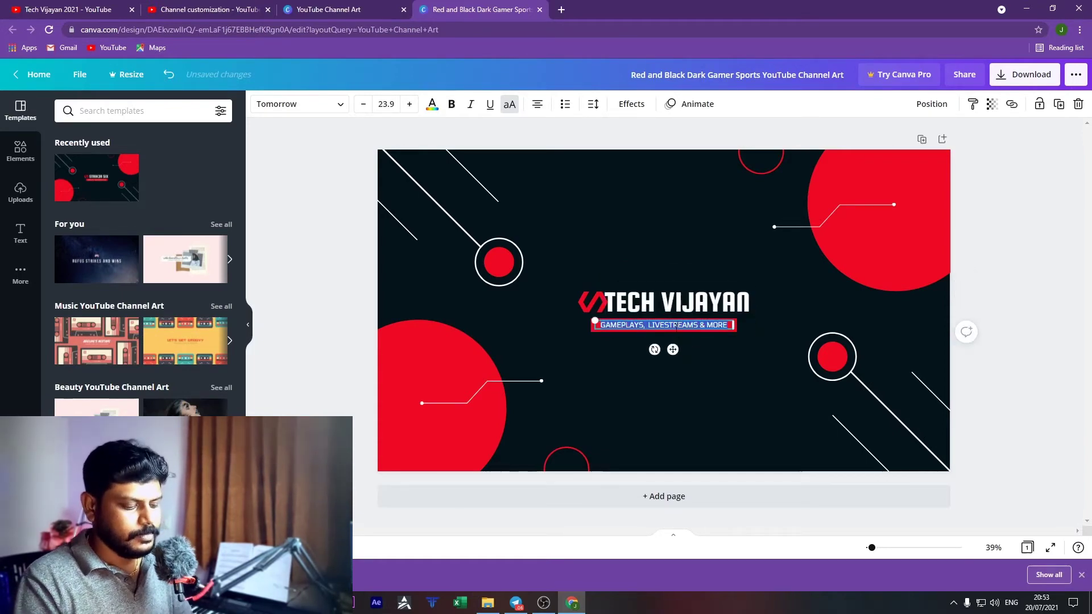
pyautogui.write('LEARN MORE ABOUT Y')
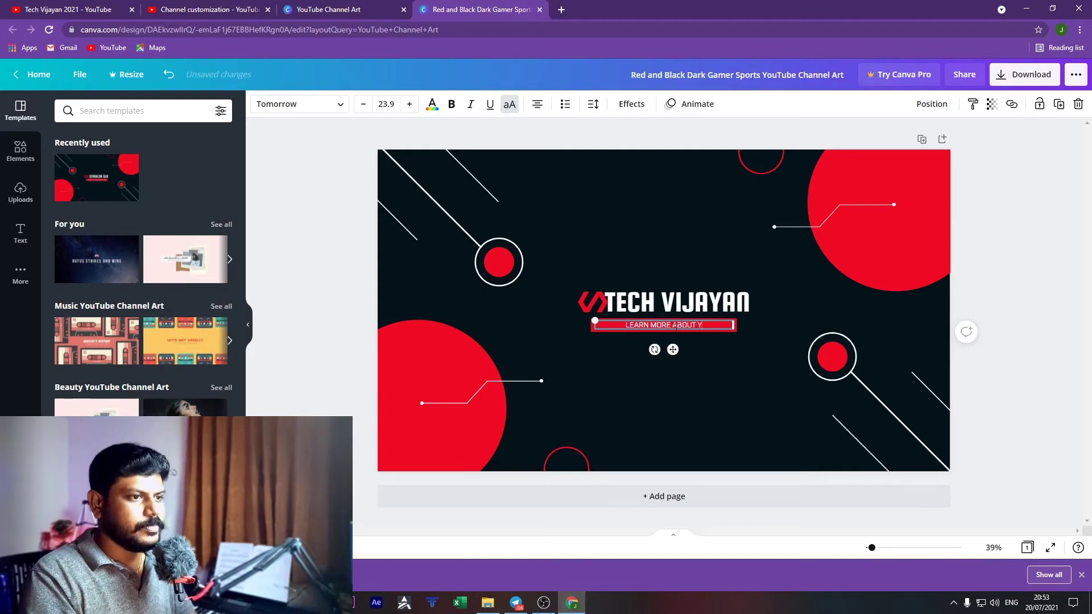
pyautogui.write('OUTUBE')
# Step: Widen the TECH VIJAYAN title's text box on both sides and enlarge its font size to 182
pyautogui.click(676, 306)
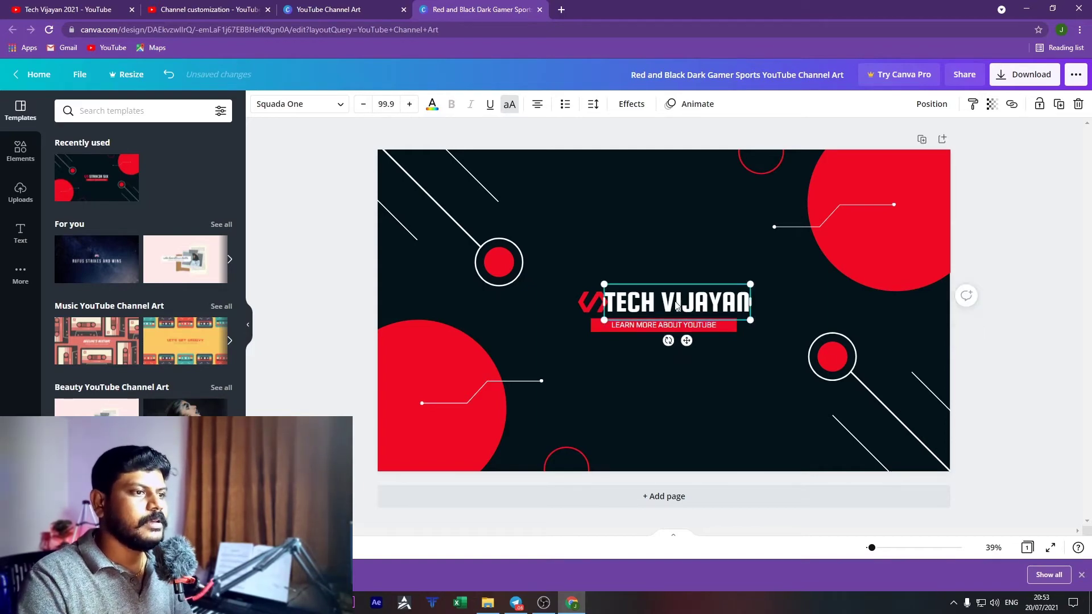
pyautogui.moveTo(604, 302); pyautogui.dragTo(474, 302)
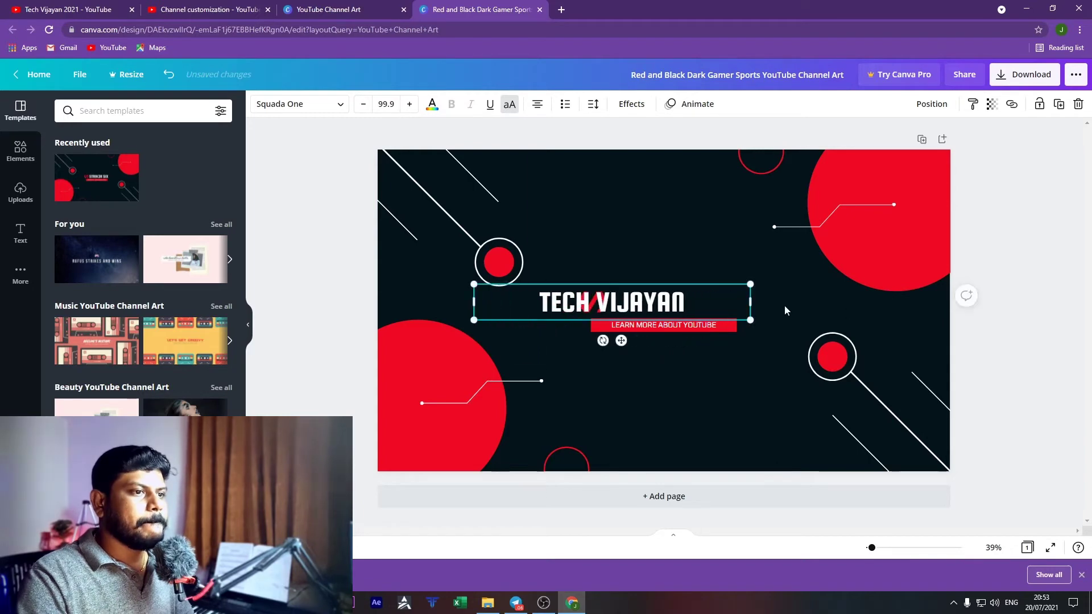
pyautogui.moveTo(750, 308); pyautogui.dragTo(908, 304)
pyautogui.click(410, 104)
pyautogui.click(409, 104)
pyautogui.click(409, 104)
pyautogui.click(409, 105)
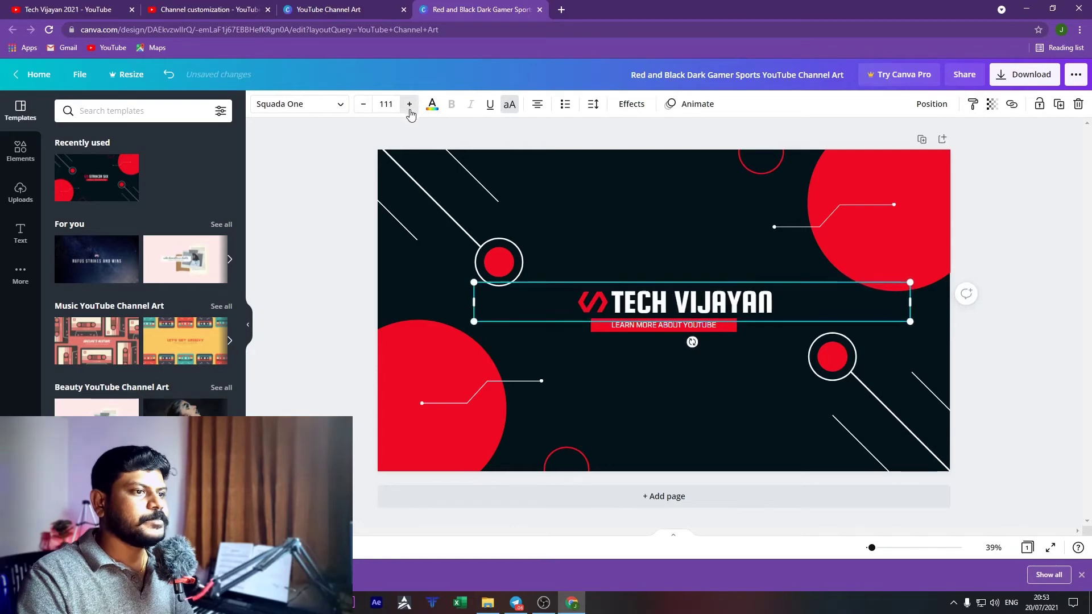
pyautogui.click(409, 104)
pyautogui.click(409, 104)
pyautogui.click(409, 104)
pyautogui.click(409, 105)
pyautogui.click(410, 105)
pyautogui.click(410, 104)
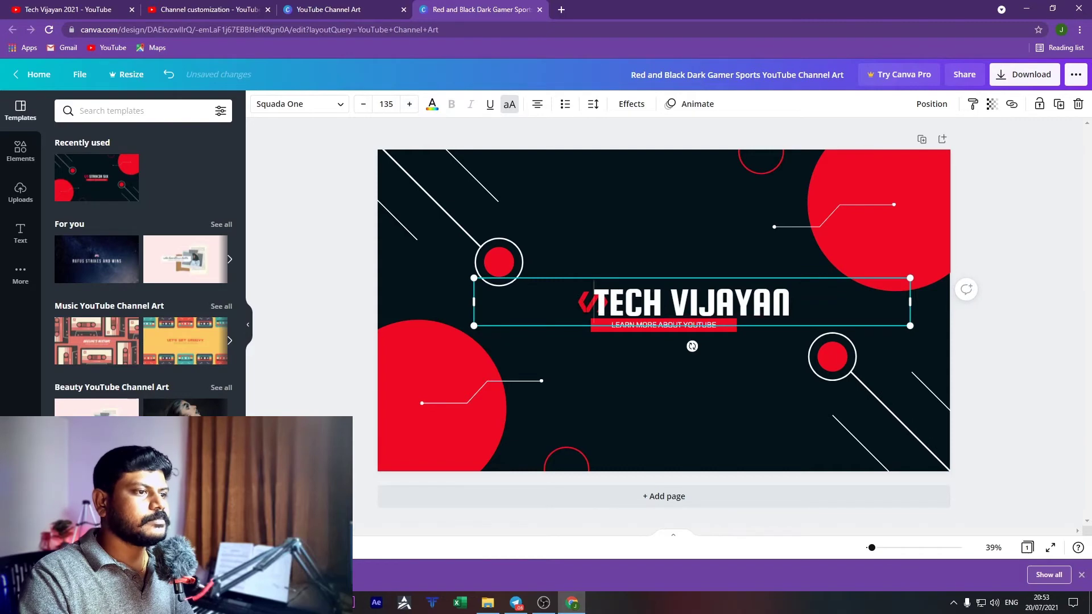
pyautogui.click(410, 104)
pyautogui.click(410, 104)
pyautogui.click(409, 104)
pyautogui.click(410, 104)
pyautogui.click(409, 105)
pyautogui.click(410, 105)
pyautogui.click(410, 105)
pyautogui.click(409, 105)
pyautogui.click(409, 105)
pyautogui.click(410, 105)
pyautogui.click(409, 105)
pyautogui.click(410, 105)
# Step: Center the enlarged TECH VIJAYAN title on the banner and place the tagline on the red strip beneath it
pyautogui.click(688, 329)
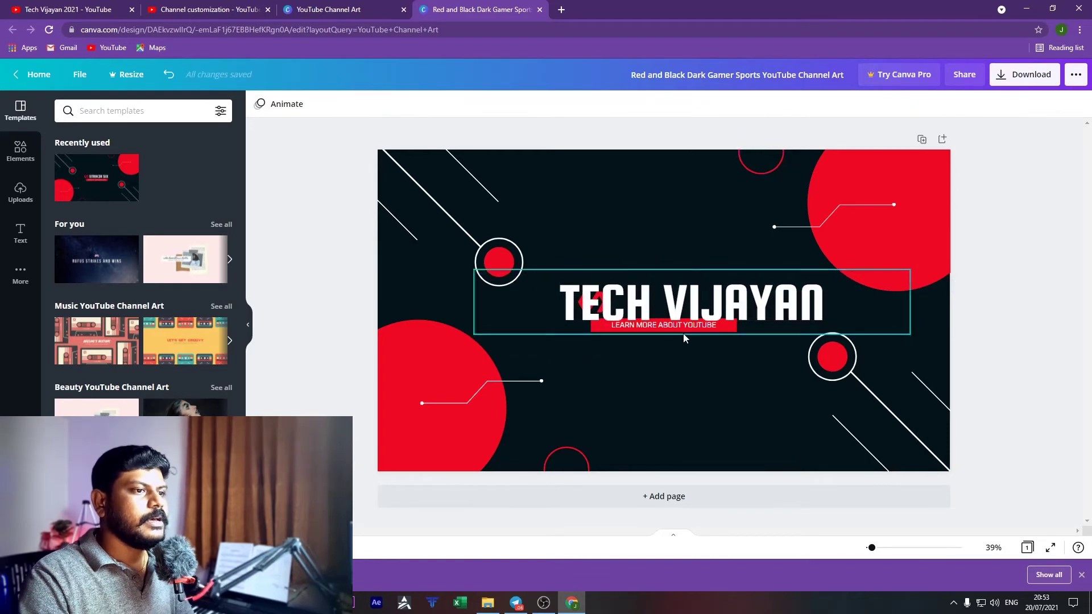
pyautogui.click(677, 329)
pyautogui.moveTo(677, 328)
pyautogui.mouseDown()
pyautogui.moveTo(702, 337)
pyautogui.moveTo(715, 361)
pyautogui.moveTo(723, 325)
pyautogui.moveTo(674, 322)
pyautogui.mouseUp()
pyautogui.click(700, 326)
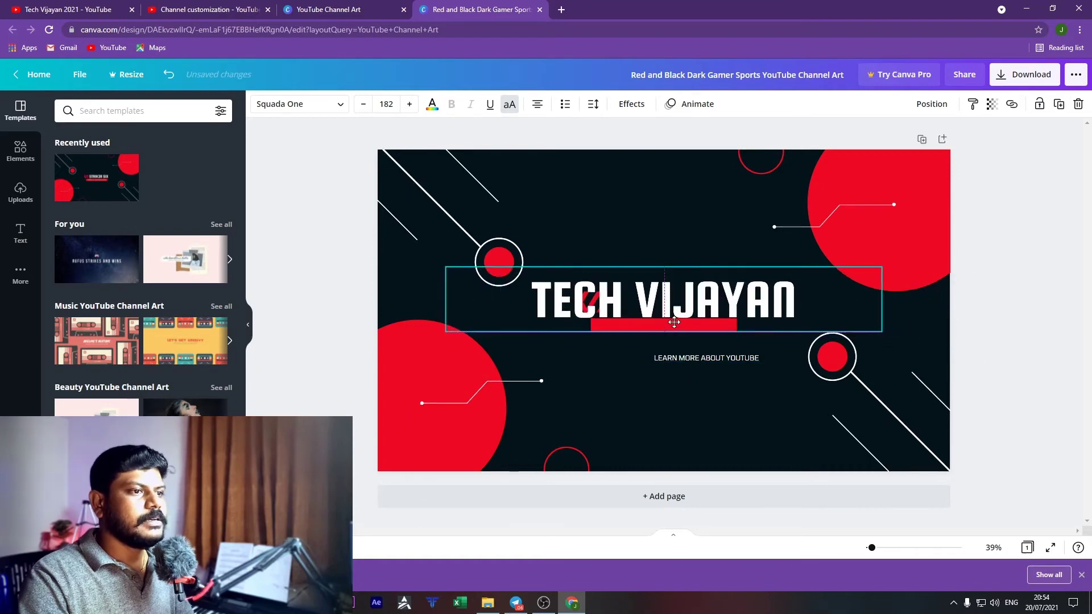
pyautogui.moveTo(699, 358); pyautogui.dragTo(664, 327)
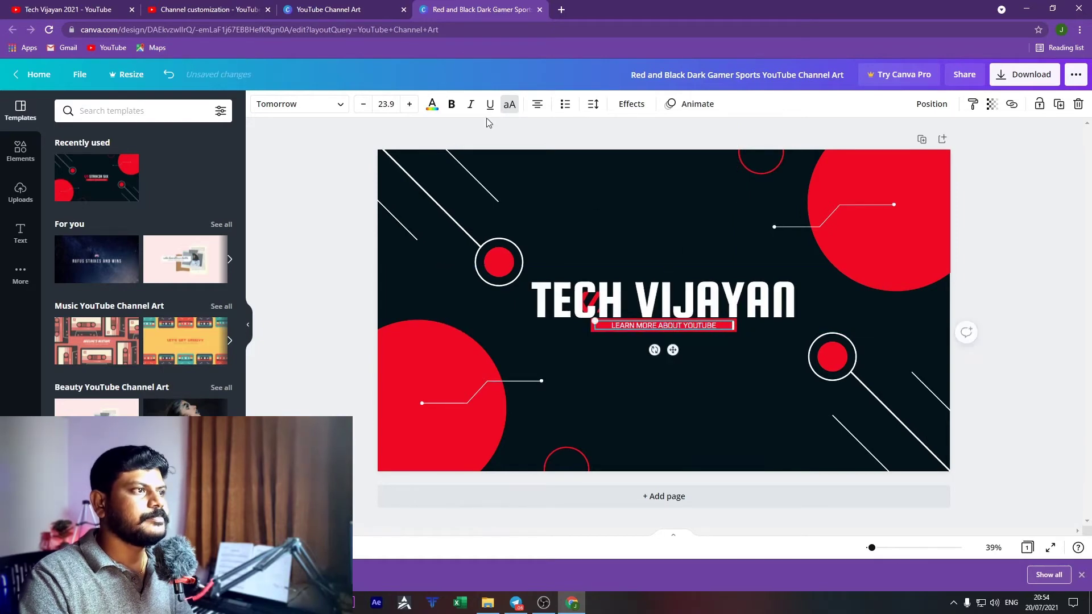
# Step: Increase the font size of the LEARN MORE ABOUT YOUTUBE tagline to 28.9
pyautogui.click(409, 104)
pyautogui.click(409, 104)
pyautogui.click(408, 104)
pyautogui.click(409, 105)
pyautogui.click(409, 104)
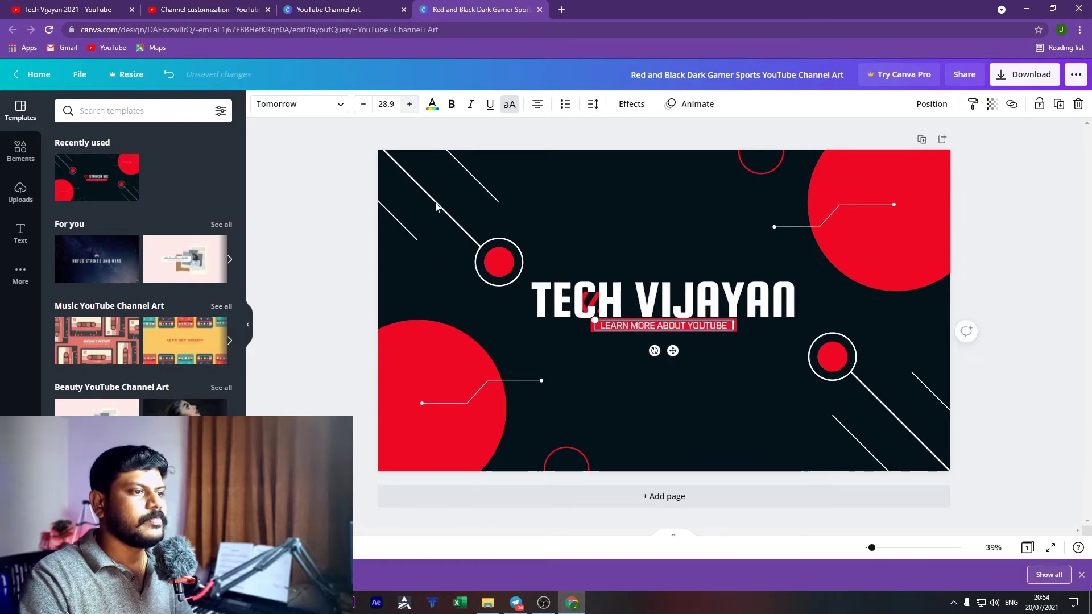
pyautogui.click(590, 424)
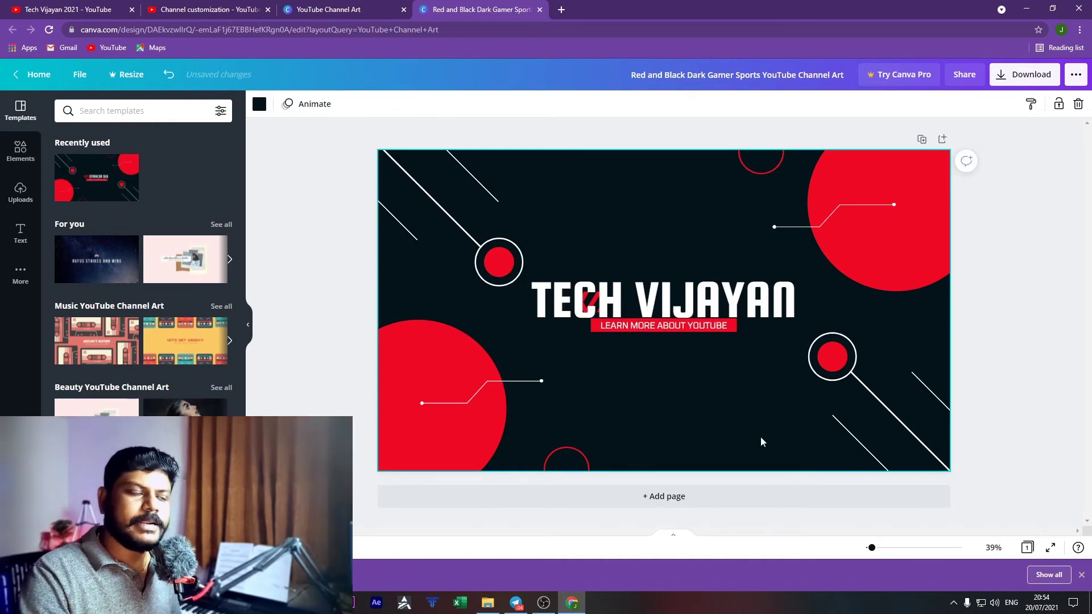
# Step: Download the finished channel banner as a JPG file
pyautogui.click(1032, 71)
pyautogui.click(968, 153)
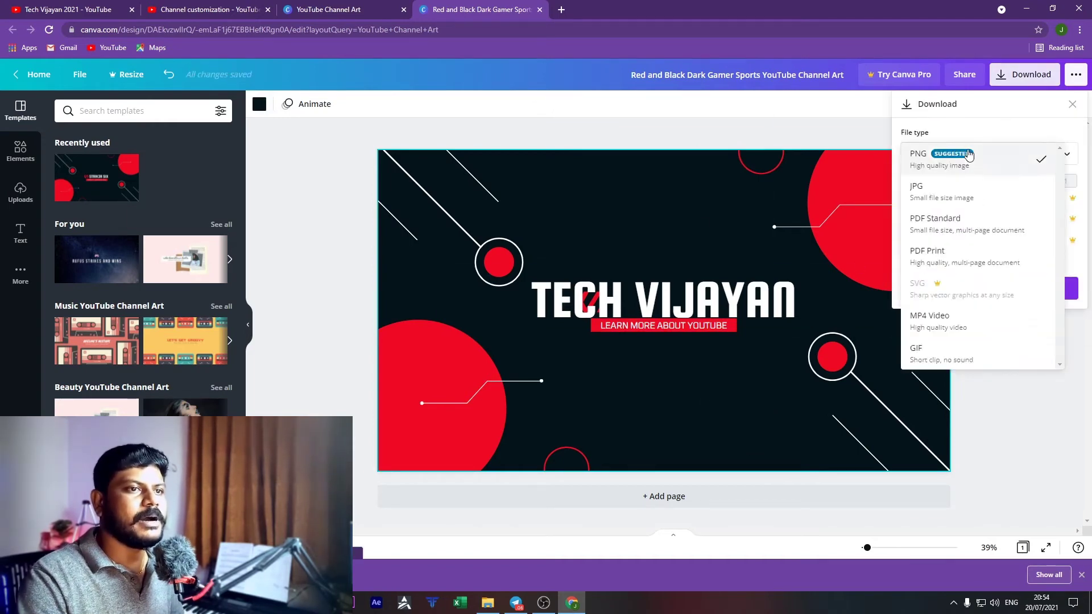
pyautogui.click(960, 187)
pyautogui.click(939, 281)
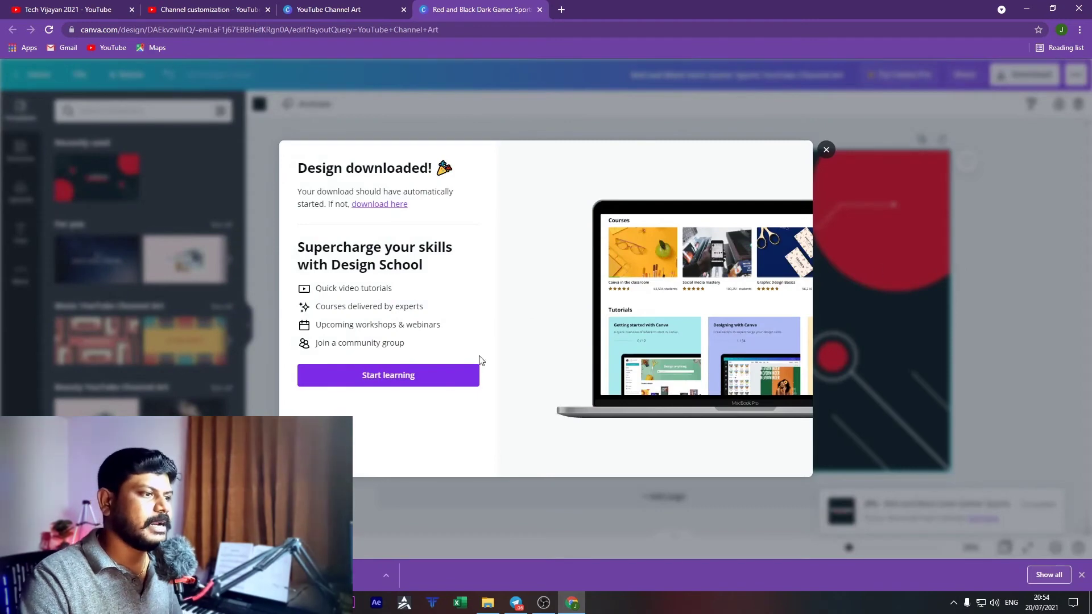
# Step: Switch to YouTube Studio, set the downloaded Red and Black Dark Gamer Sports YouTube Channel Art as the banner image and publish it
pyautogui.click(149, 9)
pyautogui.click(360, 373)
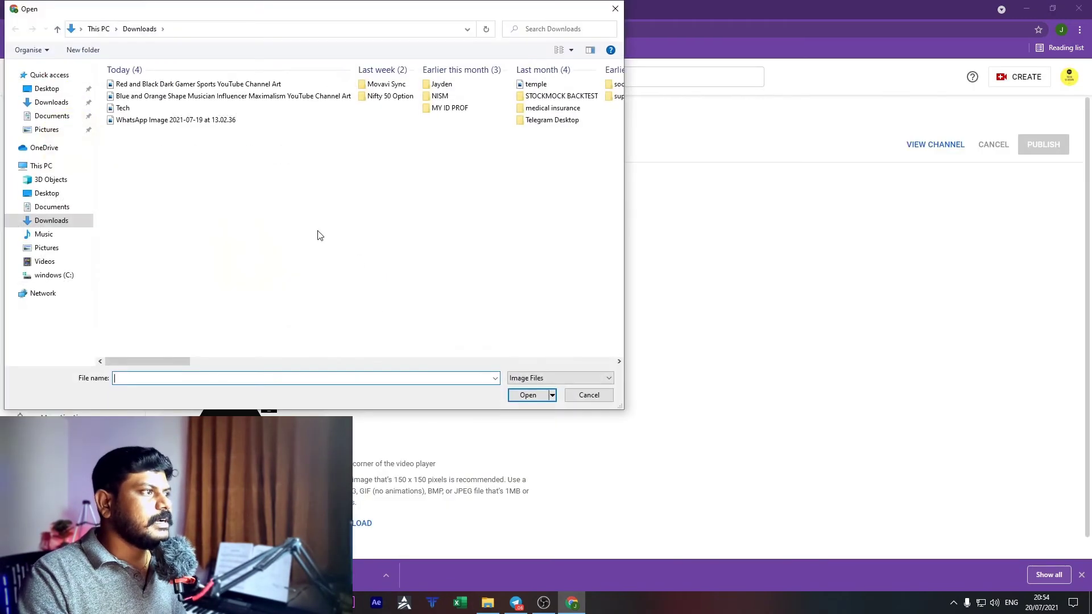
pyautogui.doubleClick(171, 86)
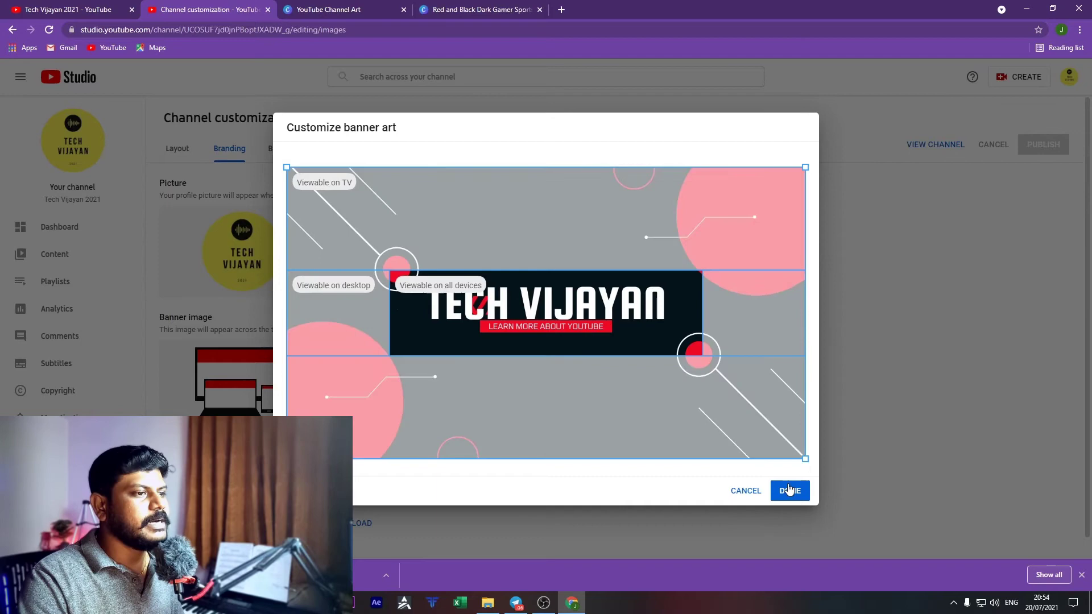
pyautogui.click(789, 489)
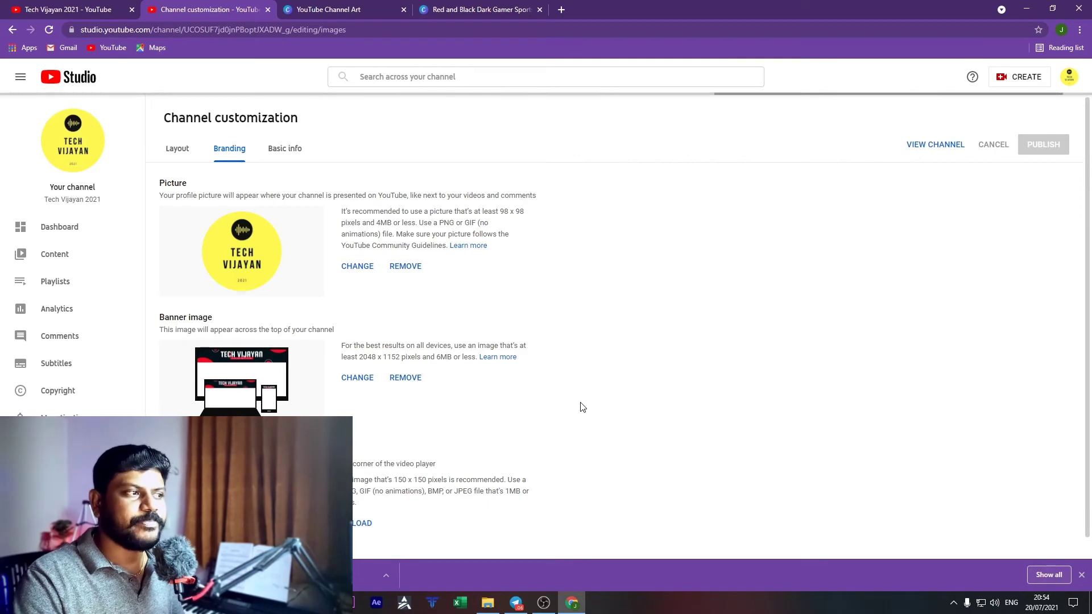
# Step: Switch to the Tech Vijayan 2021 channel page and reload it to check the banner
pyautogui.click(35, 6)
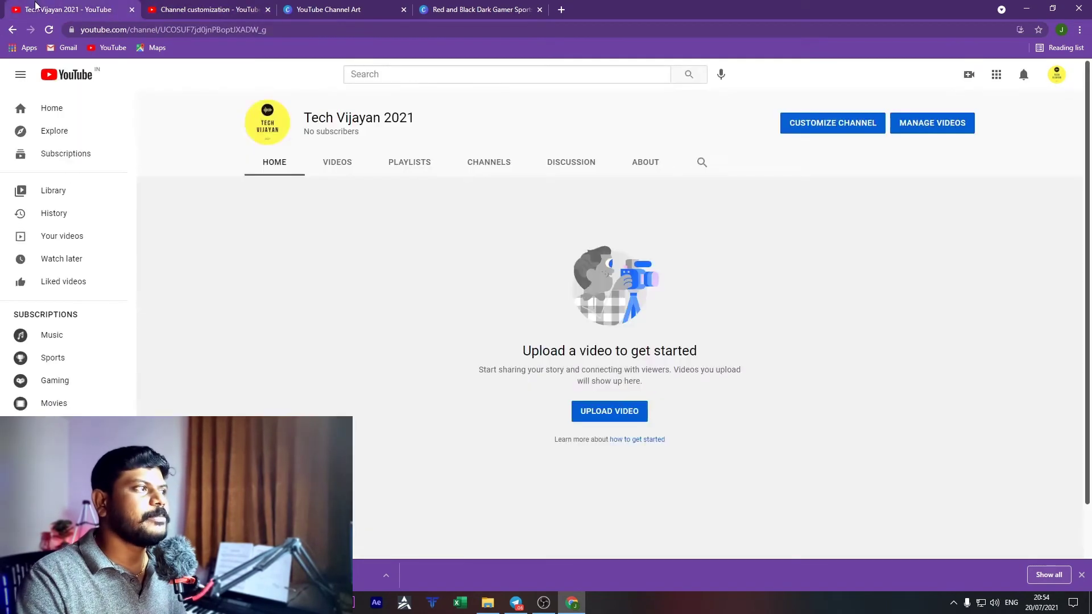
pyautogui.click(49, 29)
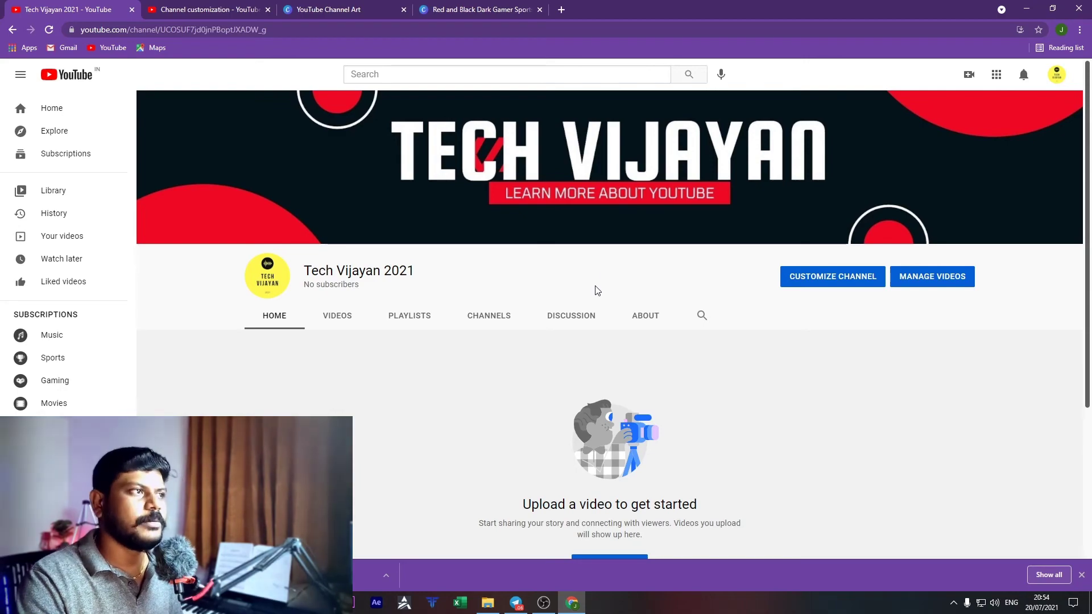
# Step: Return to Canva's home page and start a new blank logo design
pyautogui.click(369, 5)
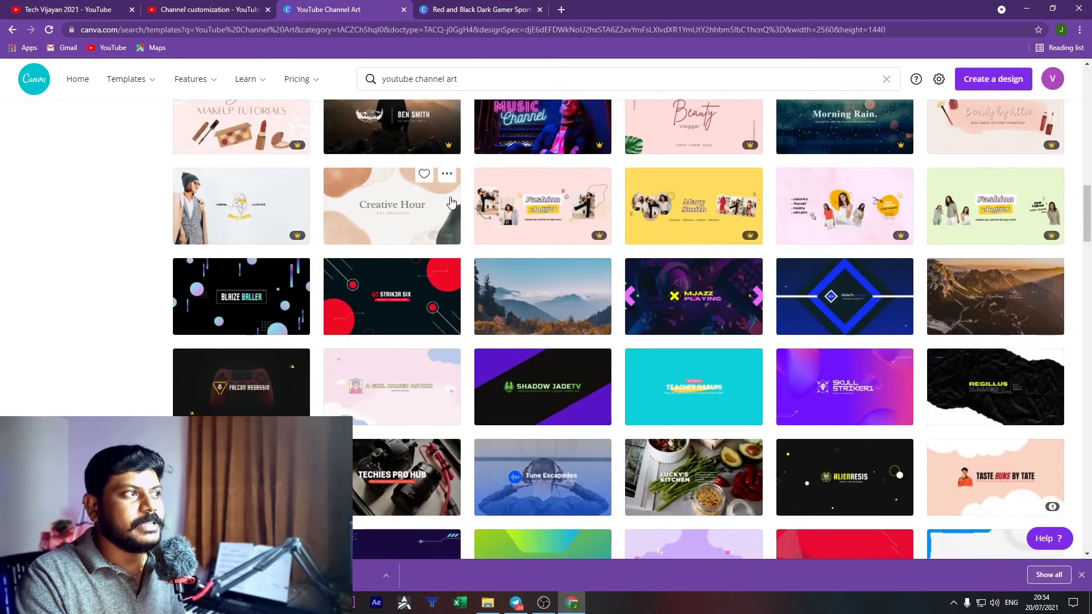
pyautogui.scroll(10, 114, 114)
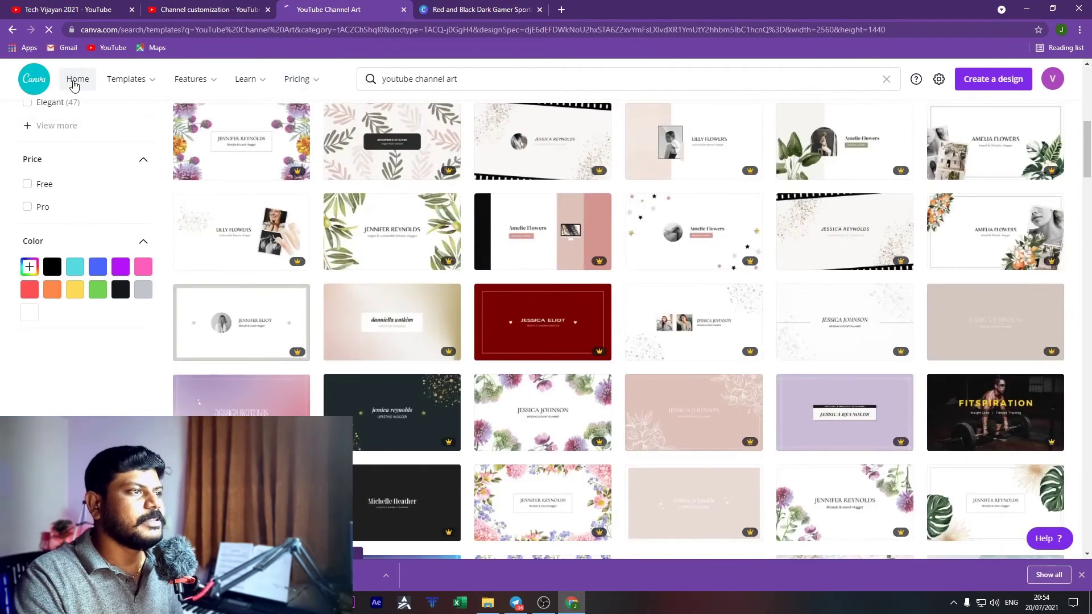
pyautogui.click(86, 83)
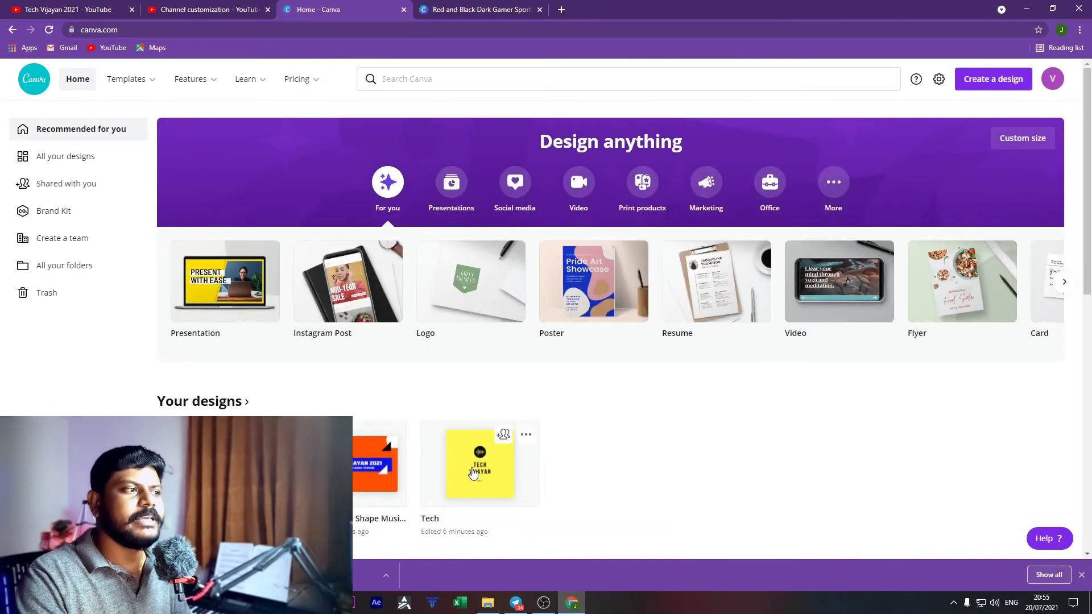
pyautogui.click(465, 304)
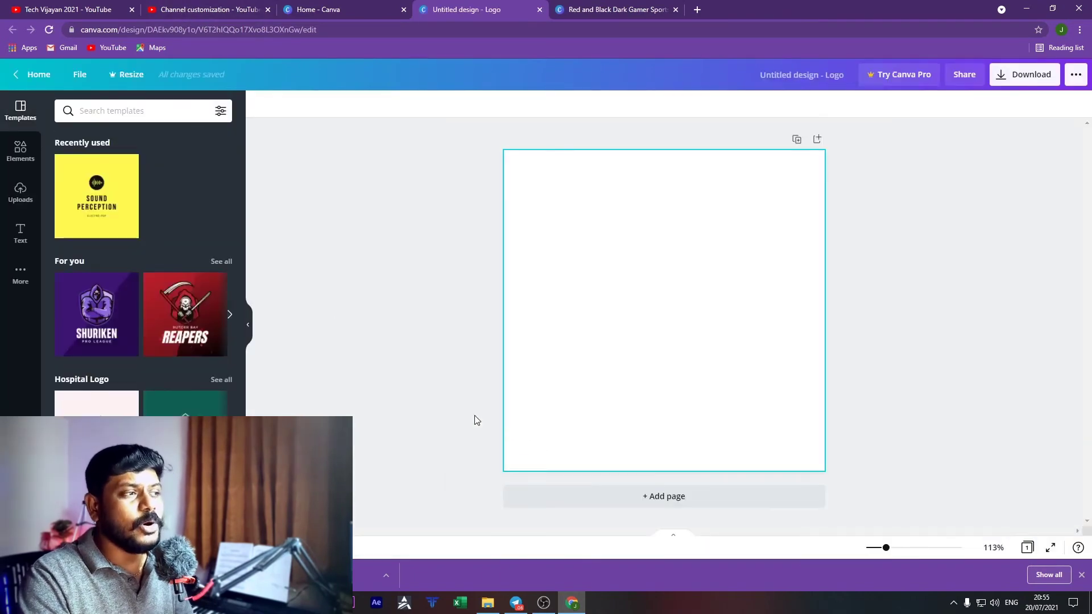
# Step: Open the How to Create A YouTube Channel video on YouTube and examine the watermark in the player's corner
pyautogui.click(12, 6)
pyautogui.scroll(-3, 471, 449)
pyautogui.scroll(3, 428, 410)
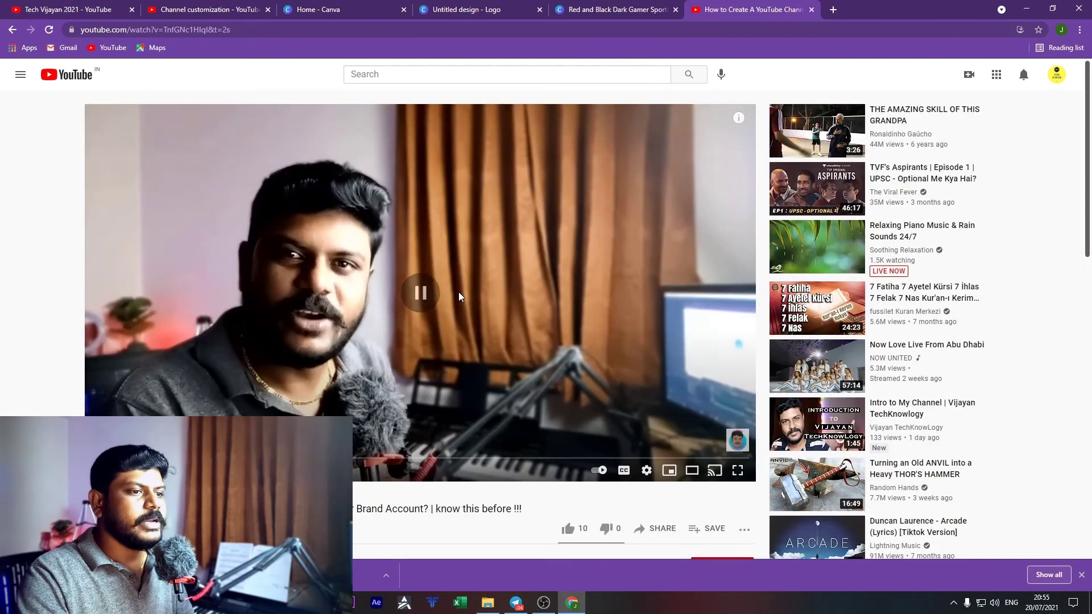
pyautogui.moveTo(738, 447)
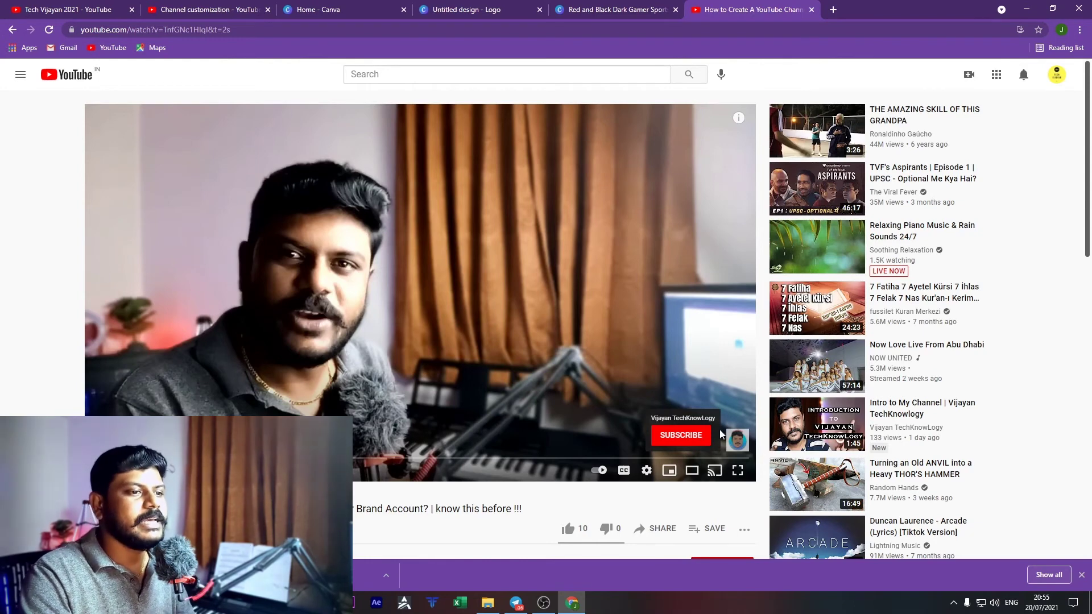
# Step: Apply the purple SHURIKEN template to the blank Canva logo design and change its texts to VIJAYAN and TECH
pyautogui.click(275, 5)
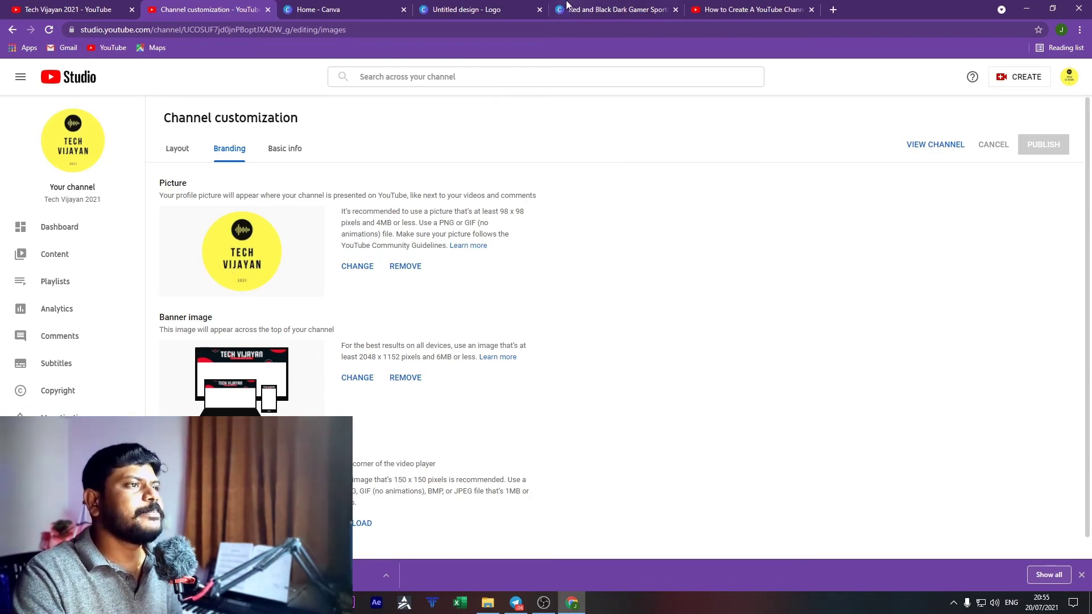
pyautogui.click(535, 6)
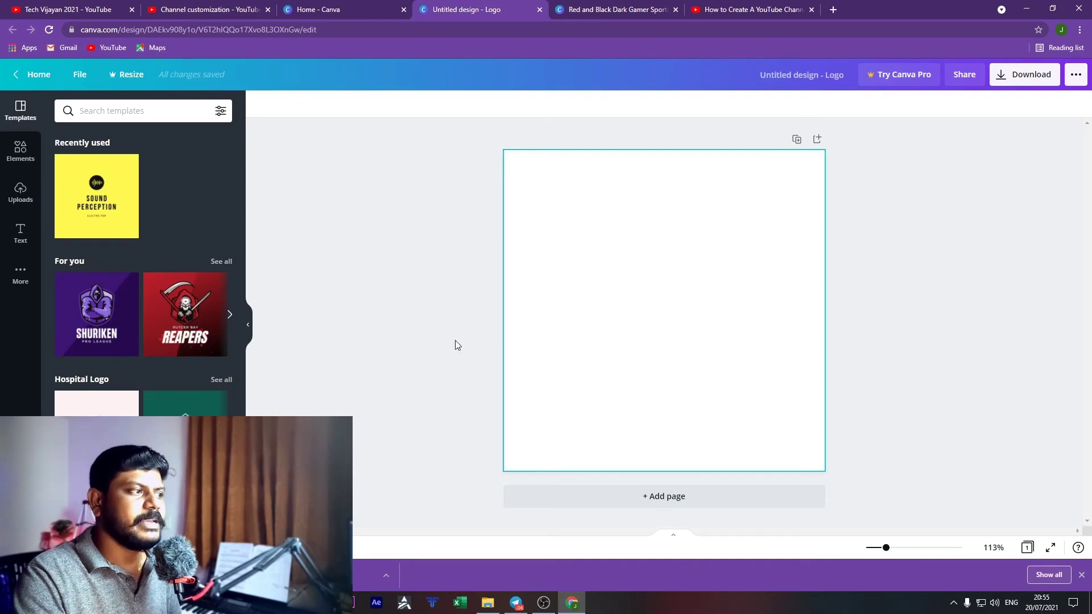
pyautogui.click(113, 316)
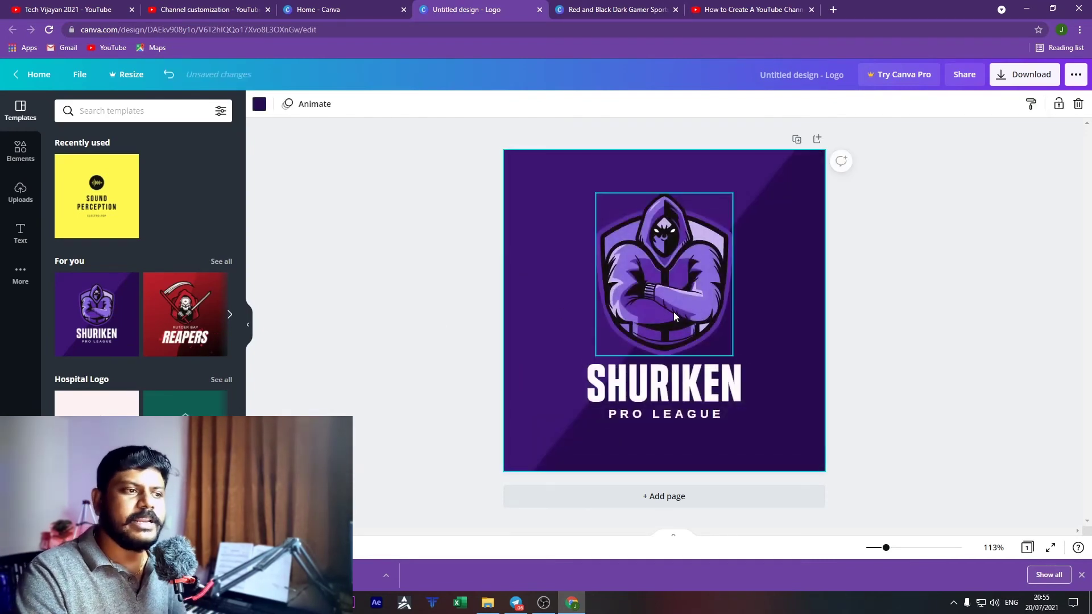
pyautogui.click(654, 381)
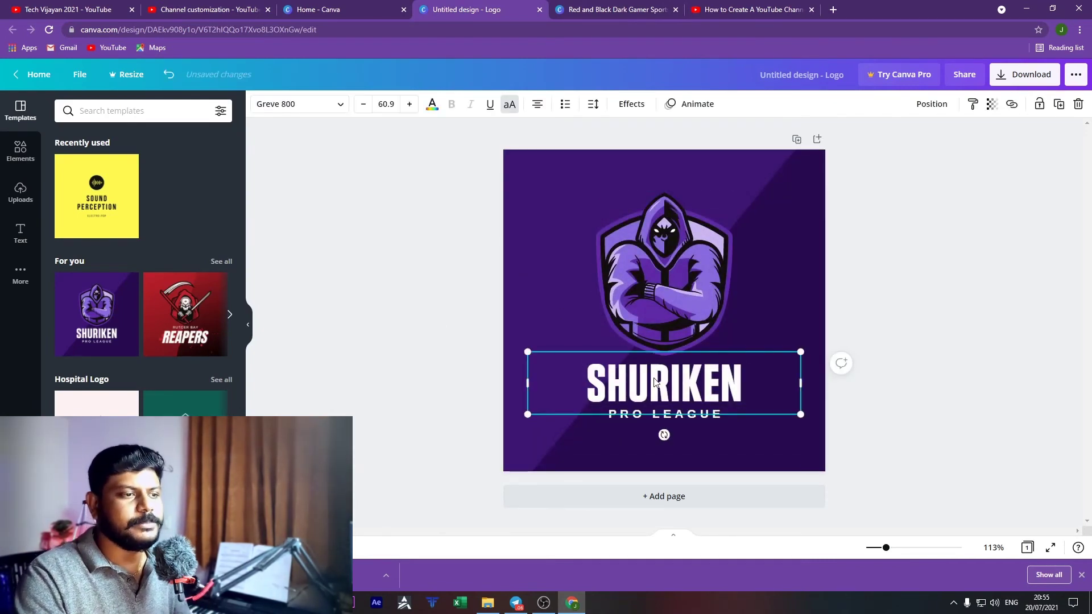
pyautogui.click(654, 381)
pyautogui.write('VIJAYAN')
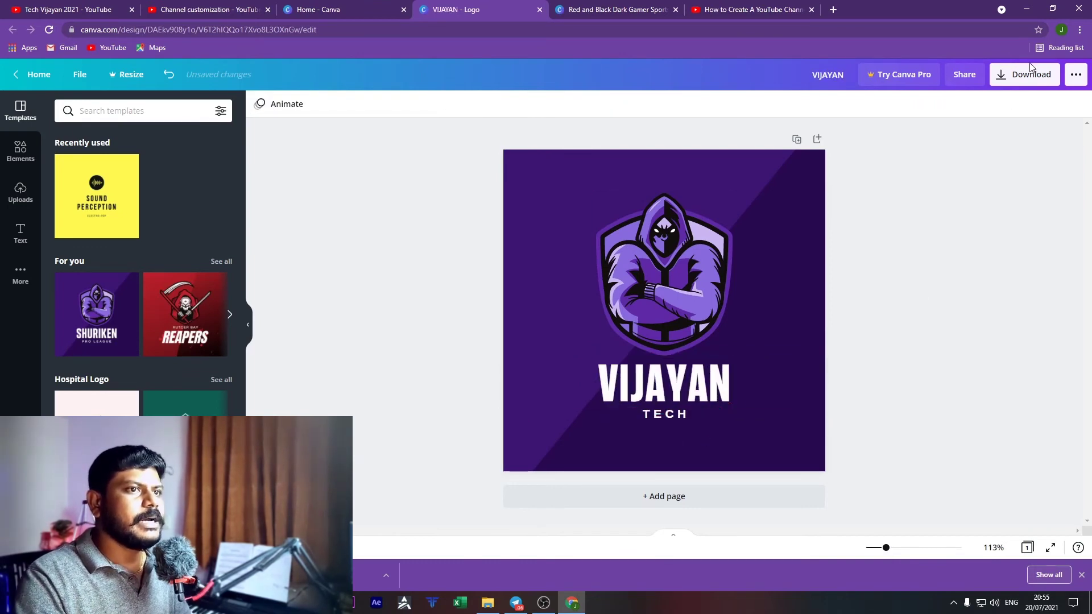
# Step: Download the VIJAYAN TECH logo from Canva and upload it as the video watermark in YouTube Studio
pyautogui.click(1029, 71)
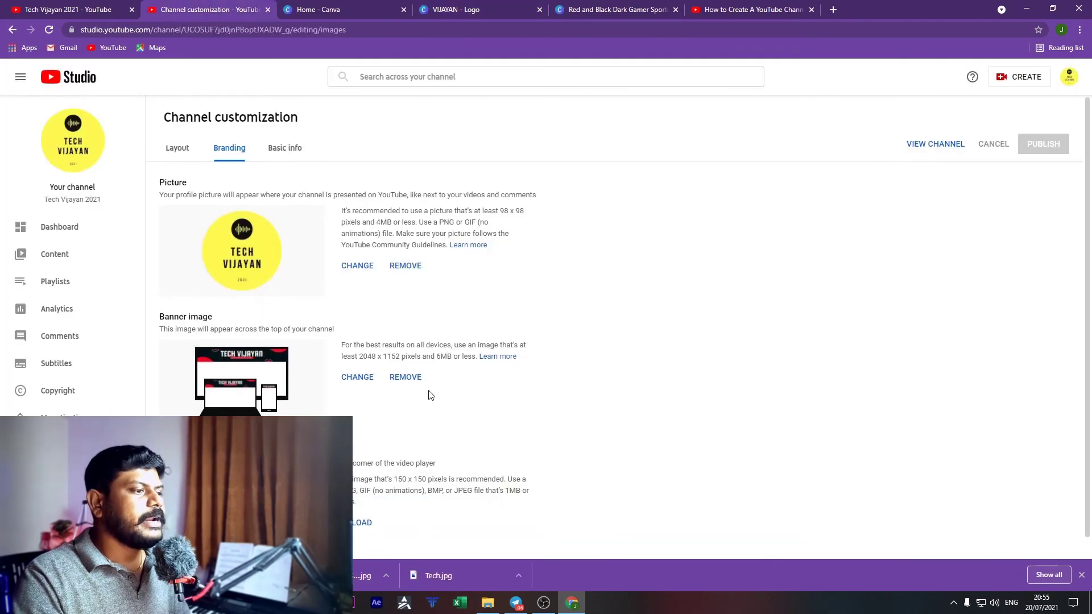
pyautogui.scroll(-1, 431, 396)
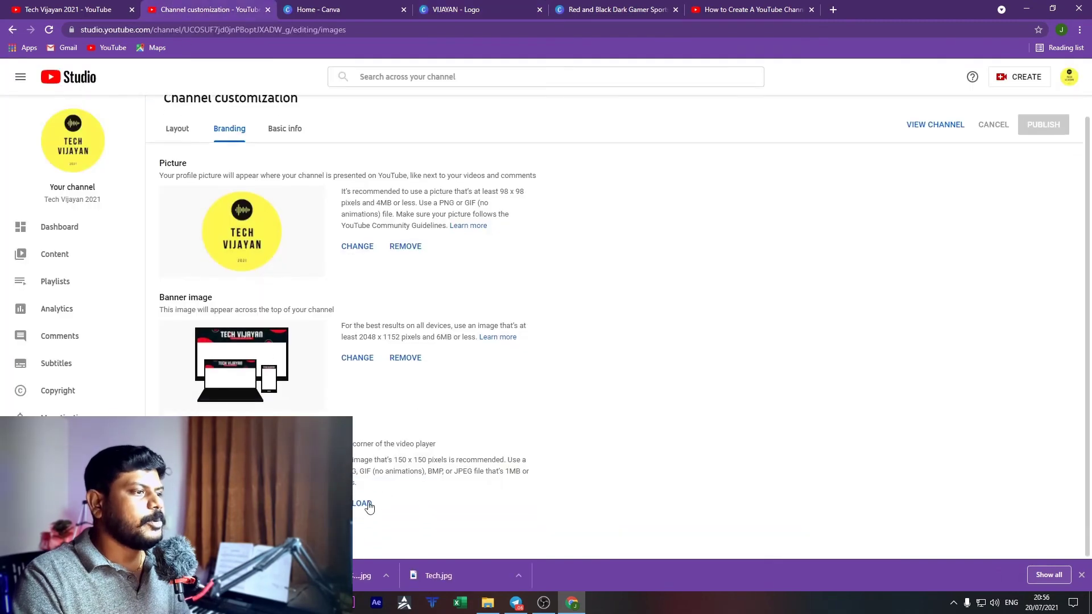
pyautogui.click(361, 504)
pyautogui.doubleClick(139, 86)
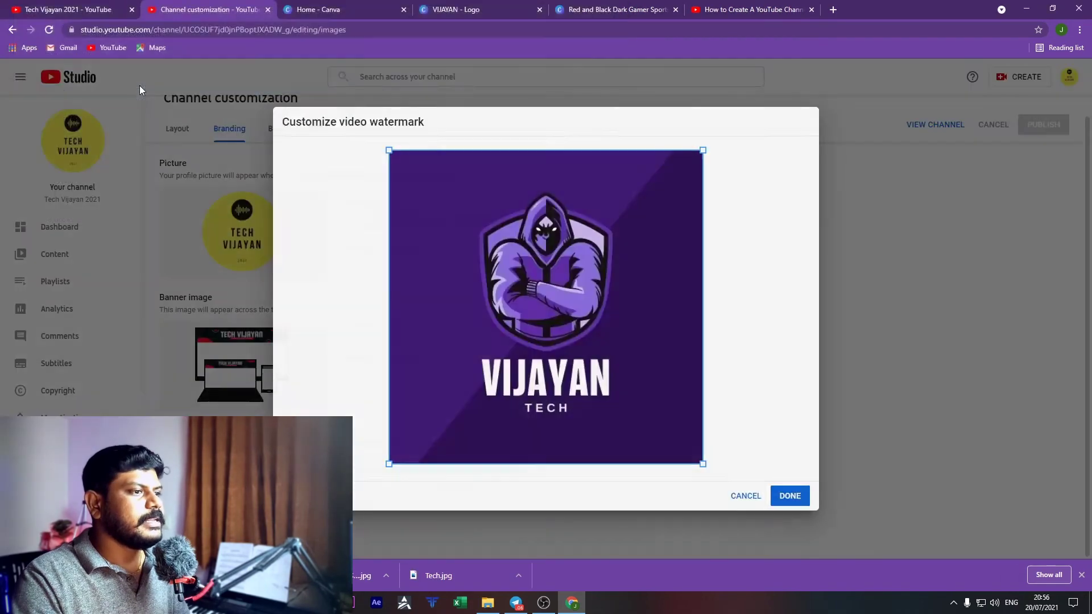
# Step: Crop the watermark image closely around the hooded figure and the VIJAYAN TECH text, and accept it
pyautogui.moveTo(391, 149); pyautogui.dragTo(434, 196)
pyautogui.moveTo(607, 469); pyautogui.dragTo(584, 433)
pyautogui.moveTo(681, 156); pyautogui.dragTo(634, 203)
pyautogui.moveTo(568, 305); pyautogui.dragTo(595, 292)
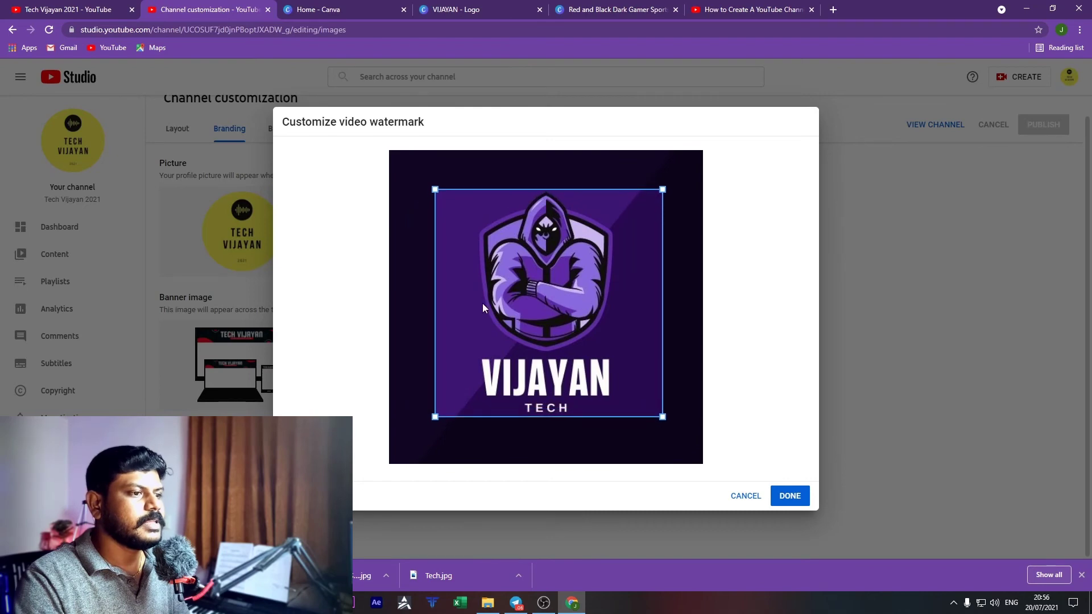
pyautogui.moveTo(583, 377); pyautogui.dragTo(579, 377)
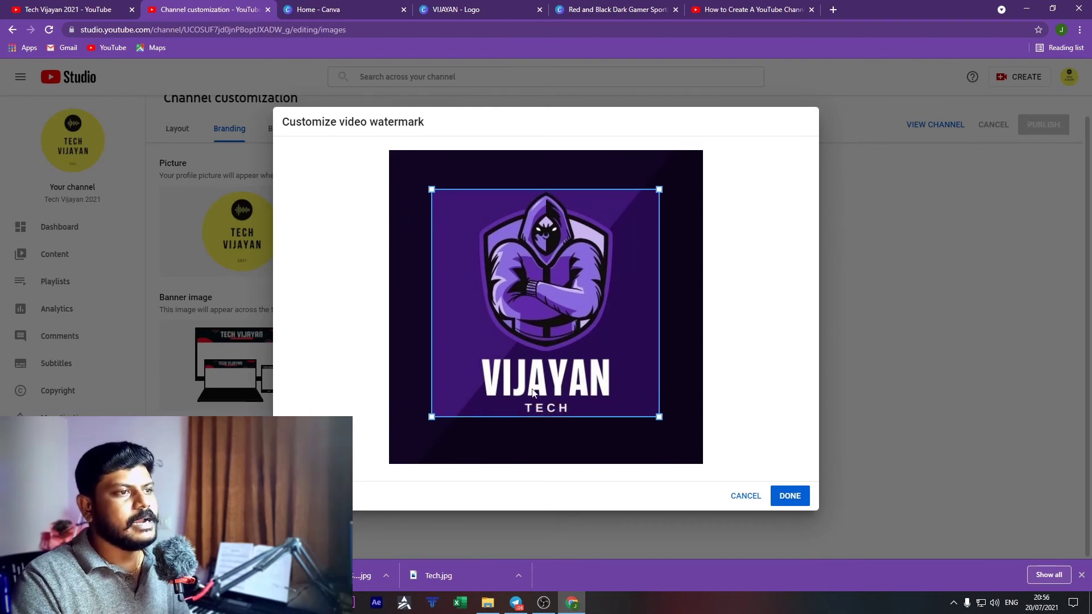
pyautogui.click(788, 497)
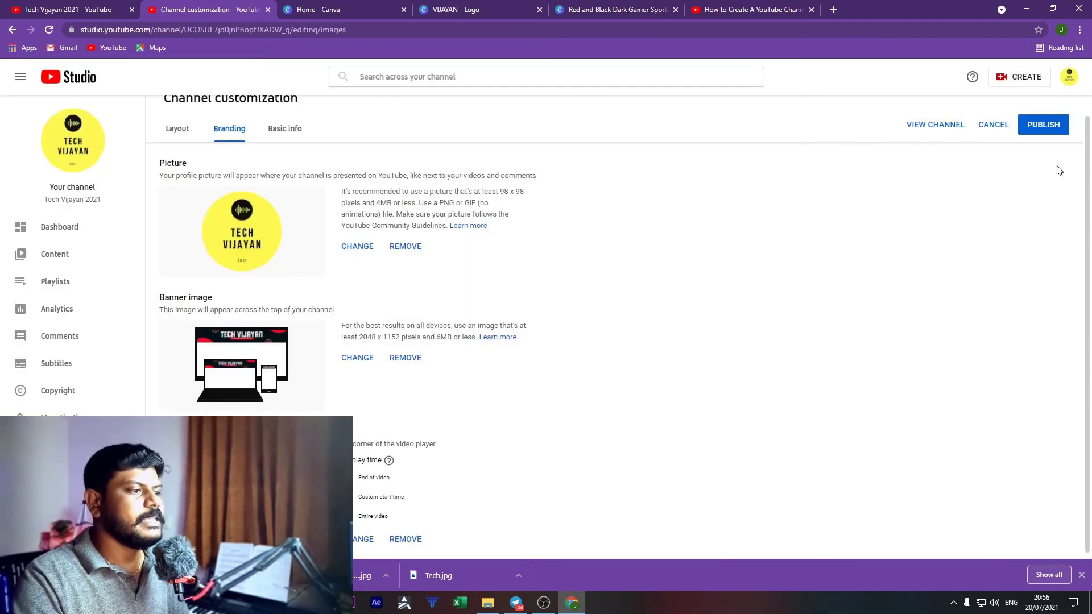
# Step: Choose the video watermark's display time and publish the branding changes
pyautogui.click(379, 498)
pyautogui.click(364, 537)
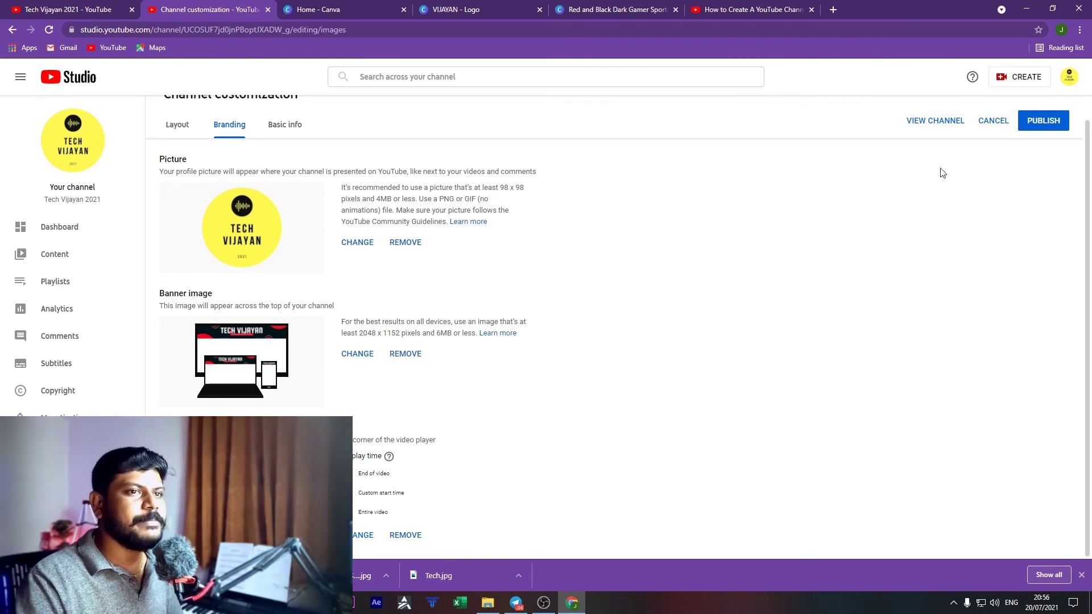
pyautogui.click(1043, 120)
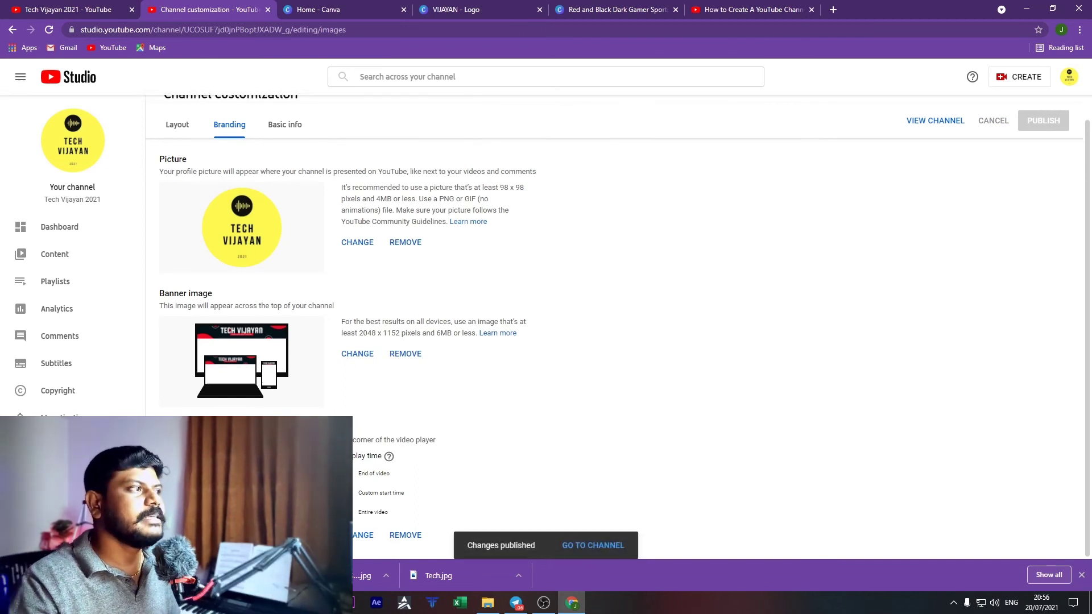
# Step: Examine the watermark's subscribe pop-up on the How to Create A YouTube Channel video and return to the Canva logo design
pyautogui.click(747, 8)
pyautogui.moveTo(739, 446)
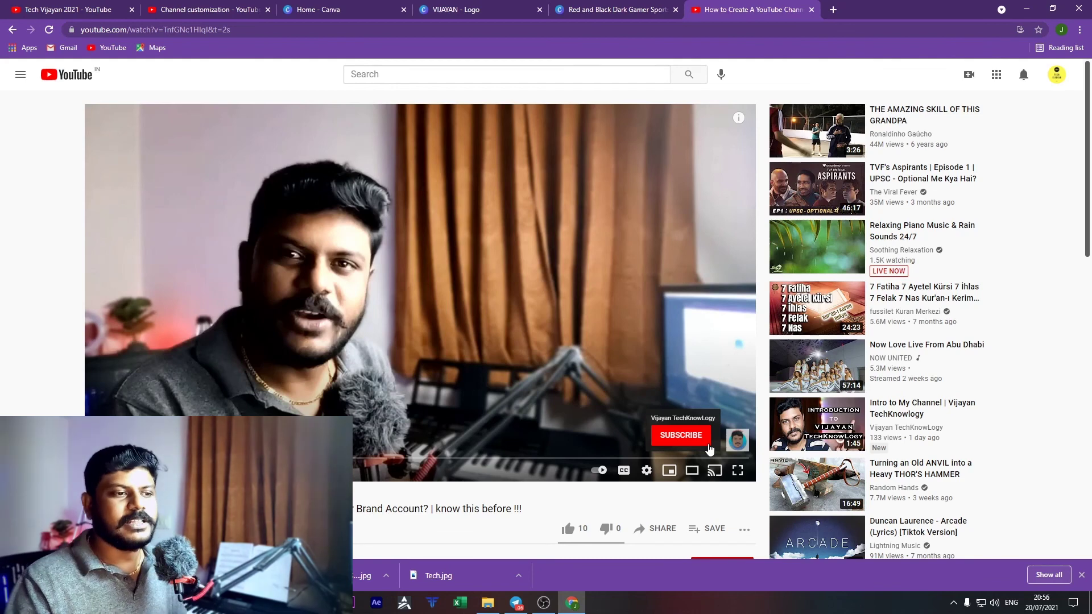
pyautogui.click(475, 5)
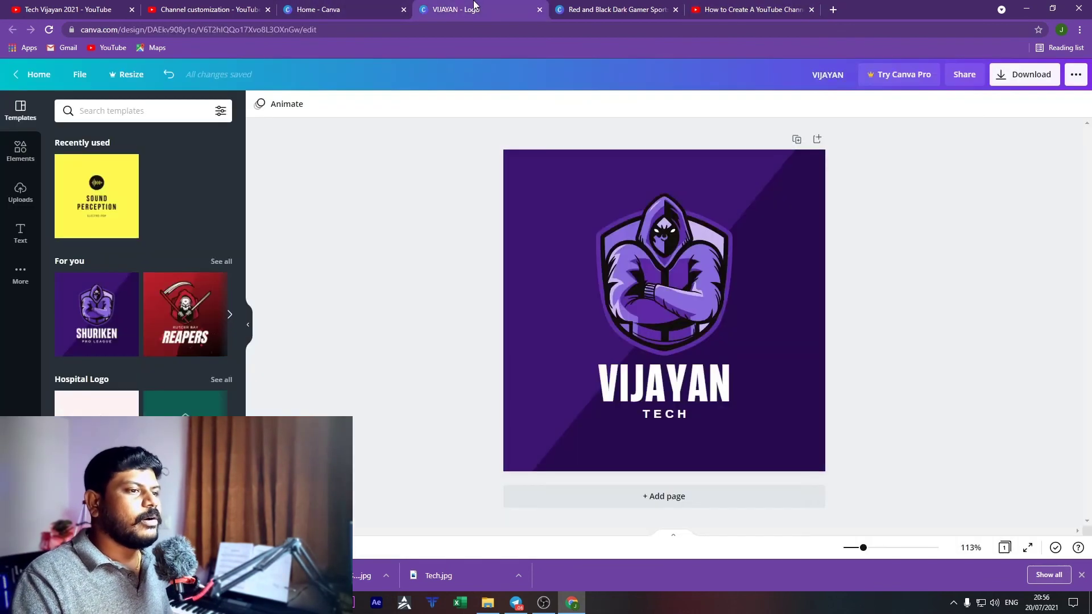